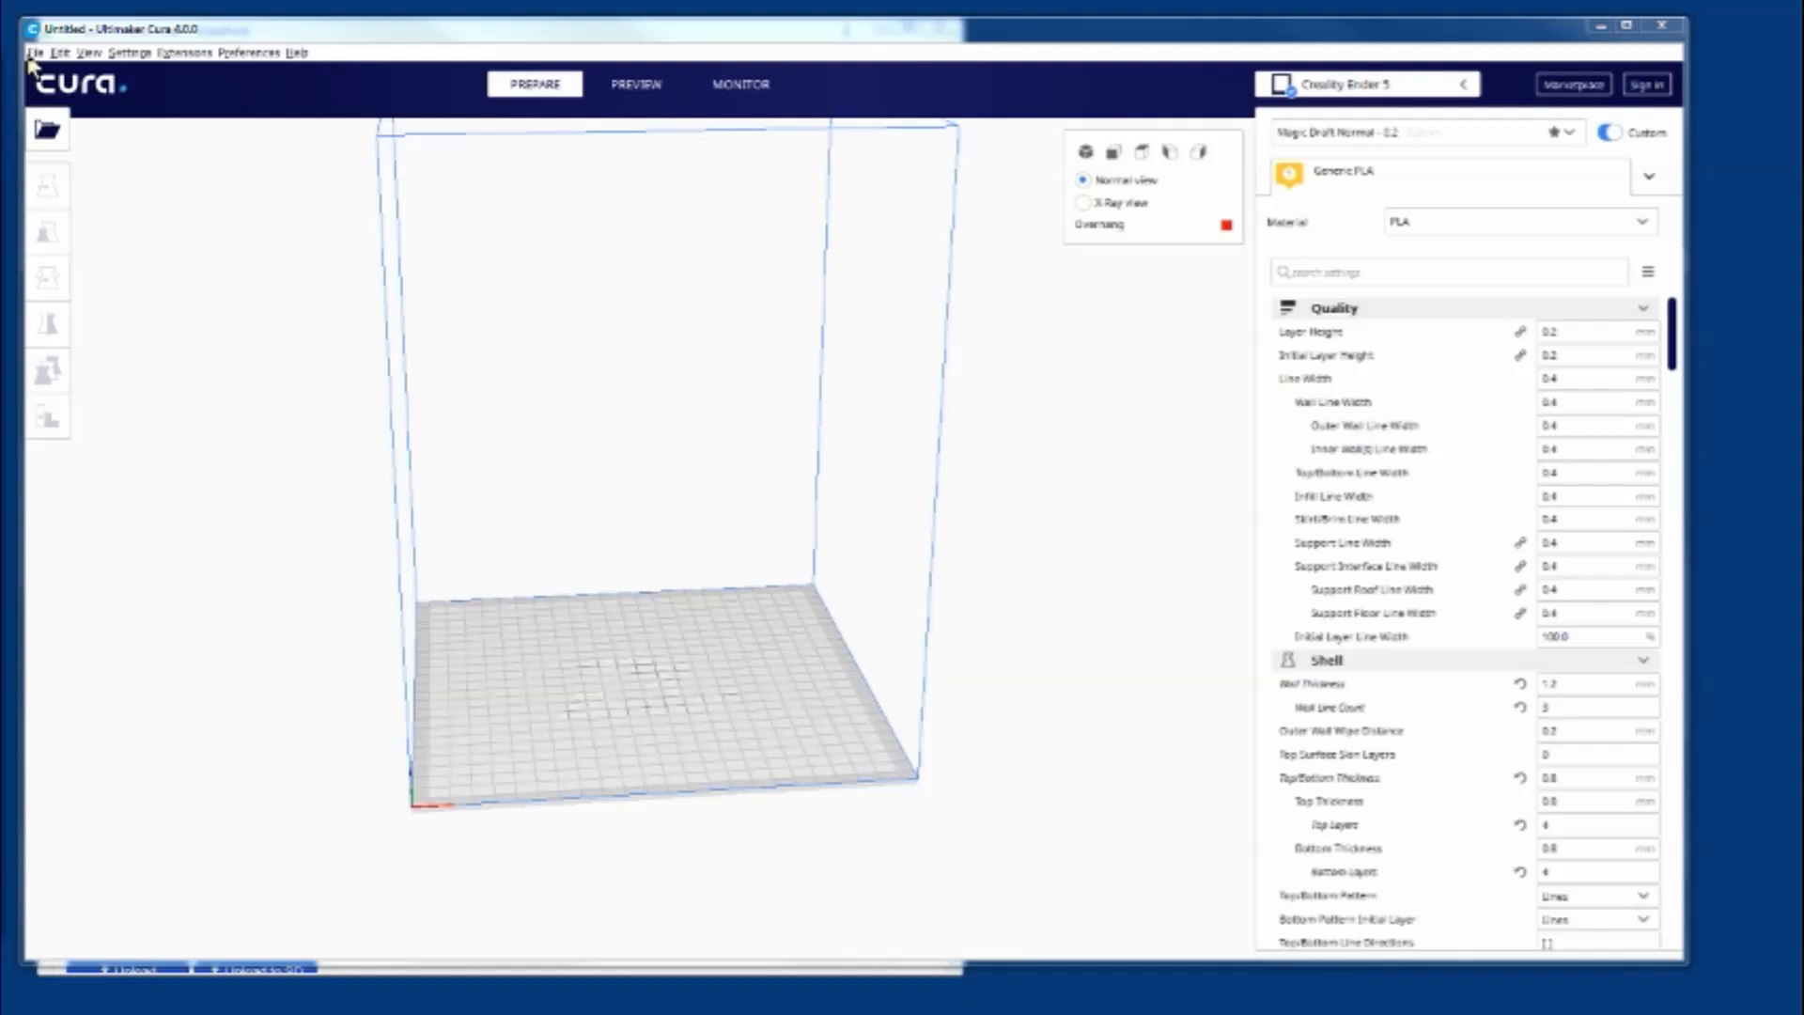
{"action": "left_click", "coordinate": [34, 53]}
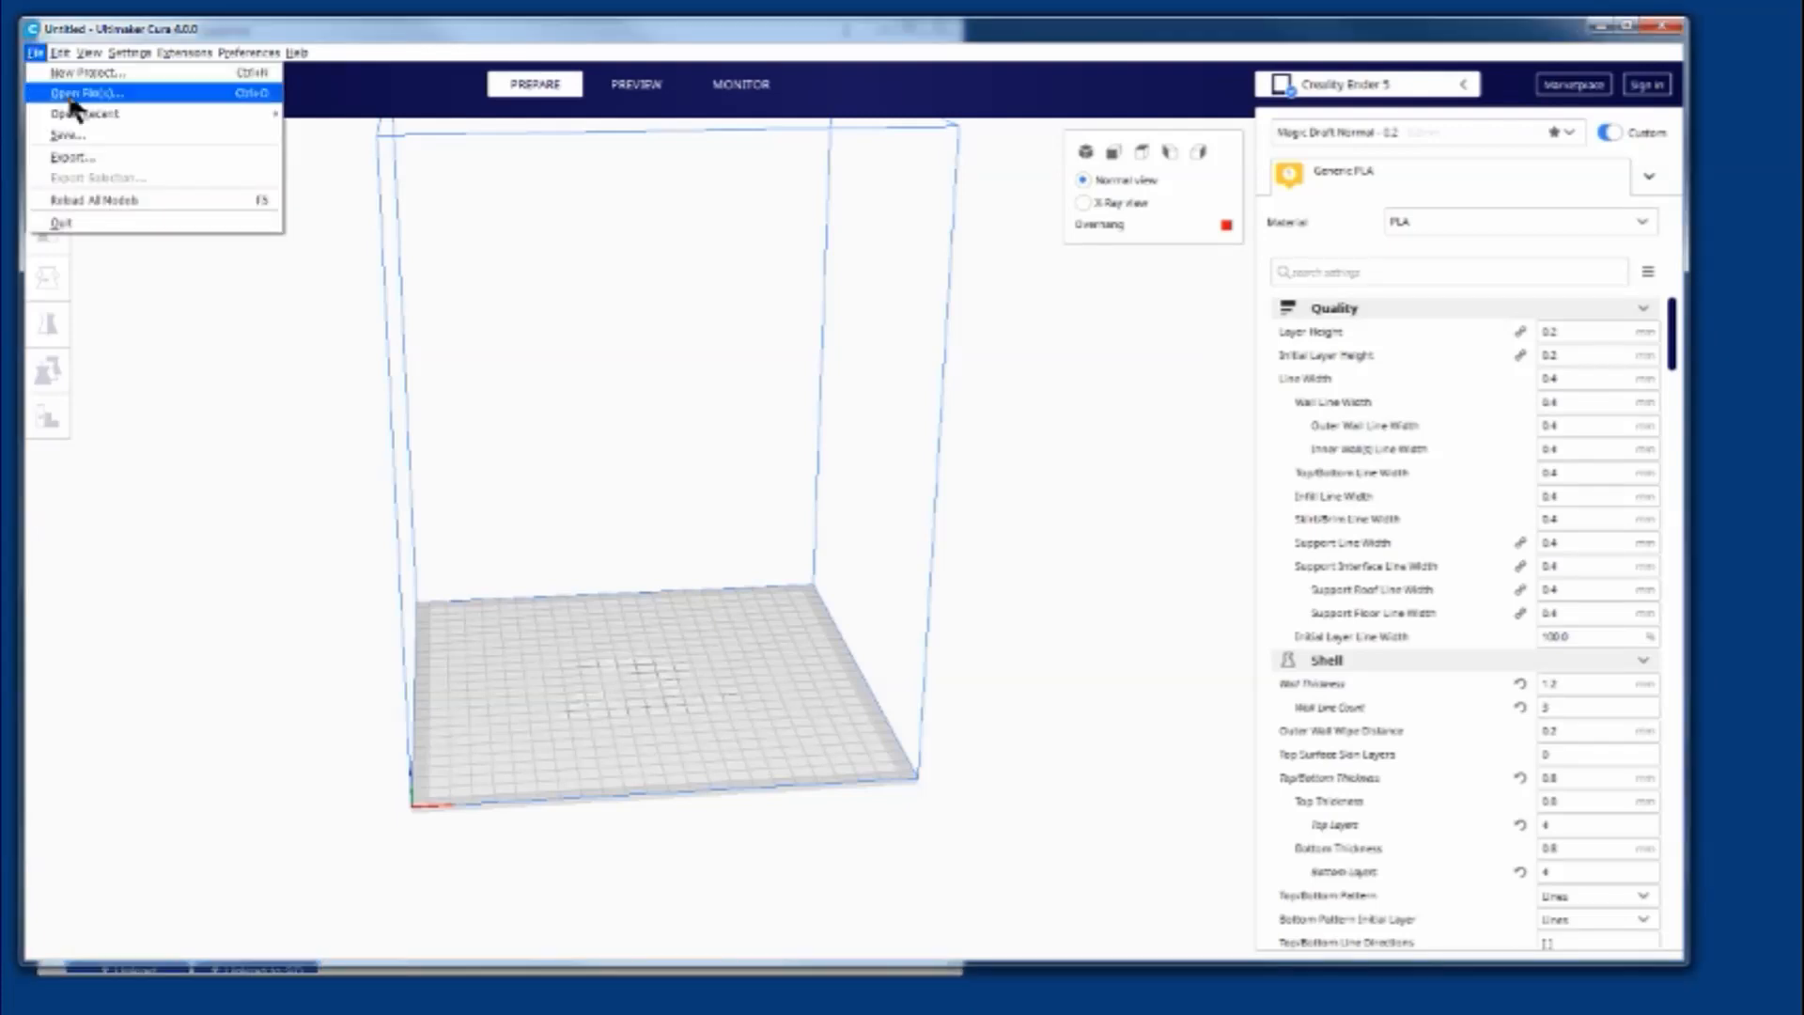
{"action": "mouse_move", "coordinate": [99, 119]}
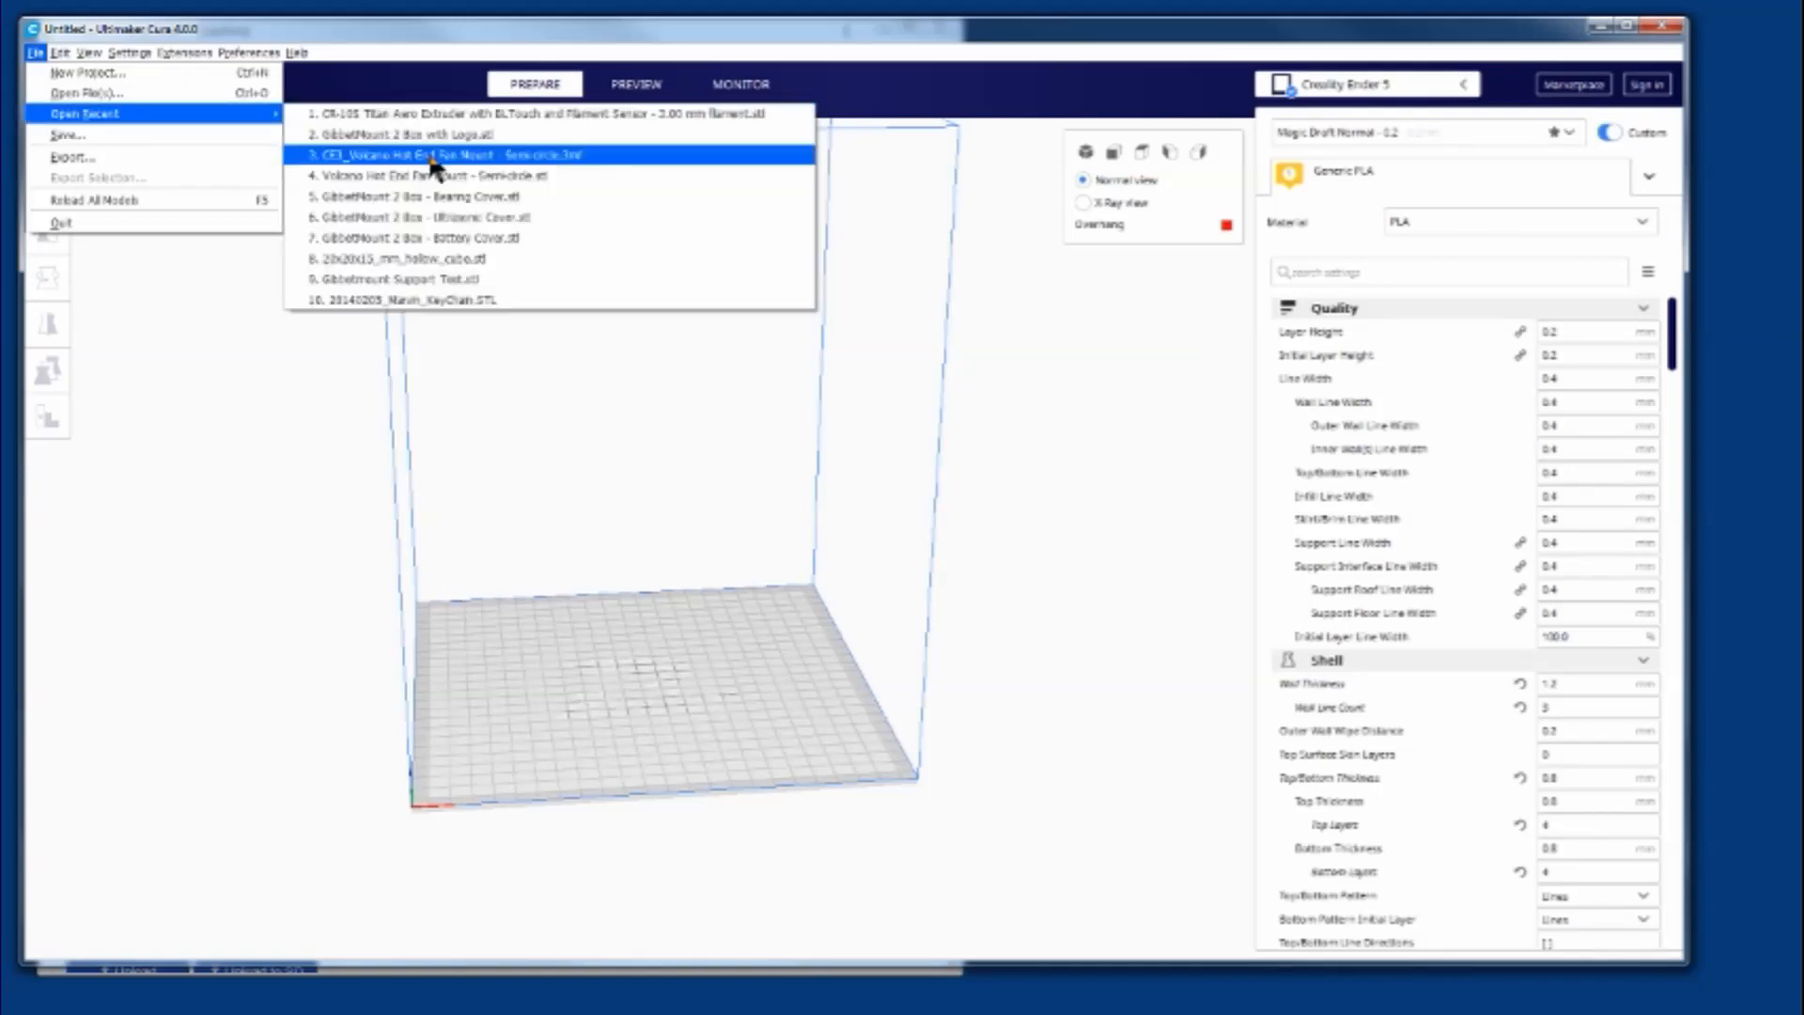
{"action": "left_click", "coordinate": [434, 156]}
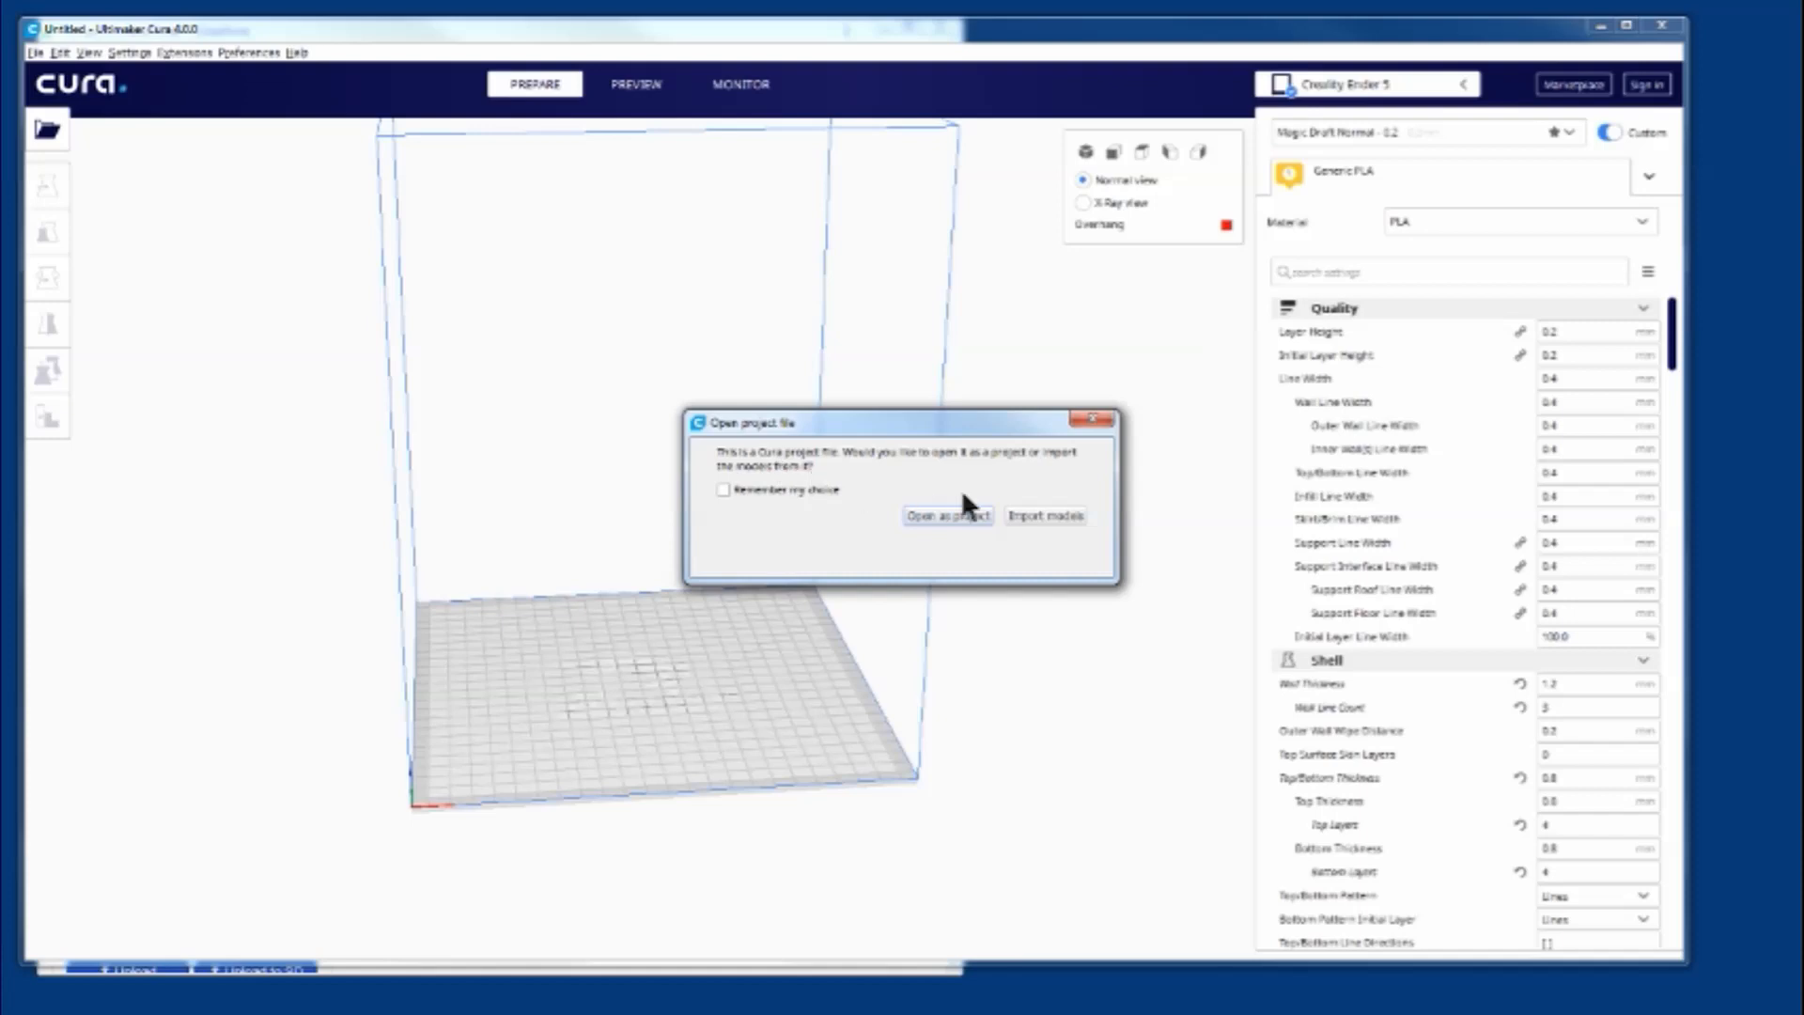
{"action": "left_click", "coordinate": [1046, 517]}
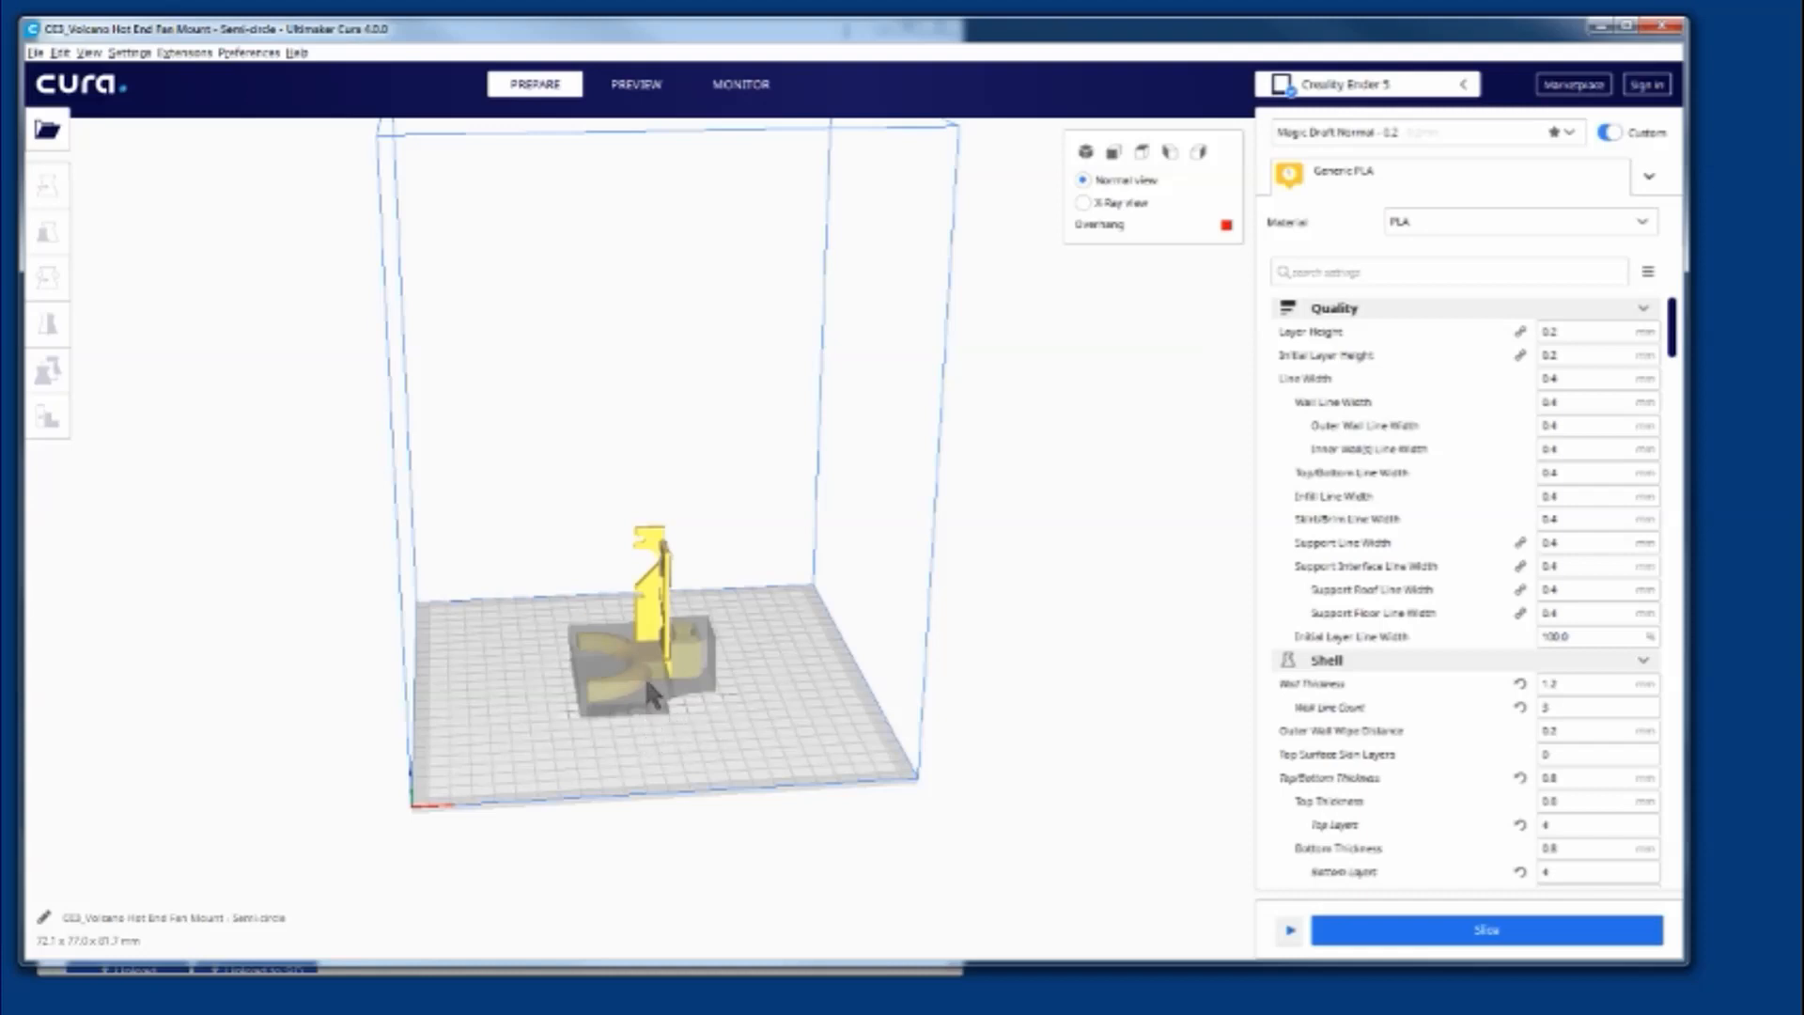
{"action": "right_click", "coordinate": [655, 624]}
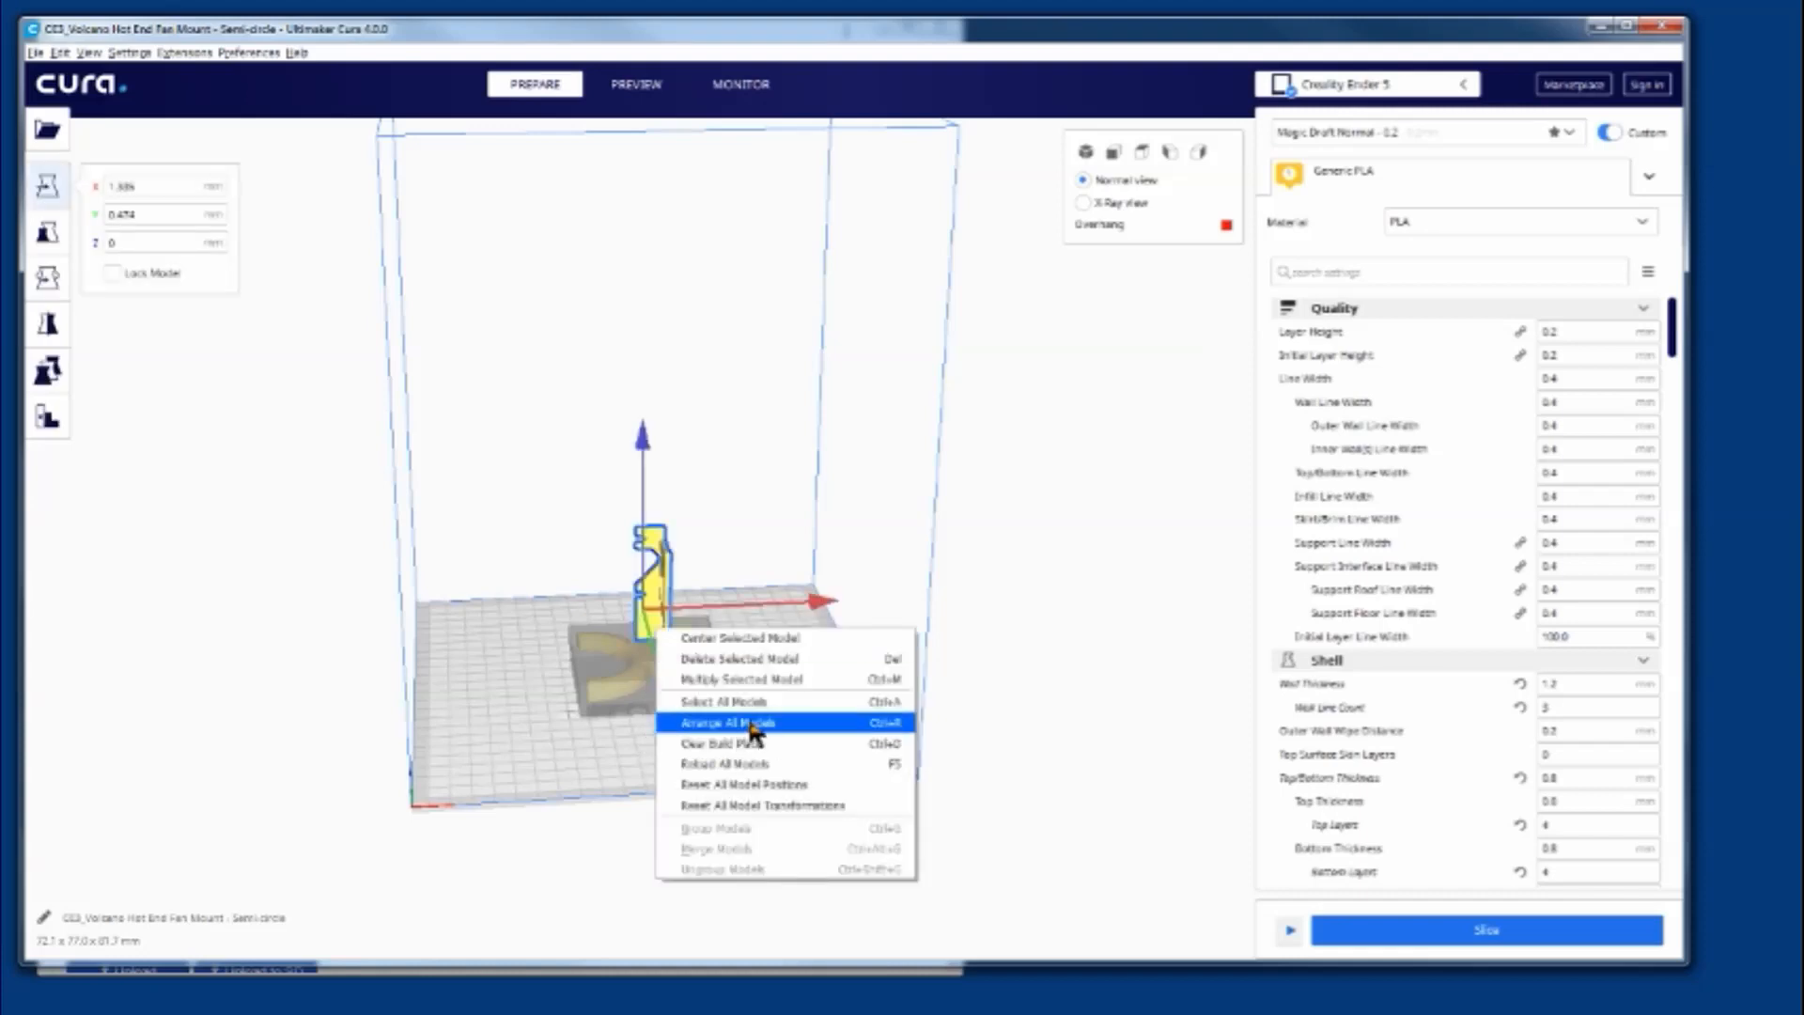
{"action": "left_click", "coordinate": [786, 743]}
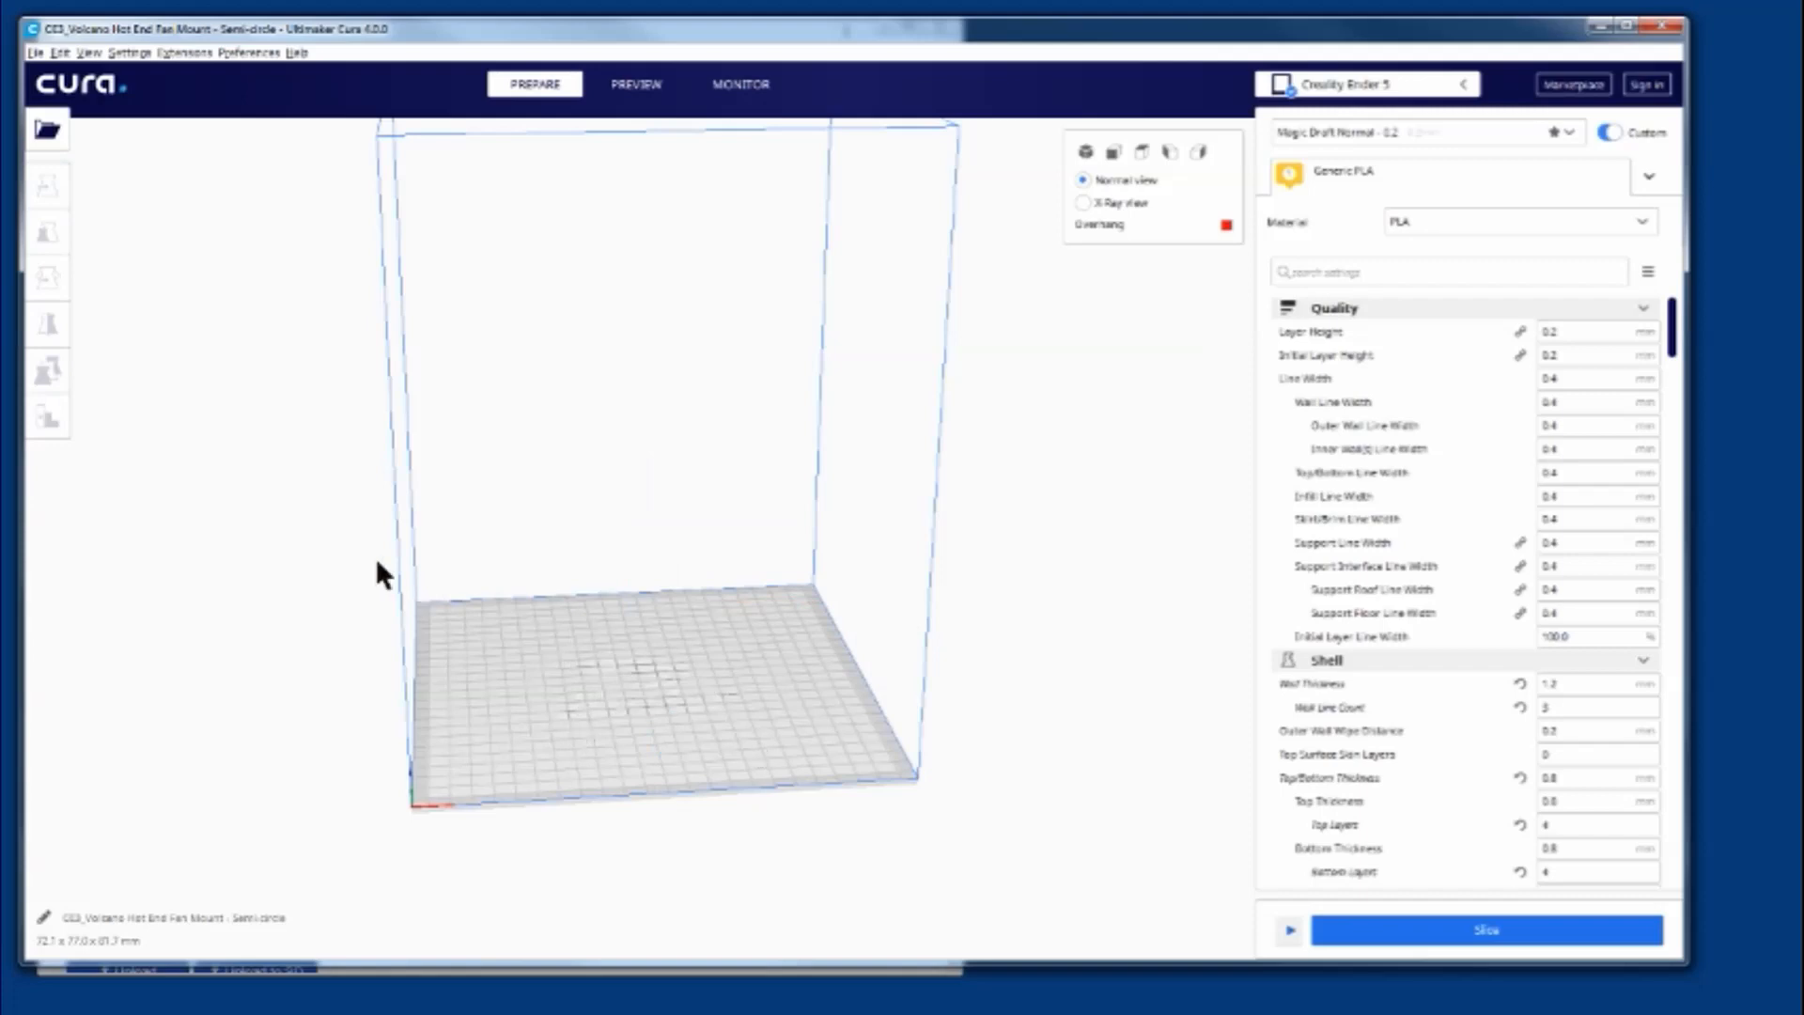
Open the model file "Volcano Hot End Fan Mount - Semi-circle.stl" from the DesignSpark folder
{"action": "left_click", "coordinate": [36, 52]}
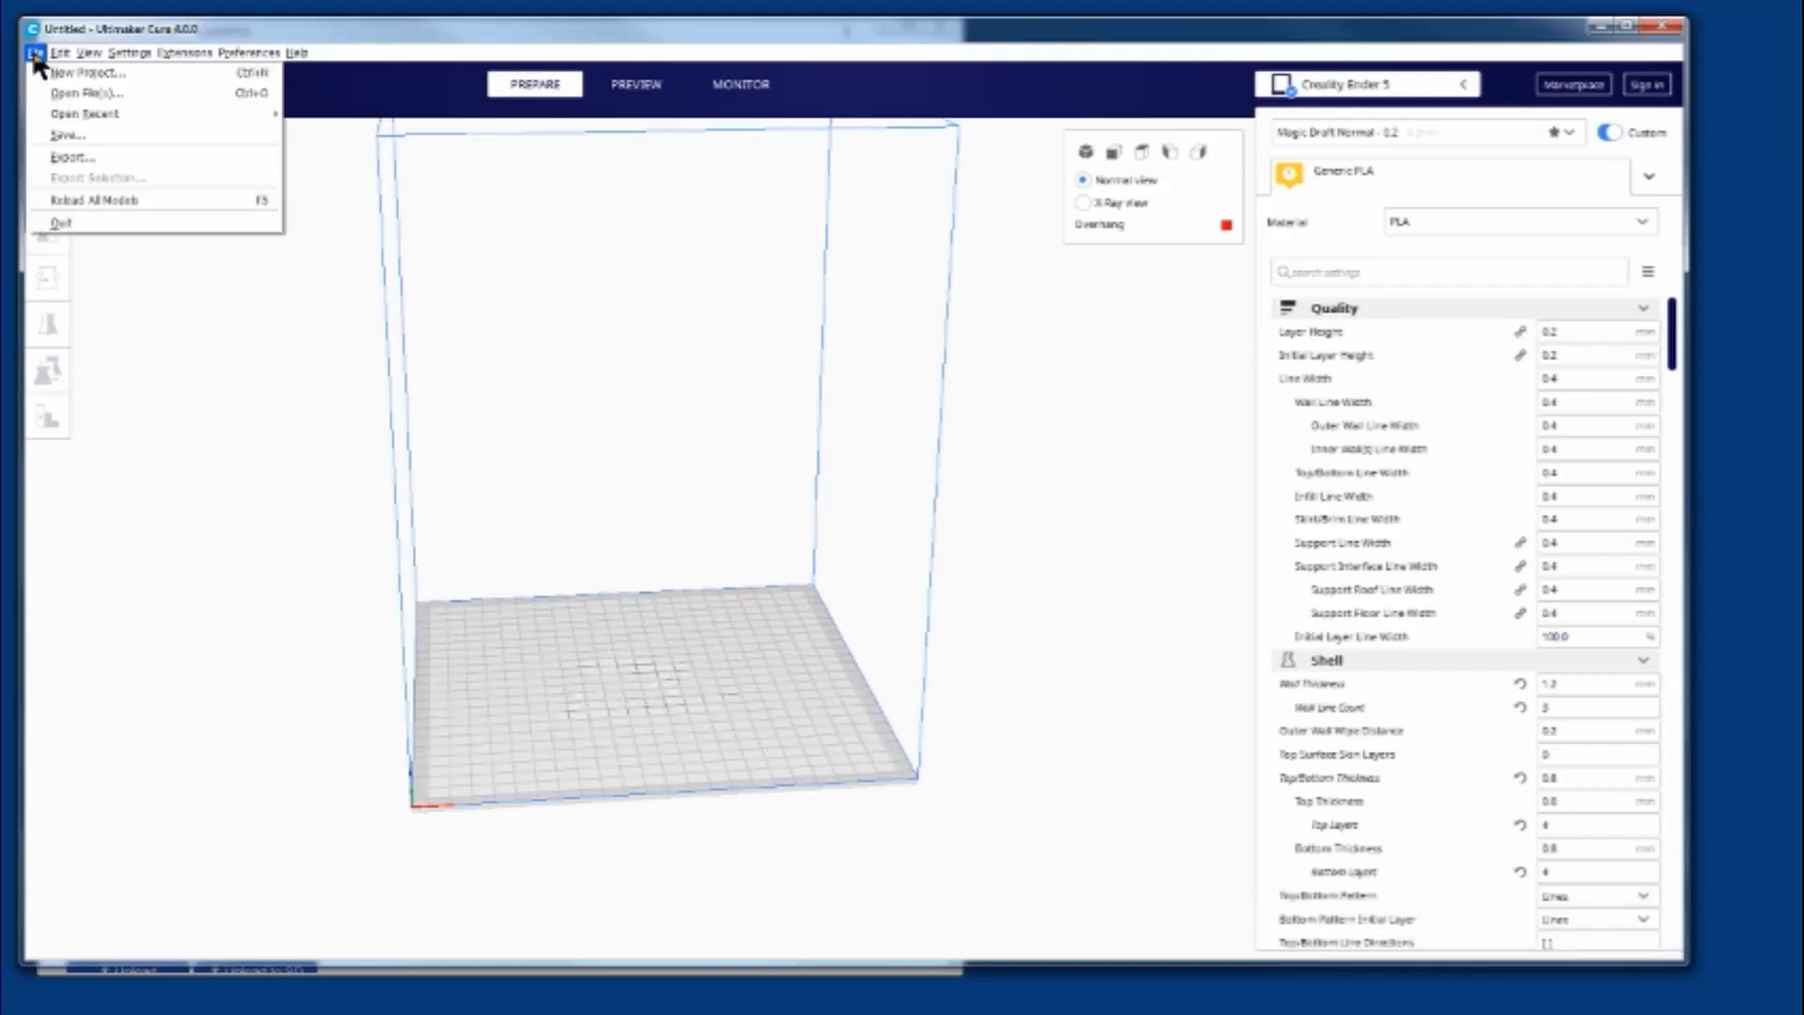
{"action": "left_click", "coordinate": [85, 93]}
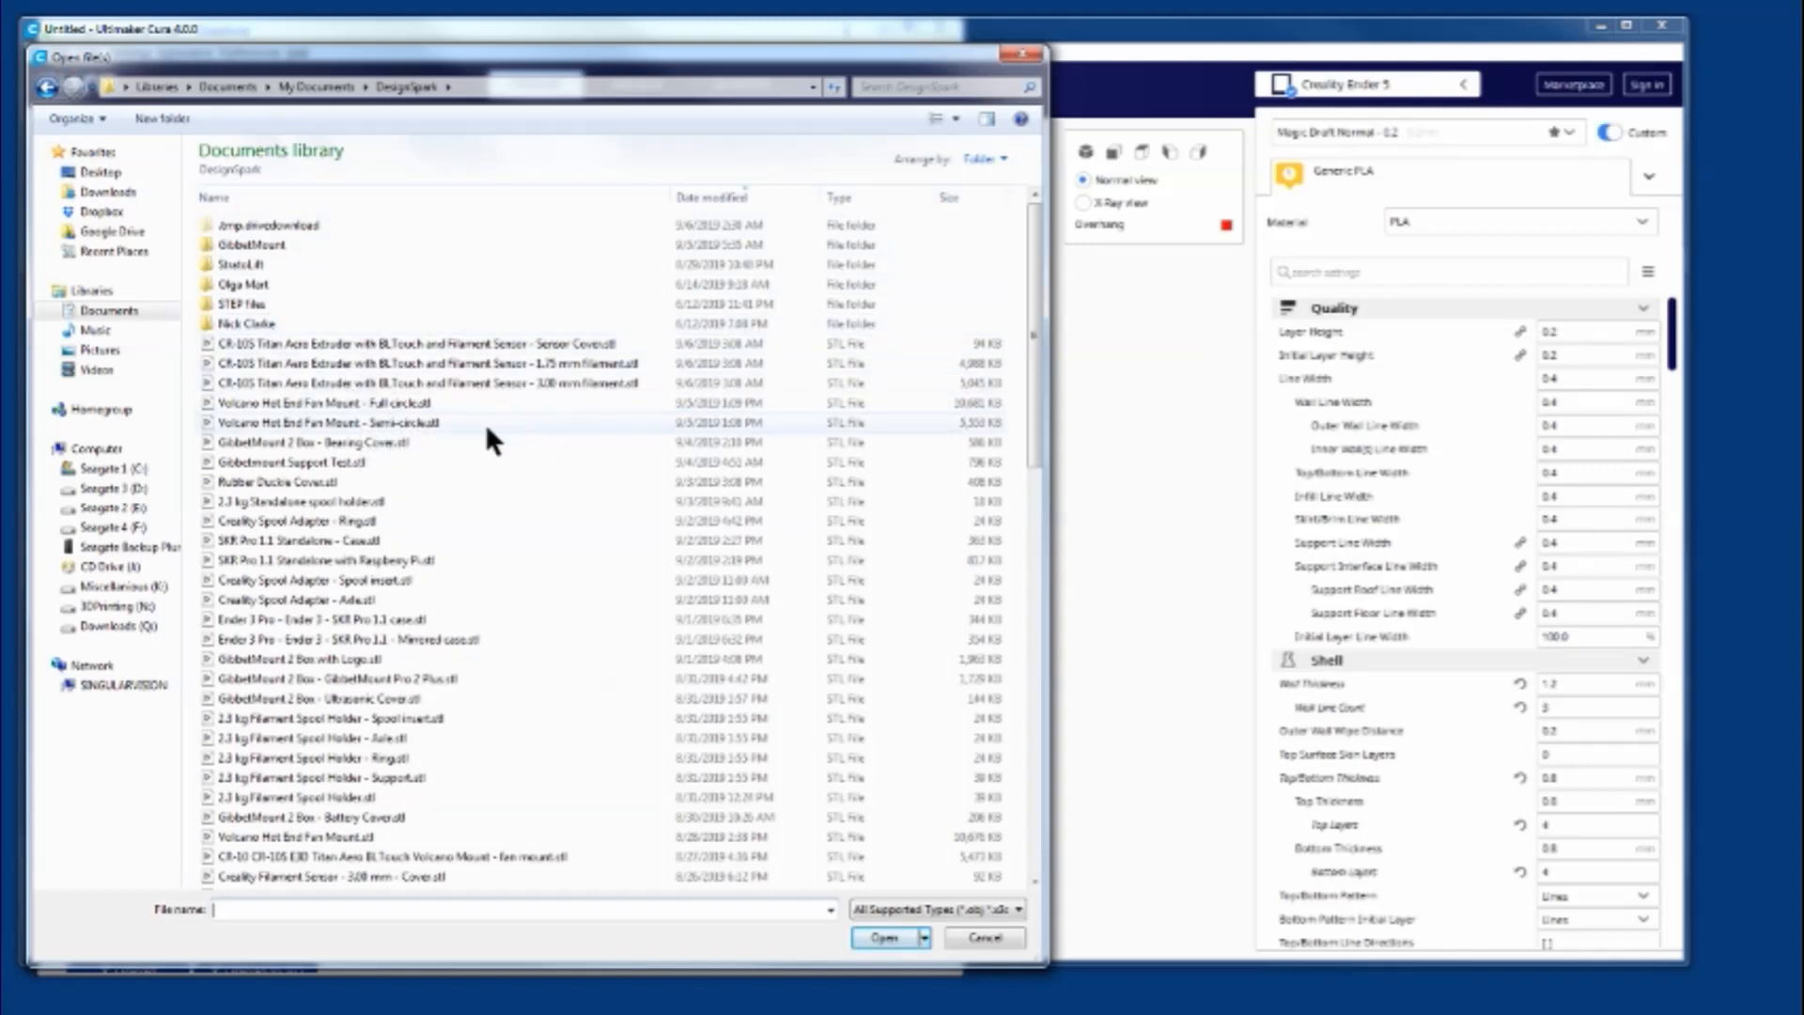
{"action": "left_click", "coordinate": [485, 423]}
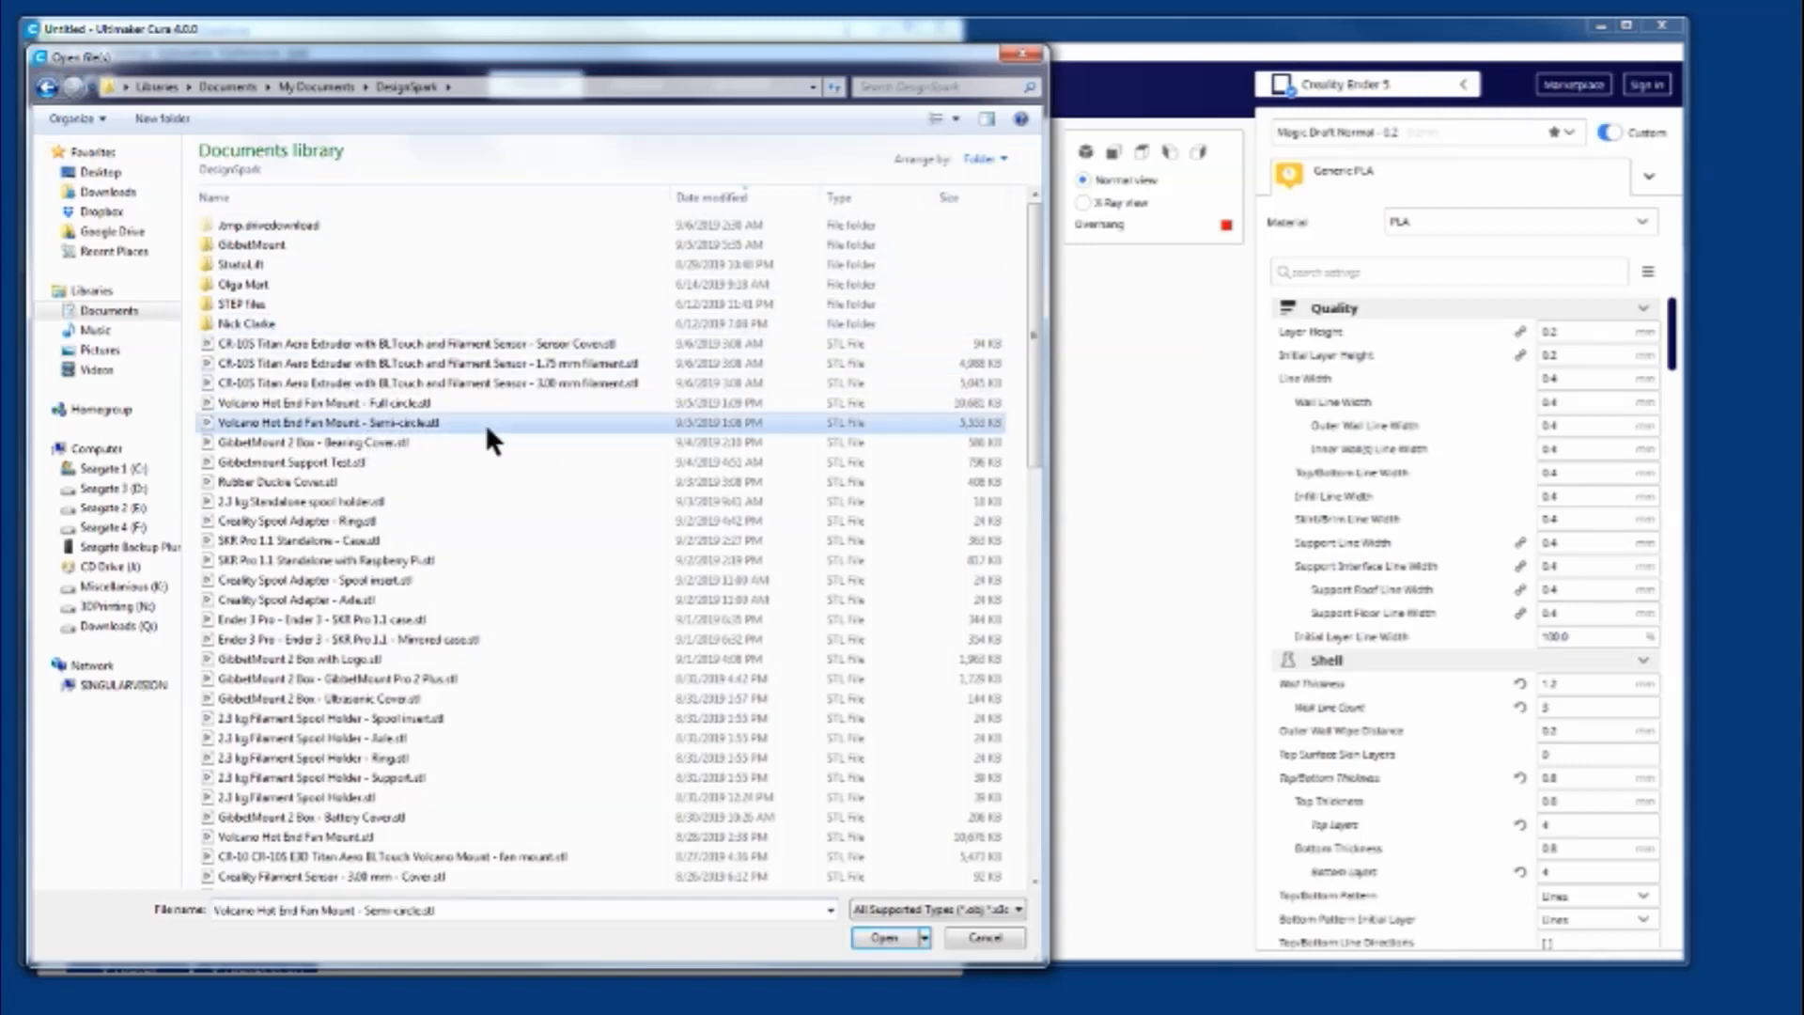
{"action": "left_click", "coordinate": [884, 938]}
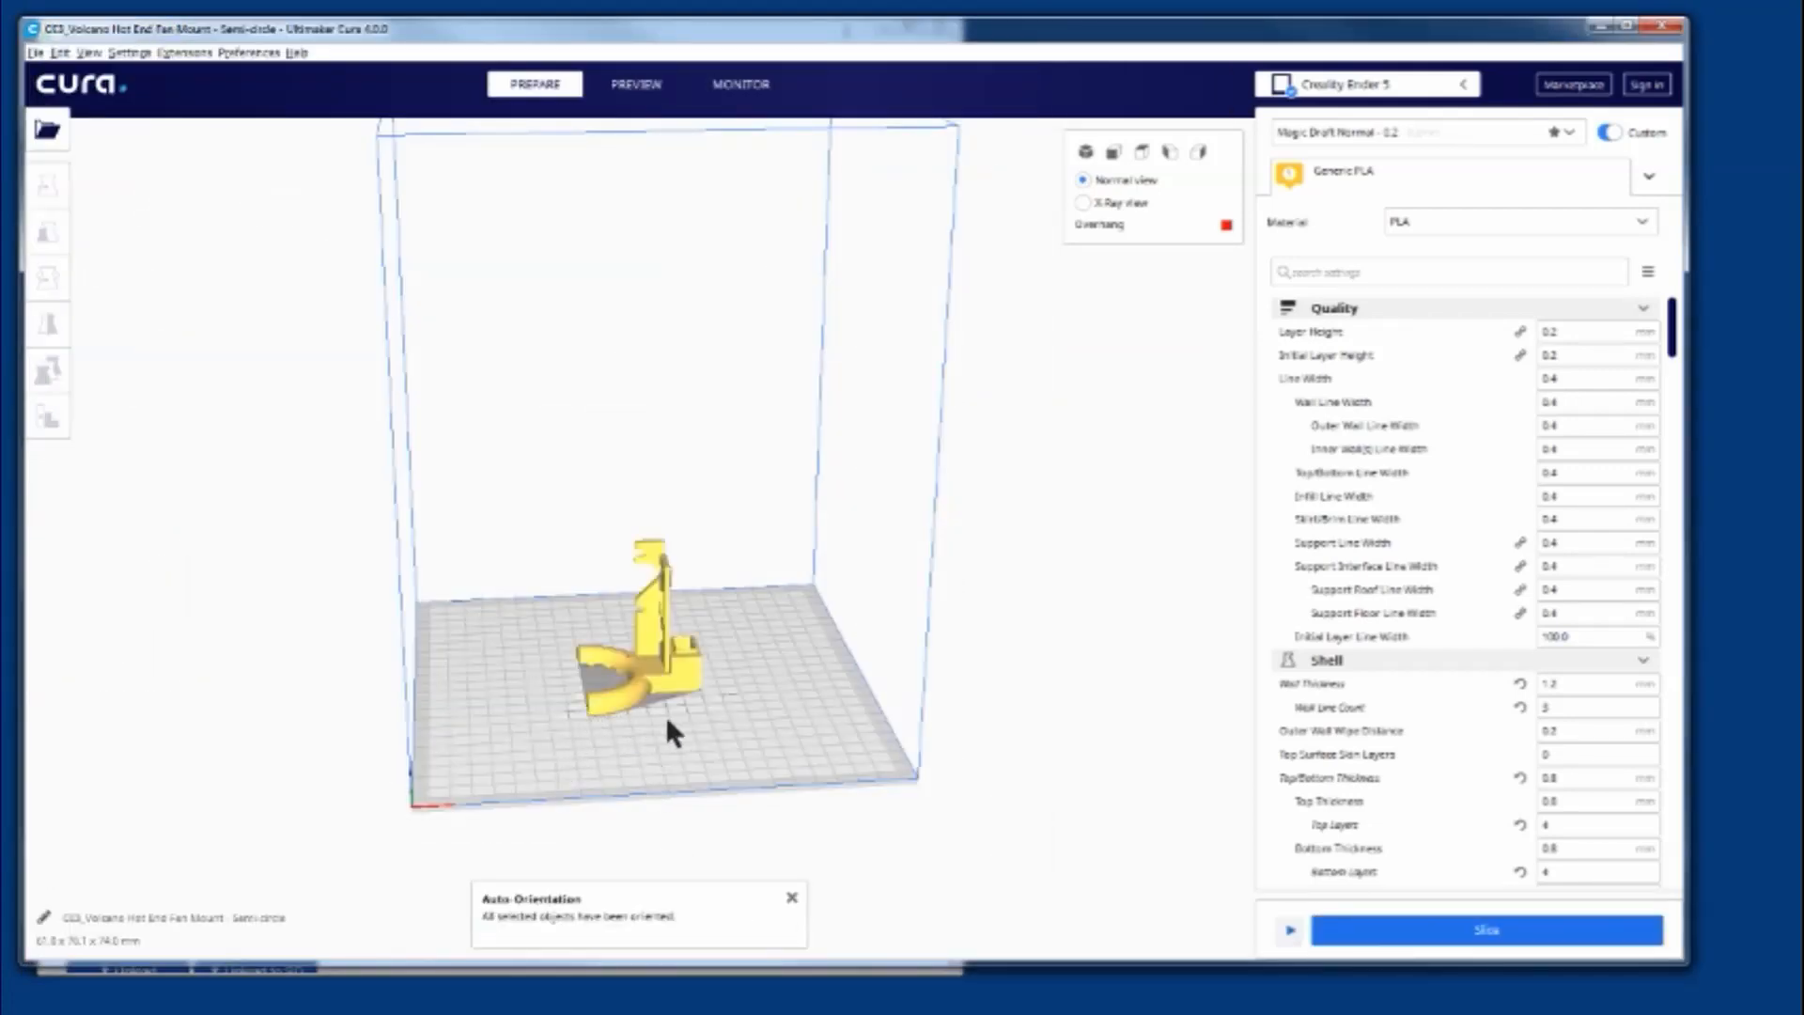
Place several support blockers side by side along the semicircular ring of the fan mount
{"action": "scroll", "coordinate": [666, 714], "scroll_direction": "down", "scroll_amount": 2}
{"action": "scroll", "coordinate": [666, 715], "scroll_direction": "up", "scroll_amount": 6}
{"action": "middle_click_drag", "start_coordinate": [805, 799], "coordinate": [768, 415]}
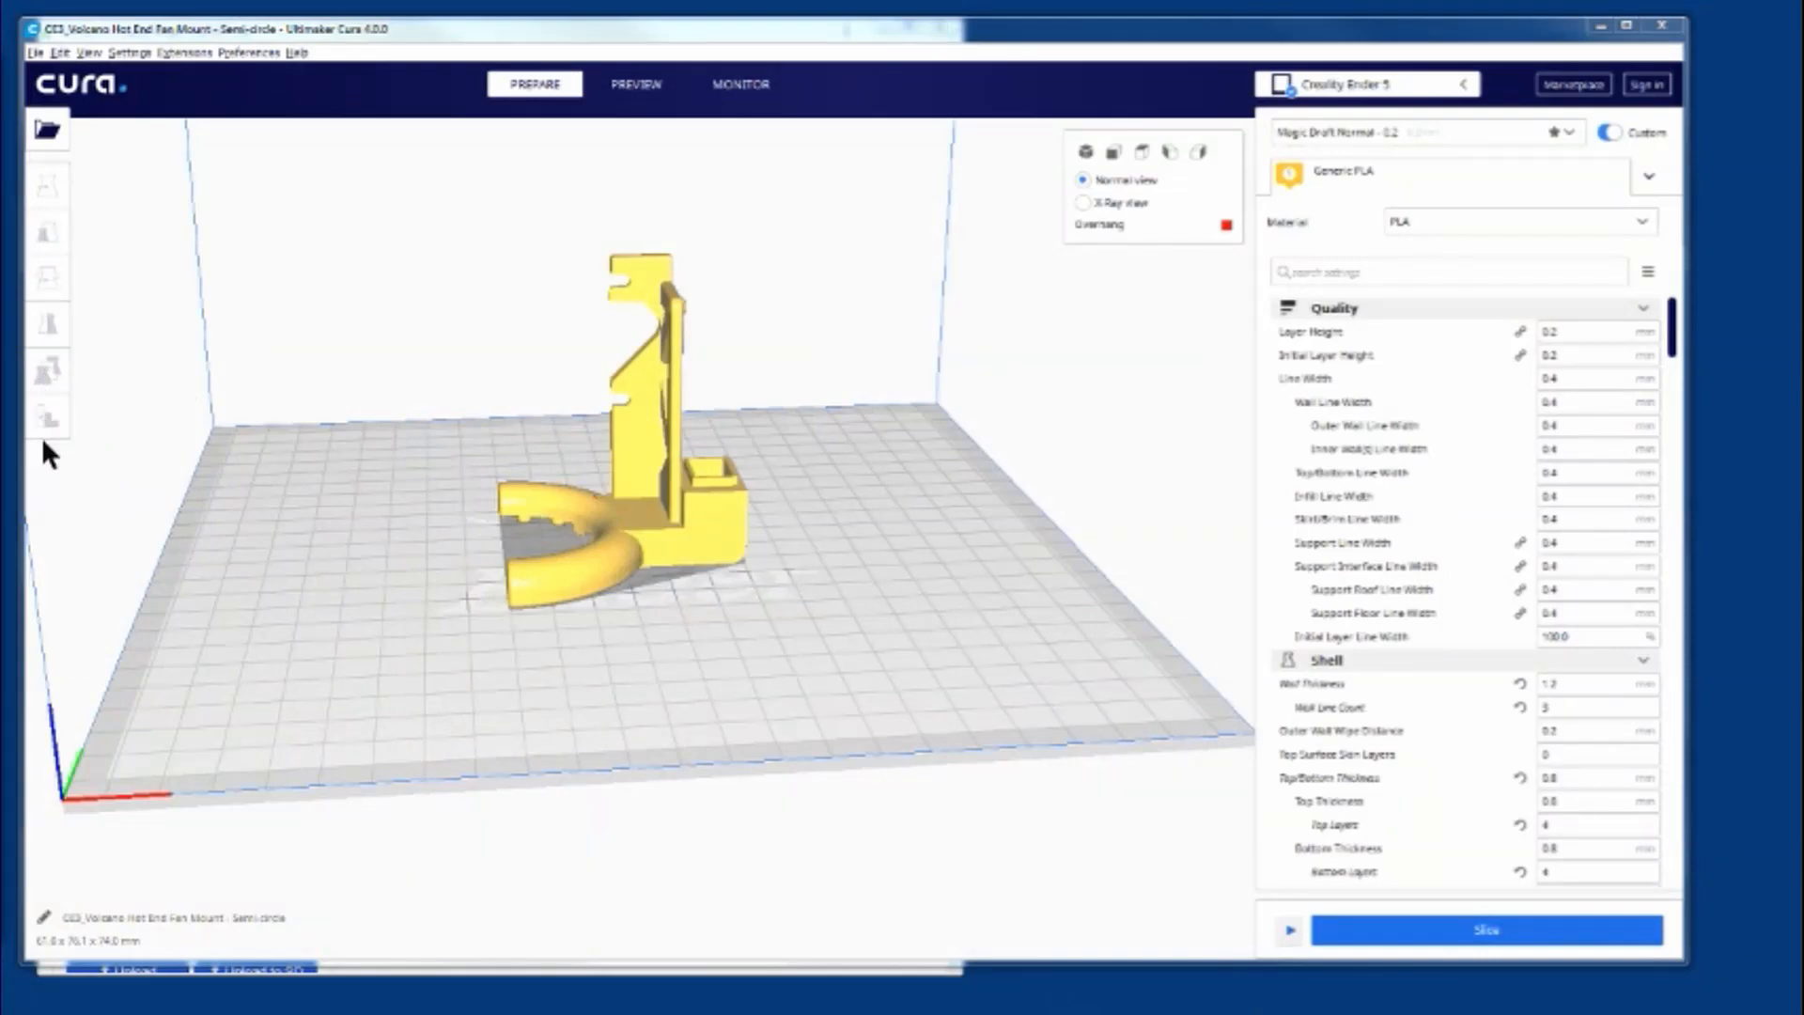
{"action": "left_click", "coordinate": [712, 552]}
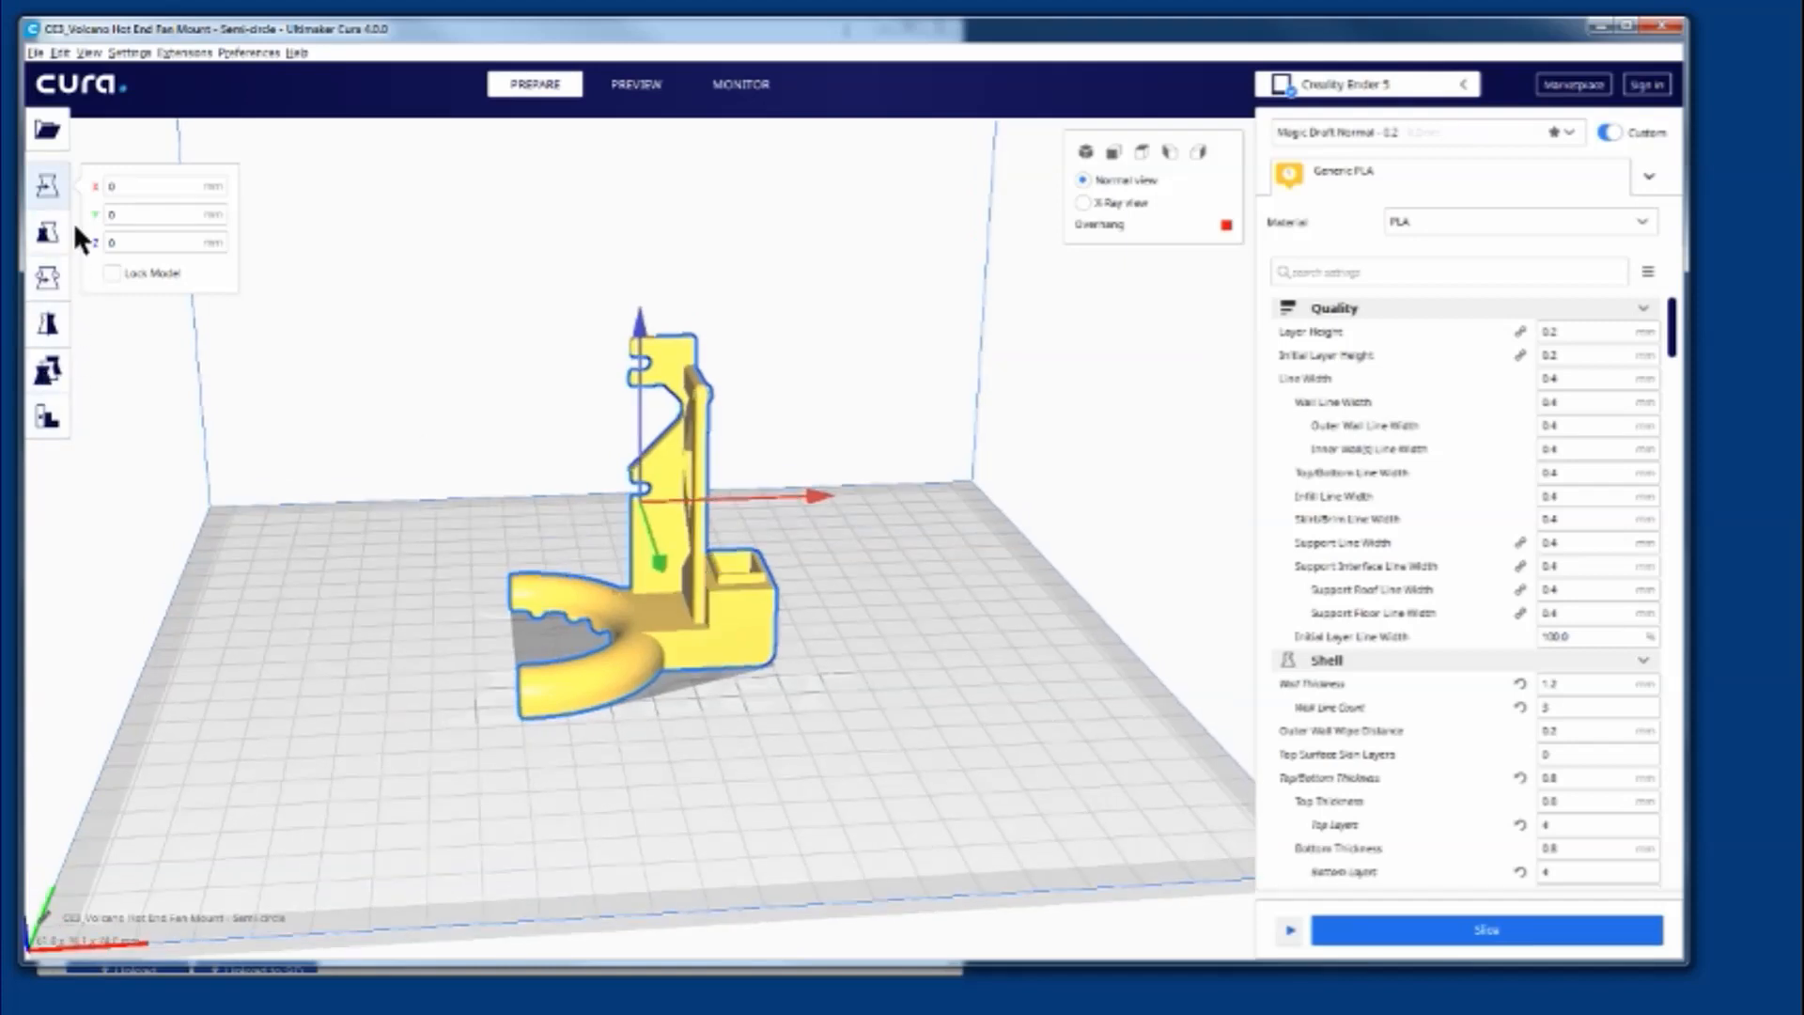
{"action": "left_click", "coordinate": [43, 425]}
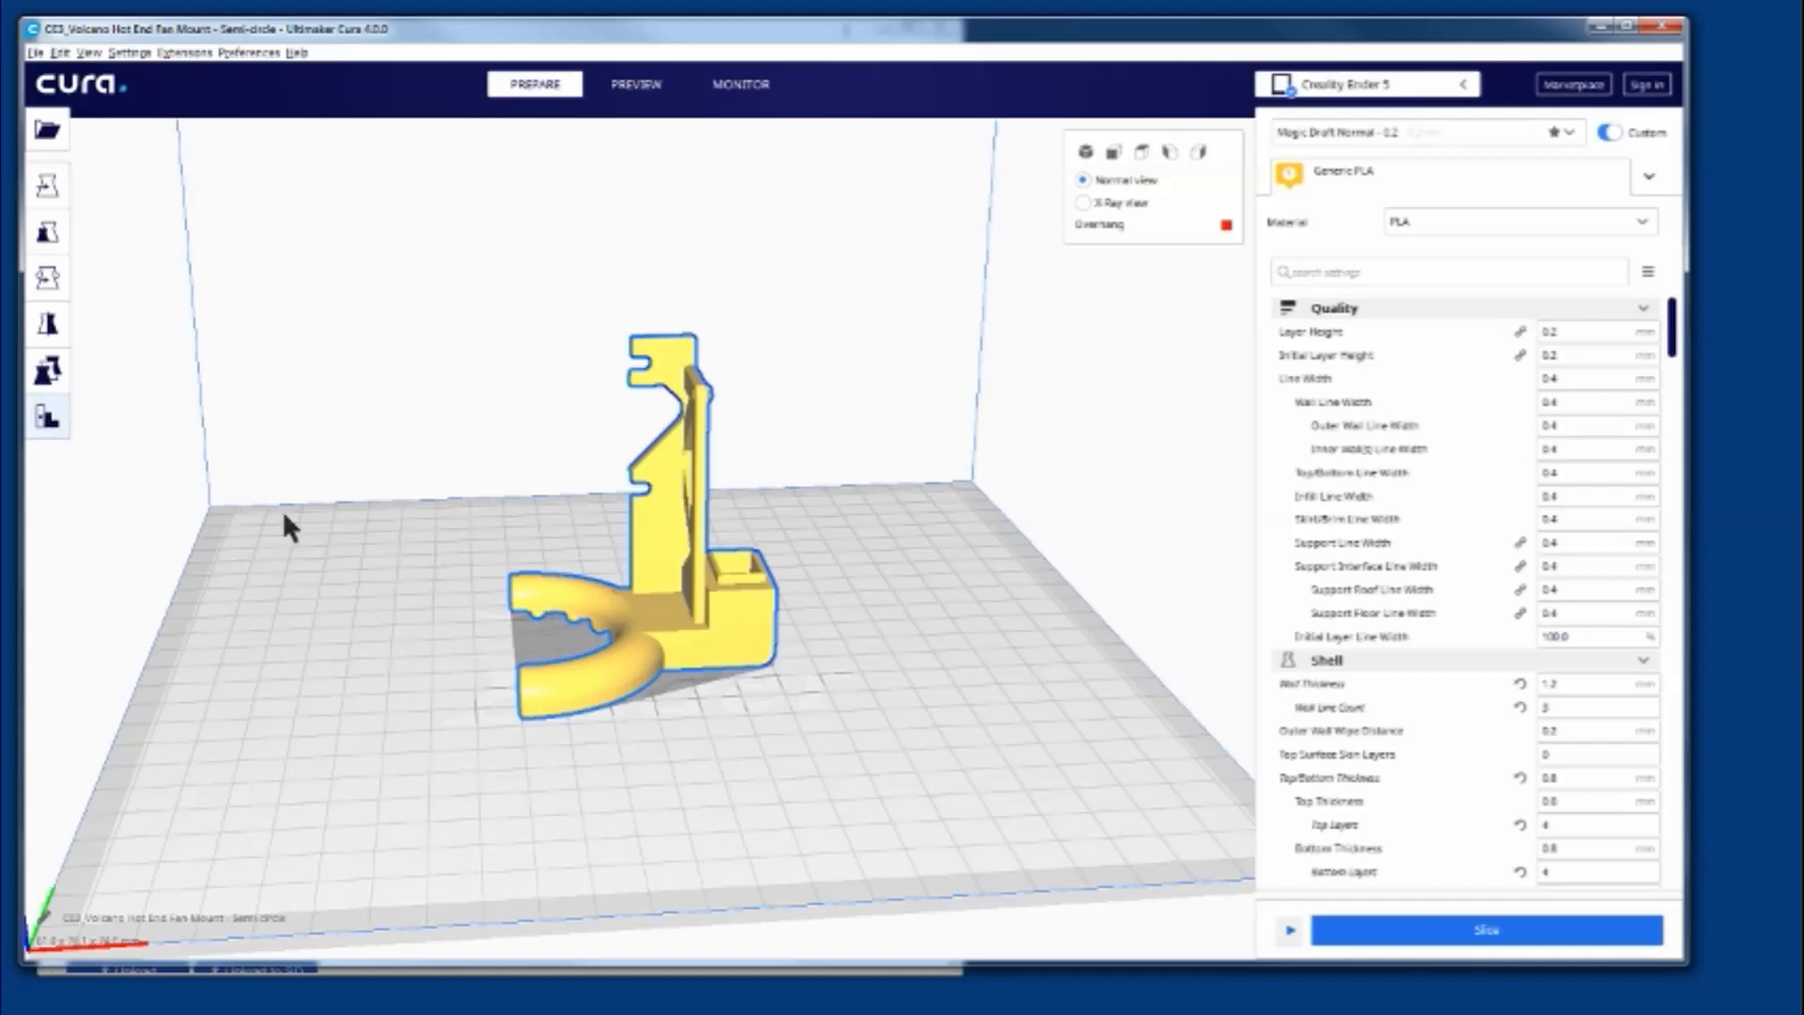
{"action": "left_click", "coordinate": [621, 631]}
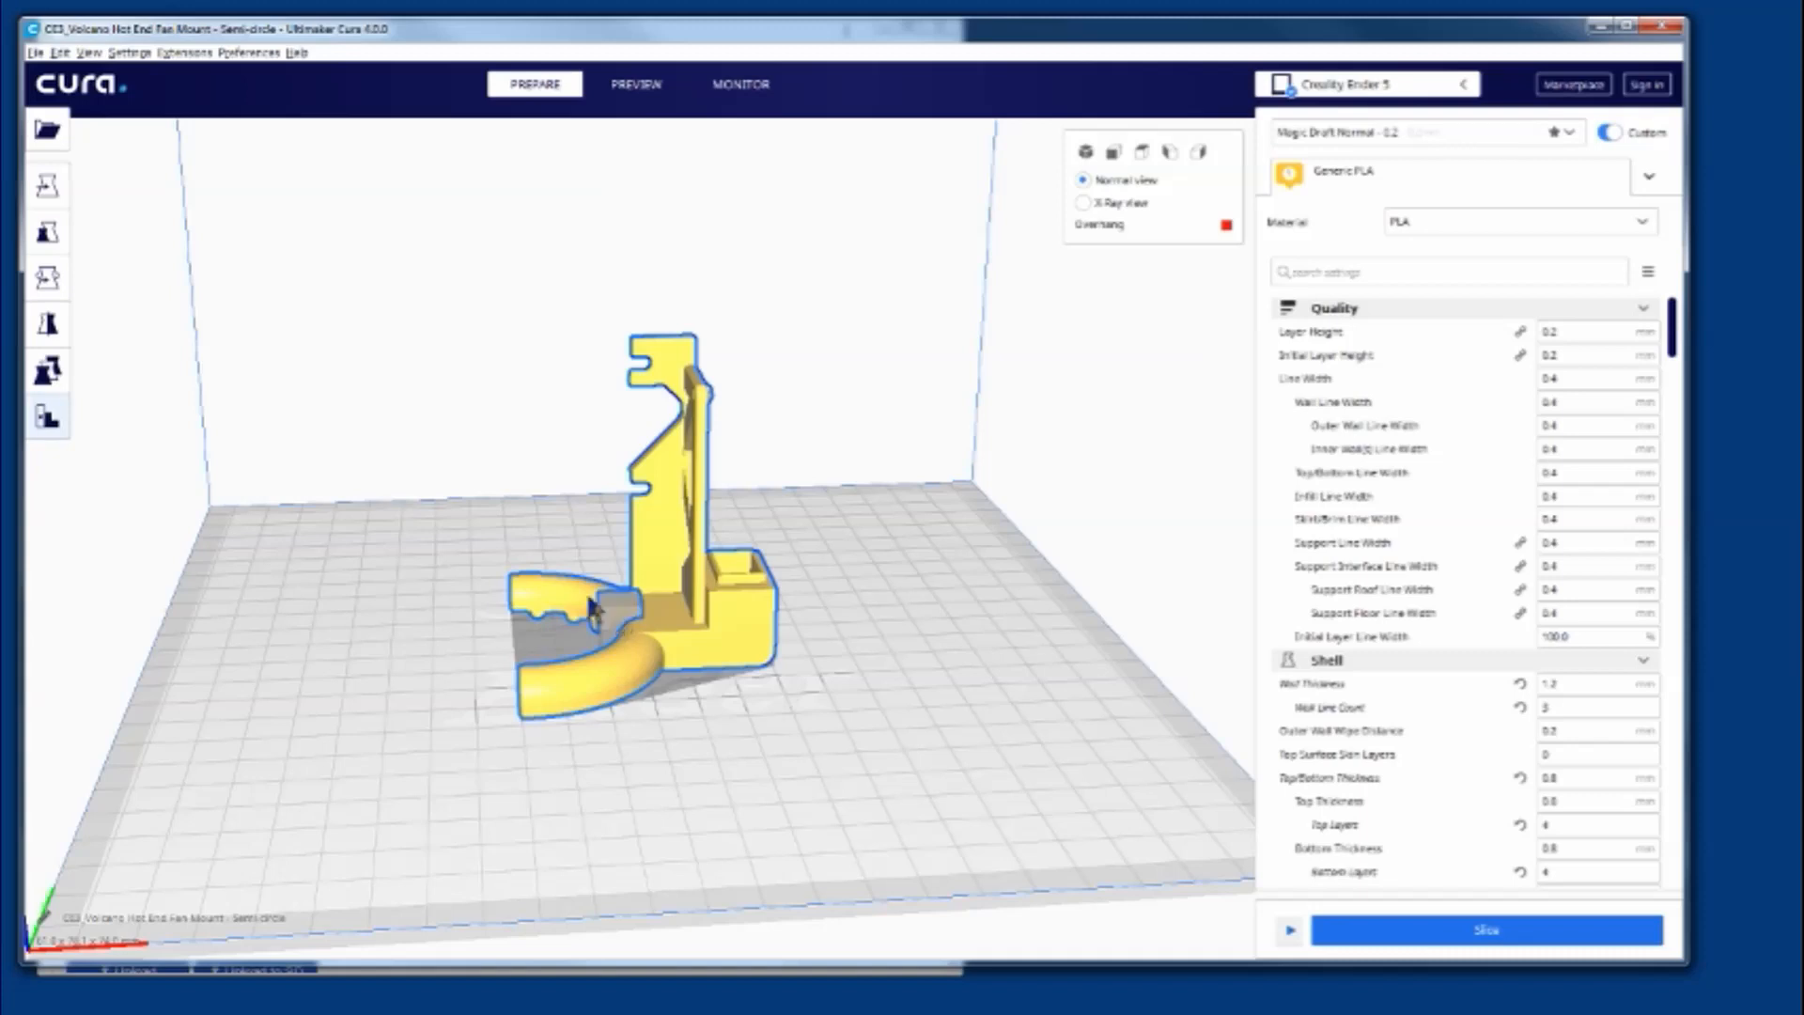
{"action": "left_click", "coordinate": [550, 596]}
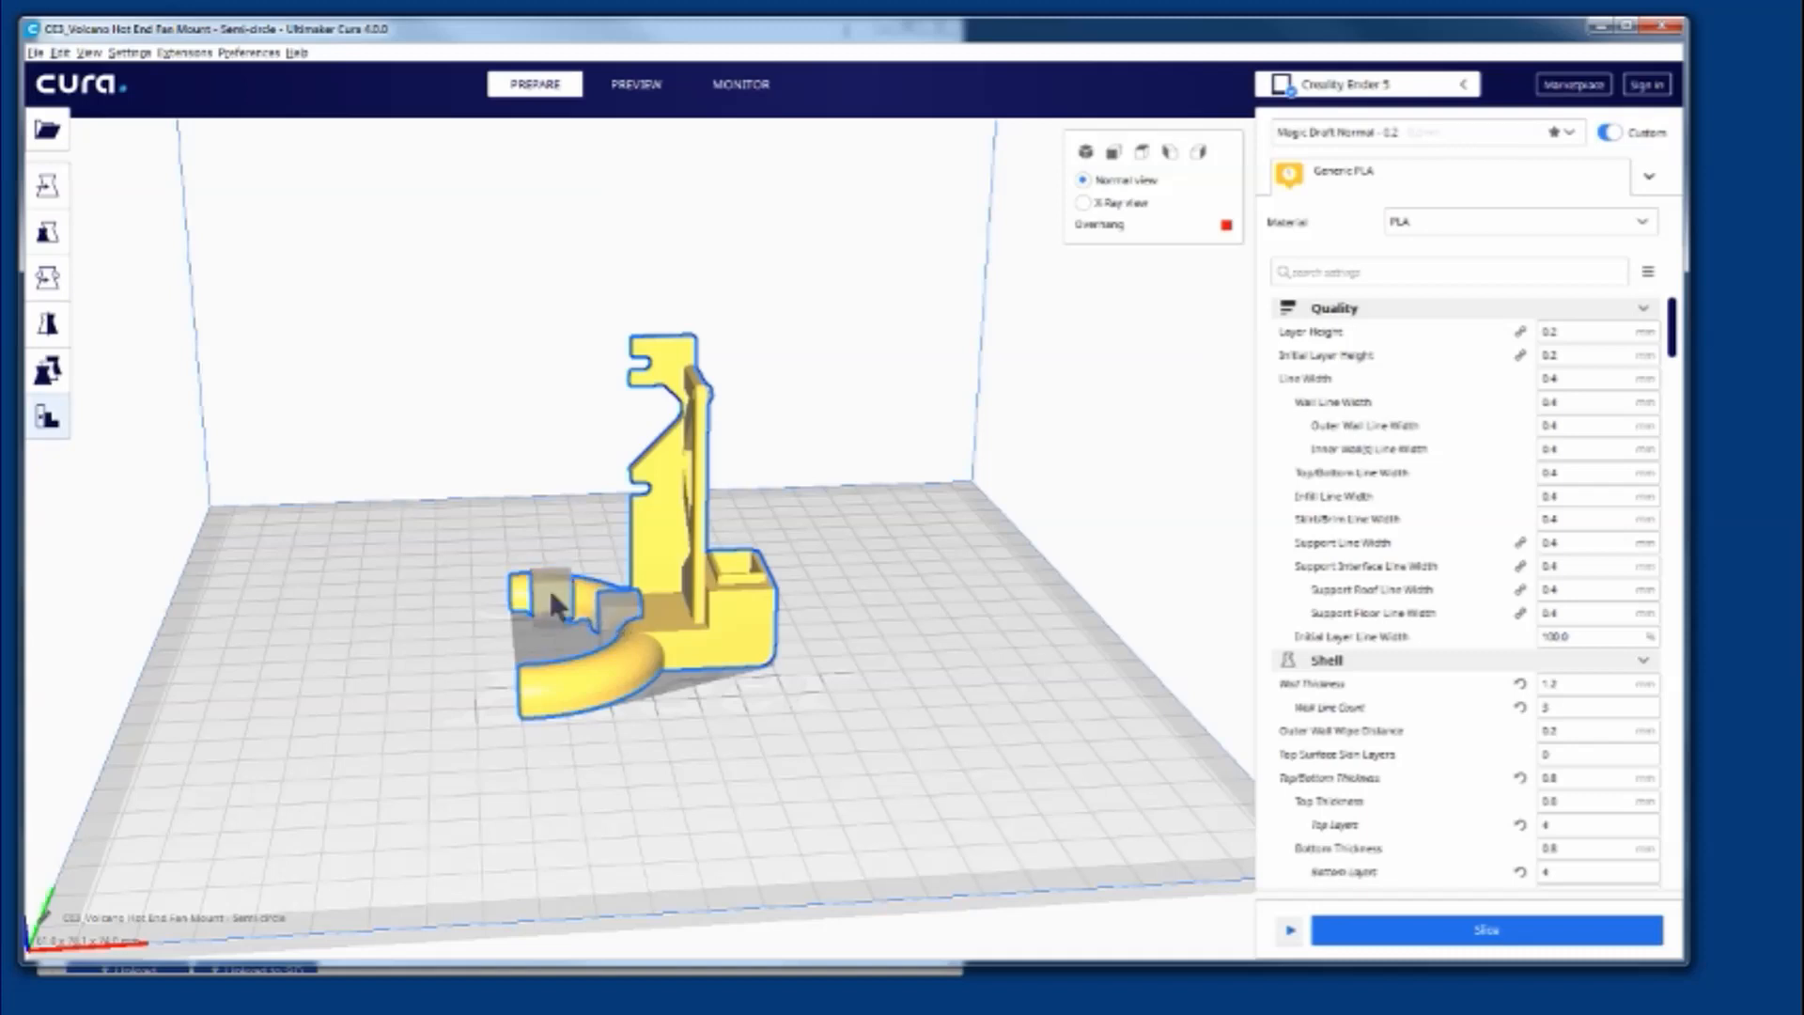
{"action": "left_click", "coordinate": [592, 616]}
{"action": "left_click", "coordinate": [634, 638]}
{"action": "left_click", "coordinate": [613, 662]}
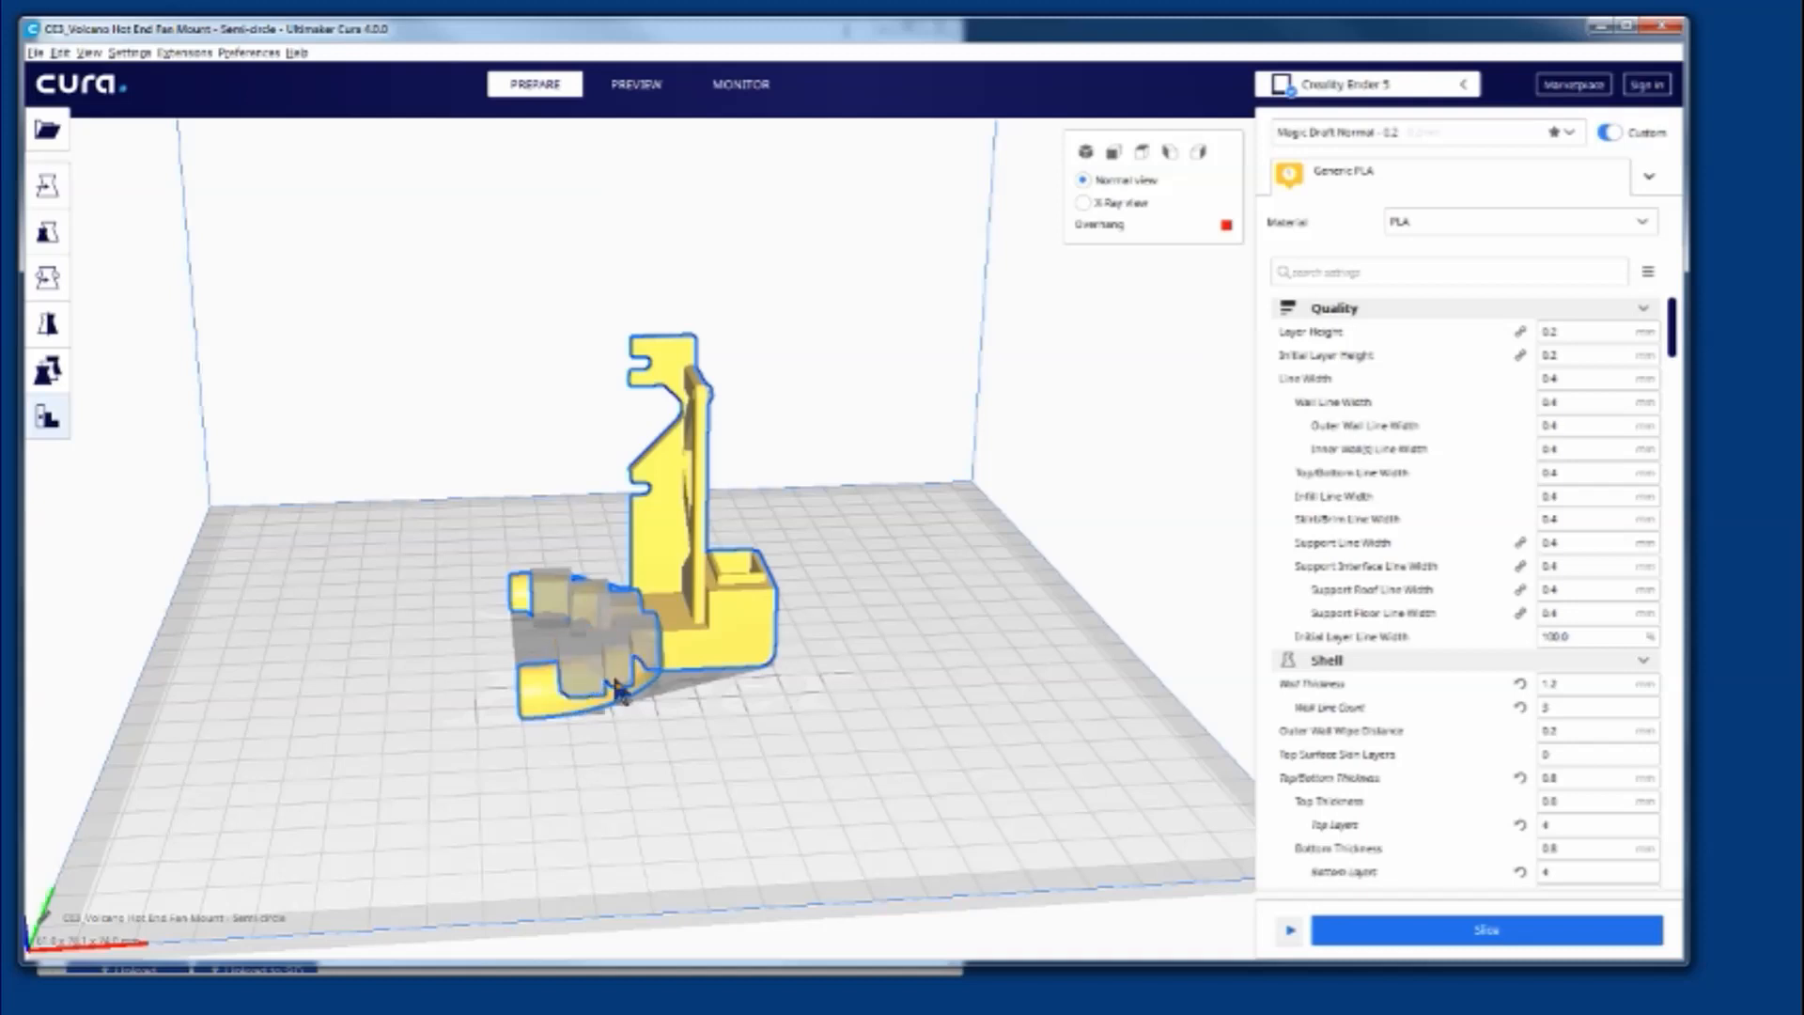
{"action": "left_click", "coordinate": [663, 767]}
Delete all the support blockers from the semicircular ring
{"action": "left_click", "coordinate": [579, 671]}
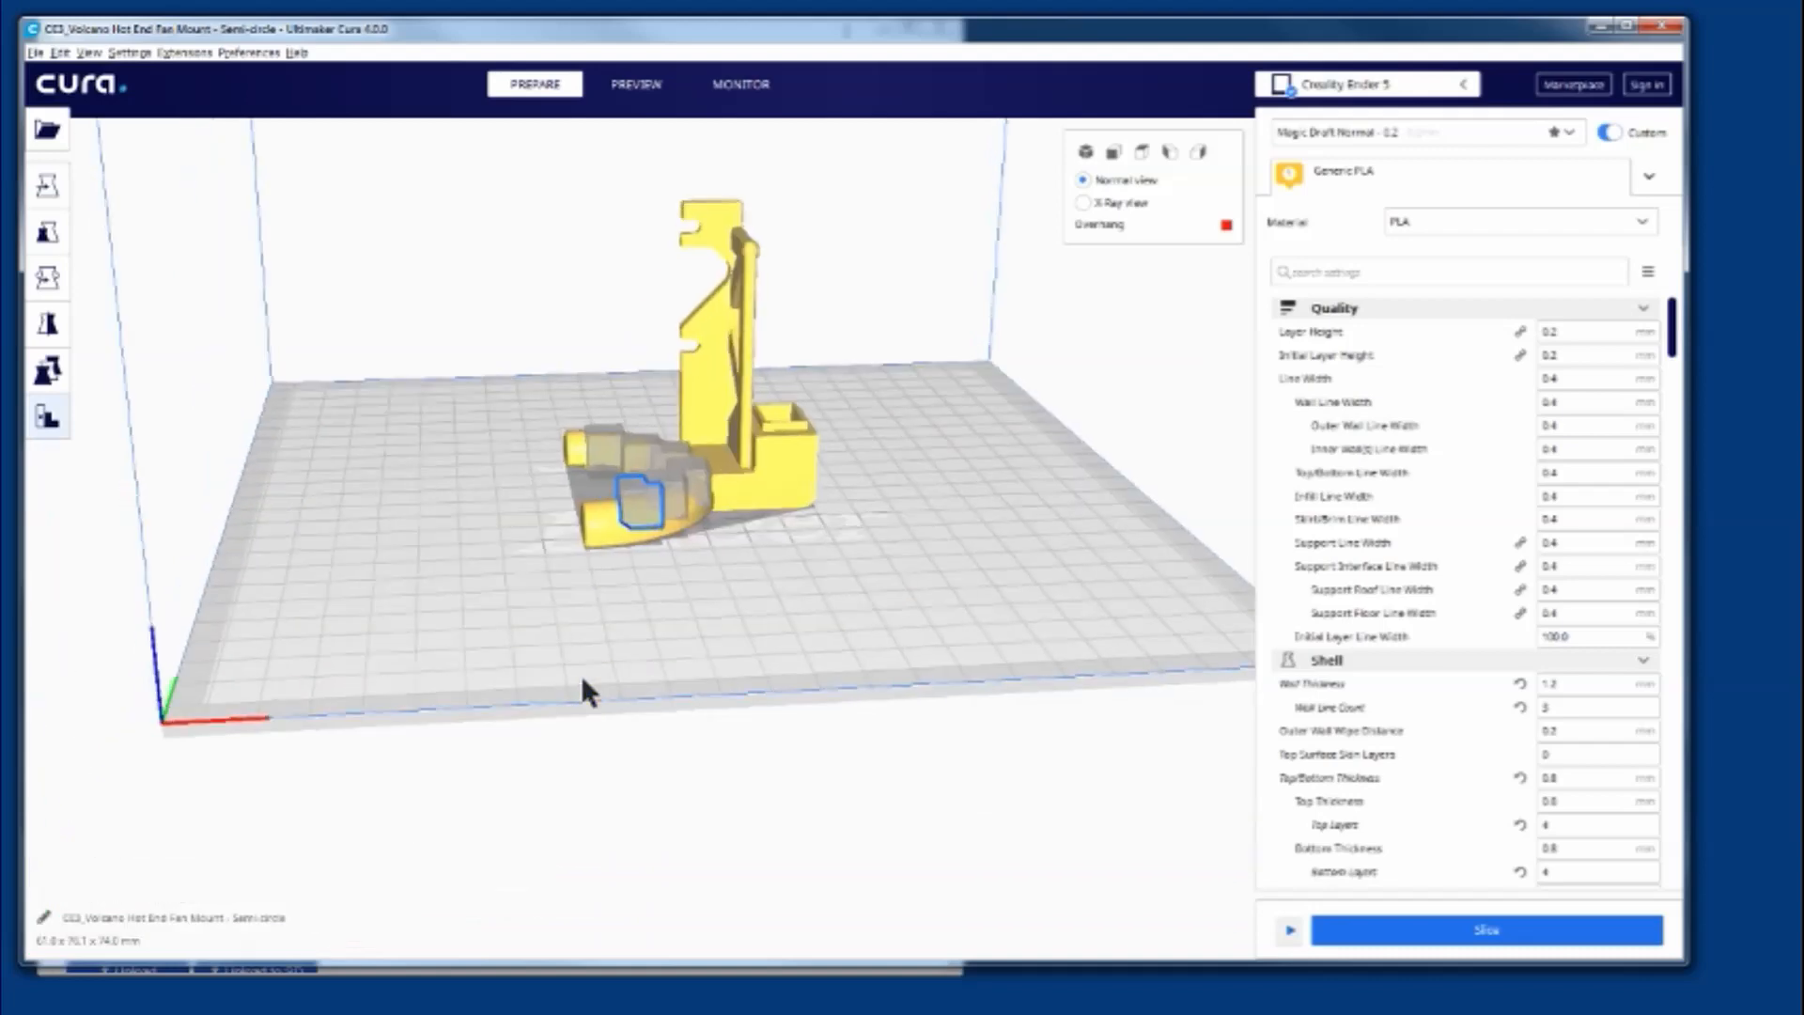
{"action": "left_click", "coordinate": [582, 674]}
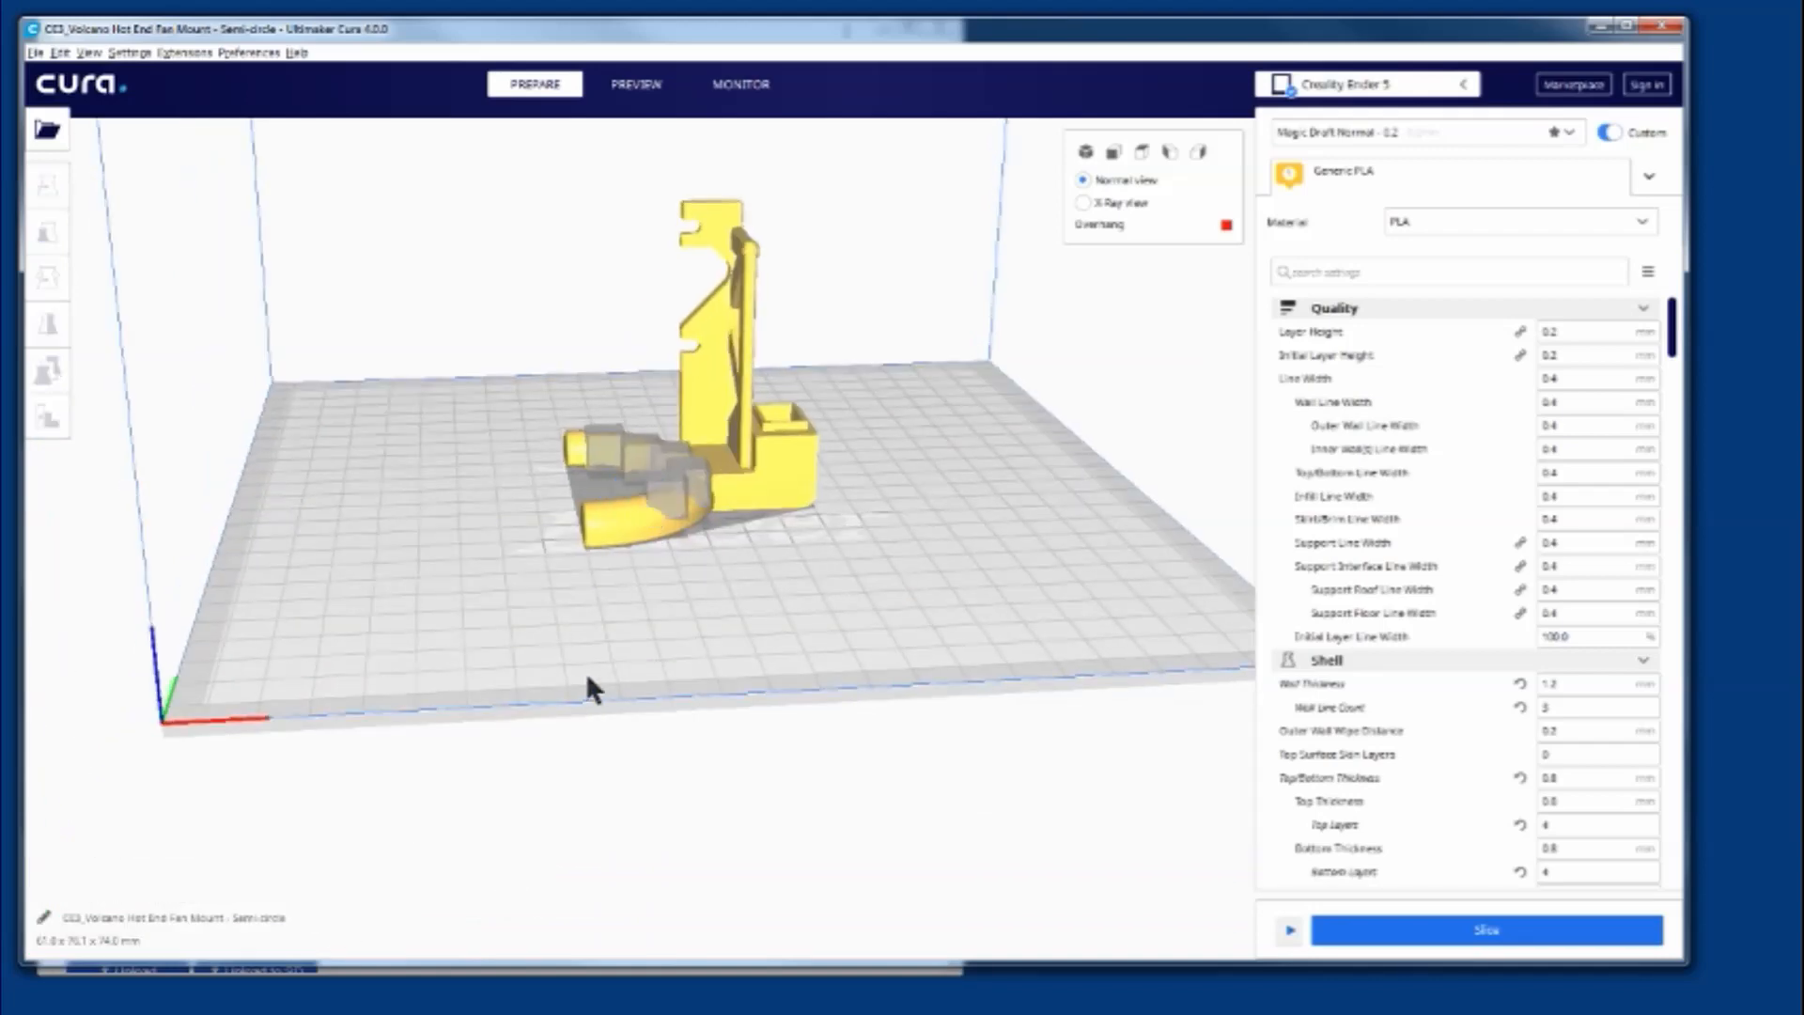
{"action": "left_click", "coordinate": [661, 490]}
{"action": "key", "text": "Delete"}
{"action": "left_click", "coordinate": [667, 491]}
{"action": "key", "text": "Delete"}
{"action": "left_click", "coordinate": [620, 472]}
{"action": "key", "text": "Delete"}
{"action": "left_click", "coordinate": [616, 477]}
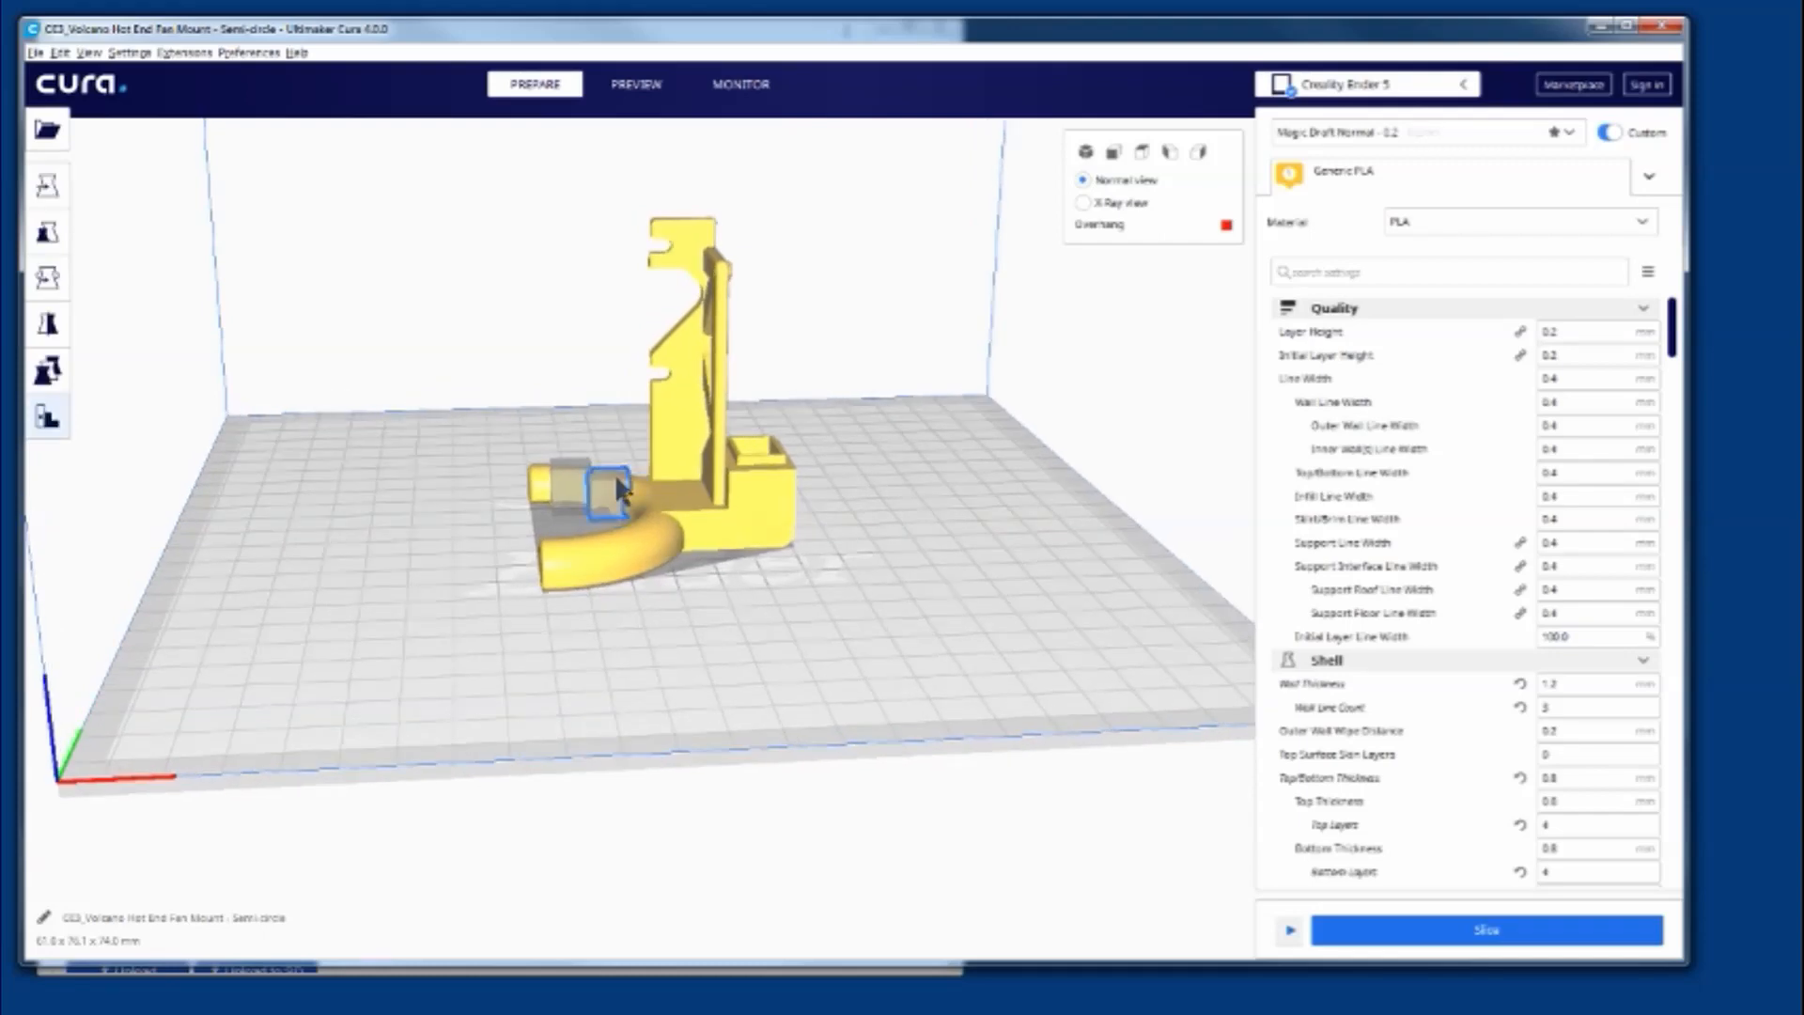
{"action": "key", "text": "Delete"}
{"action": "left_click", "coordinate": [615, 475]}
{"action": "key", "text": "Delete"}
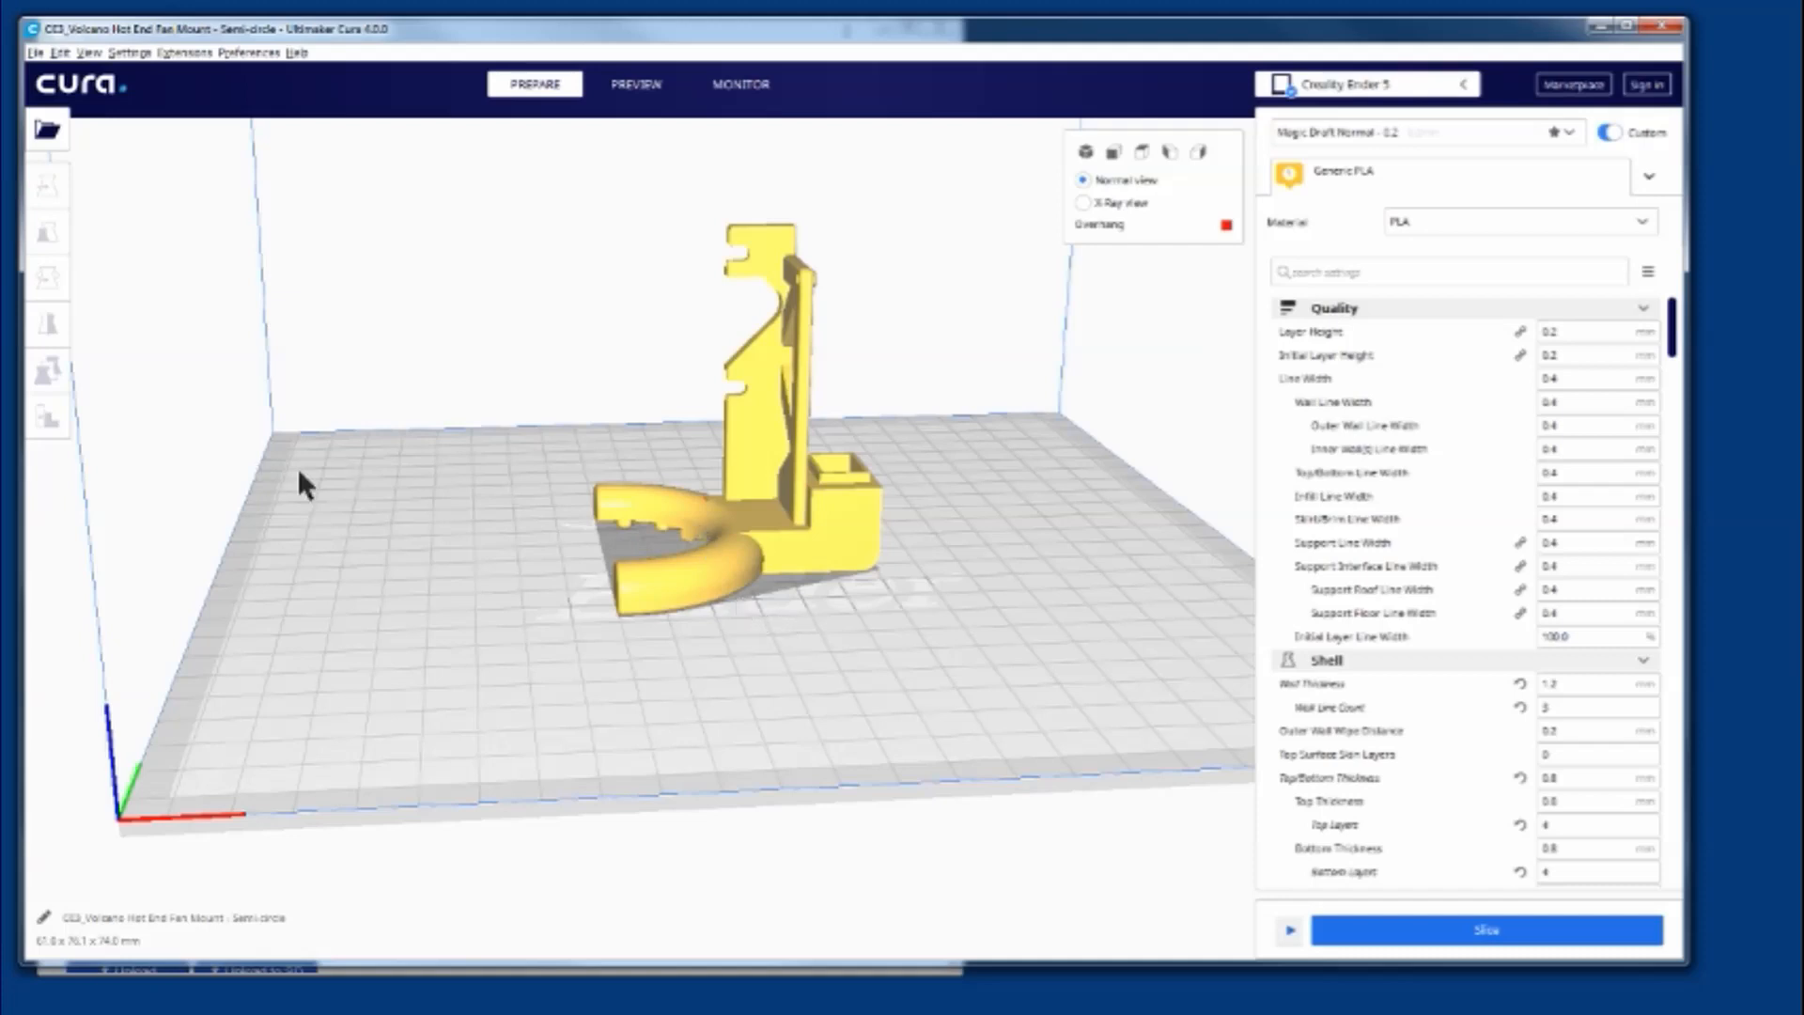
Place a single support blocker on the fan mount where the semicircular ring meets the upright bracket
{"action": "left_click", "coordinate": [659, 607]}
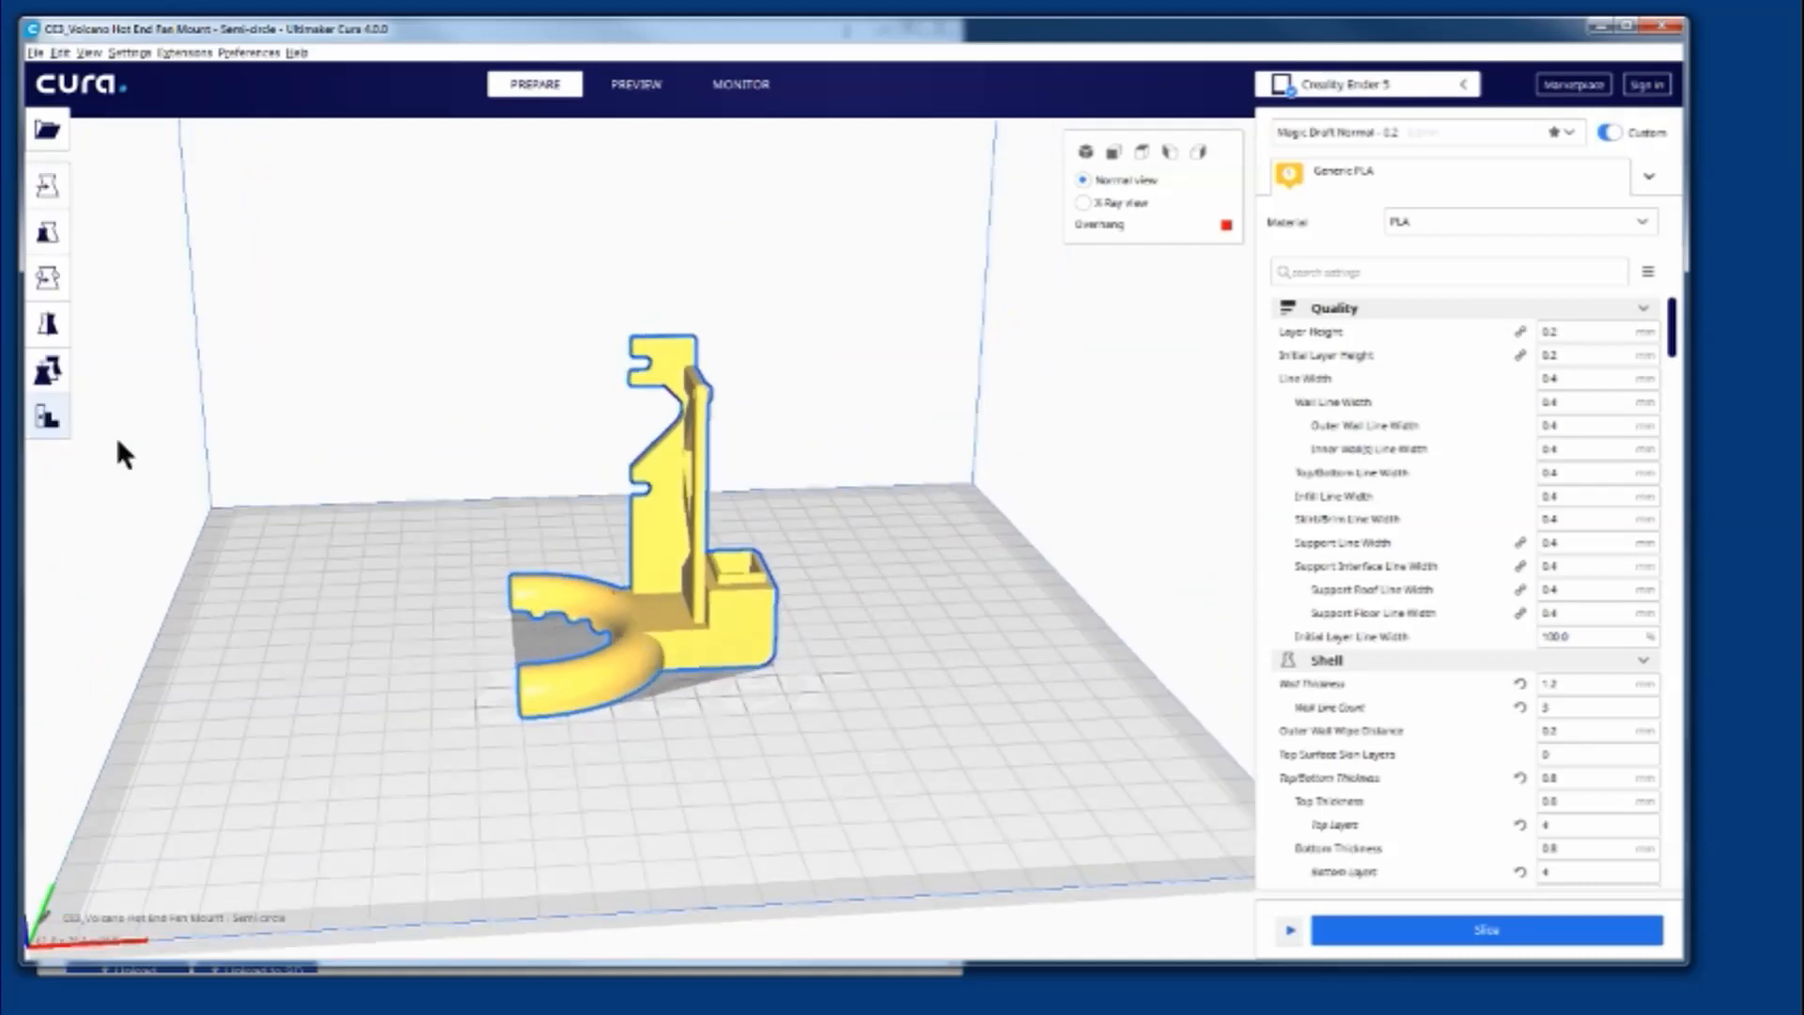
{"action": "left_click", "coordinate": [39, 415]}
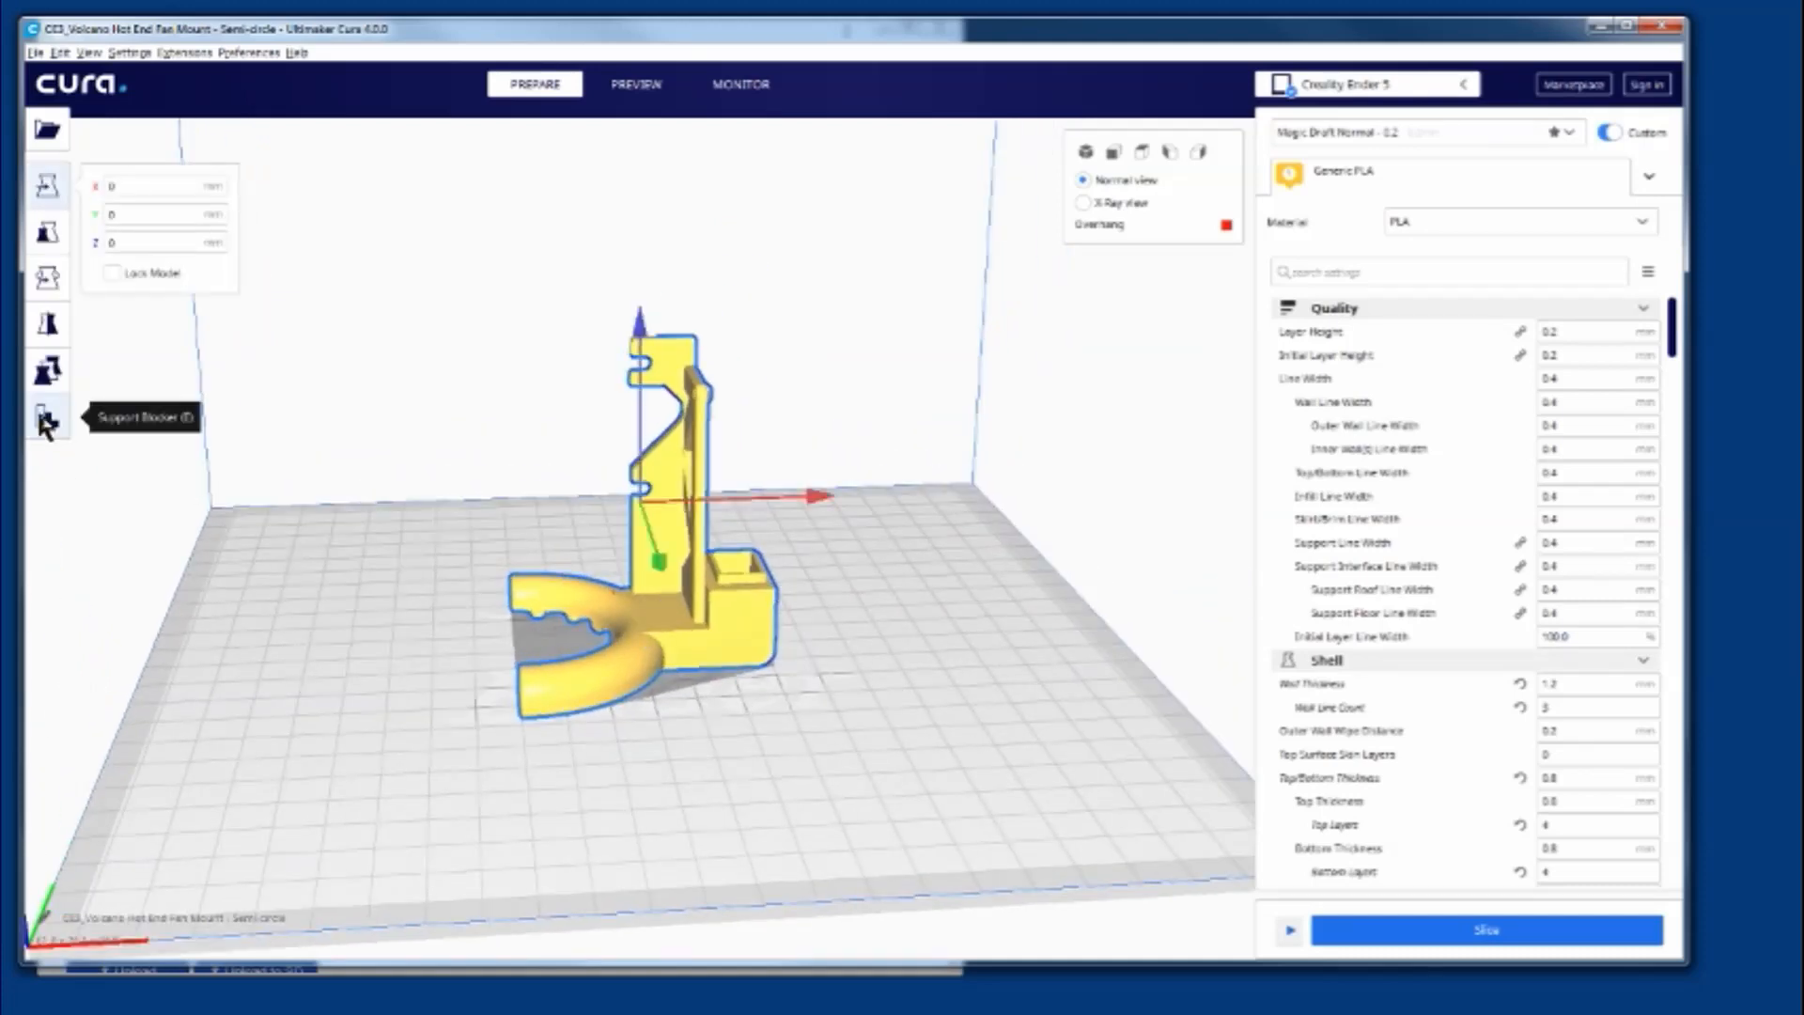
{"action": "left_click", "coordinate": [44, 420]}
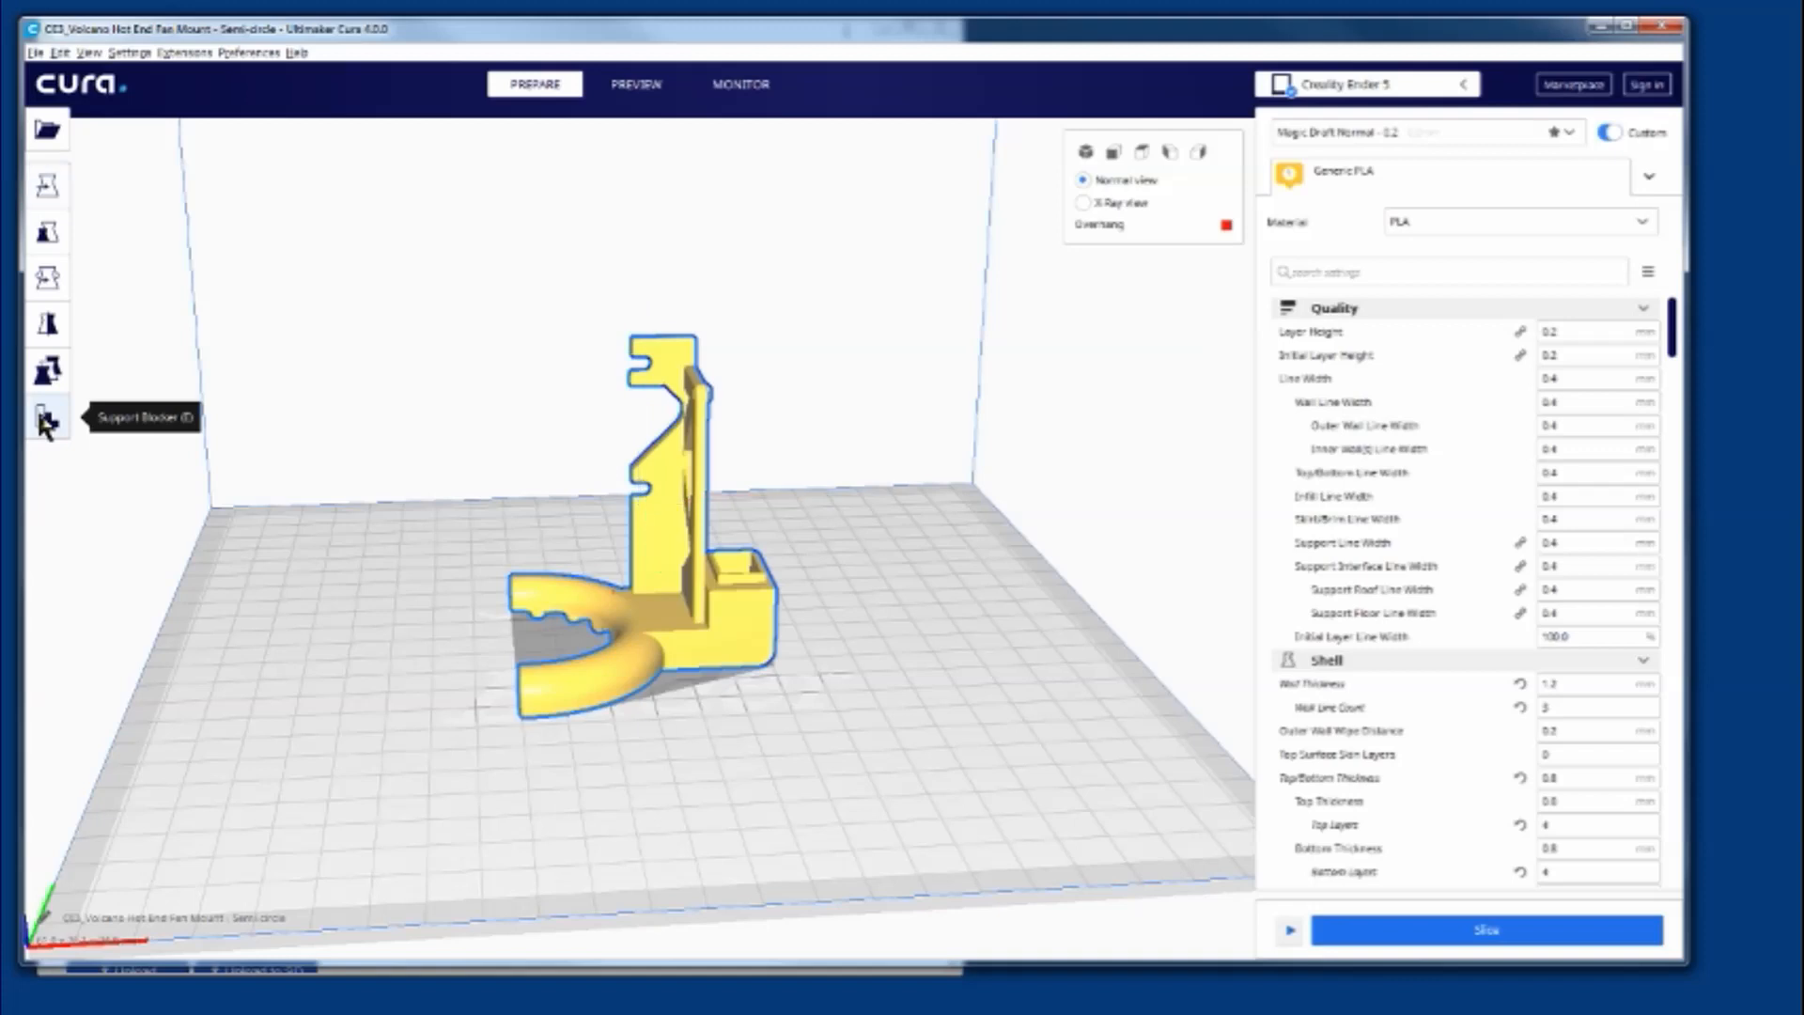
{"action": "left_click", "coordinate": [639, 607]}
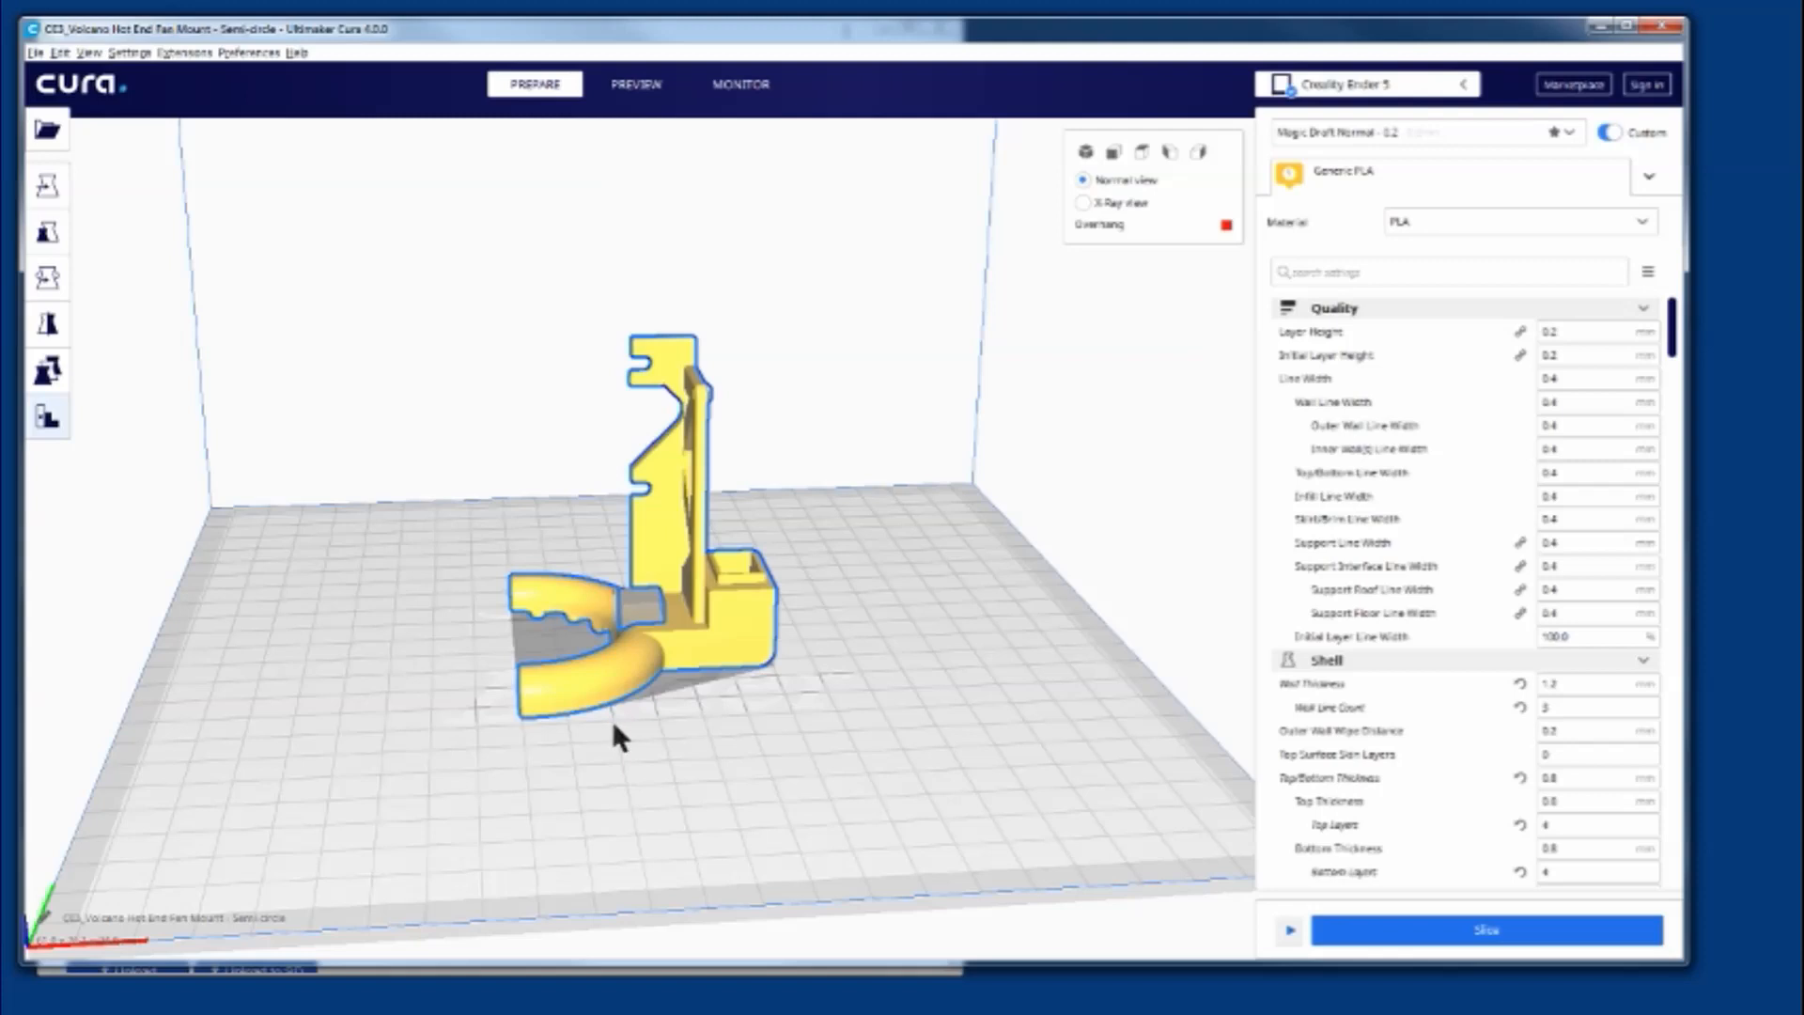
{"action": "left_click", "coordinate": [647, 730]}
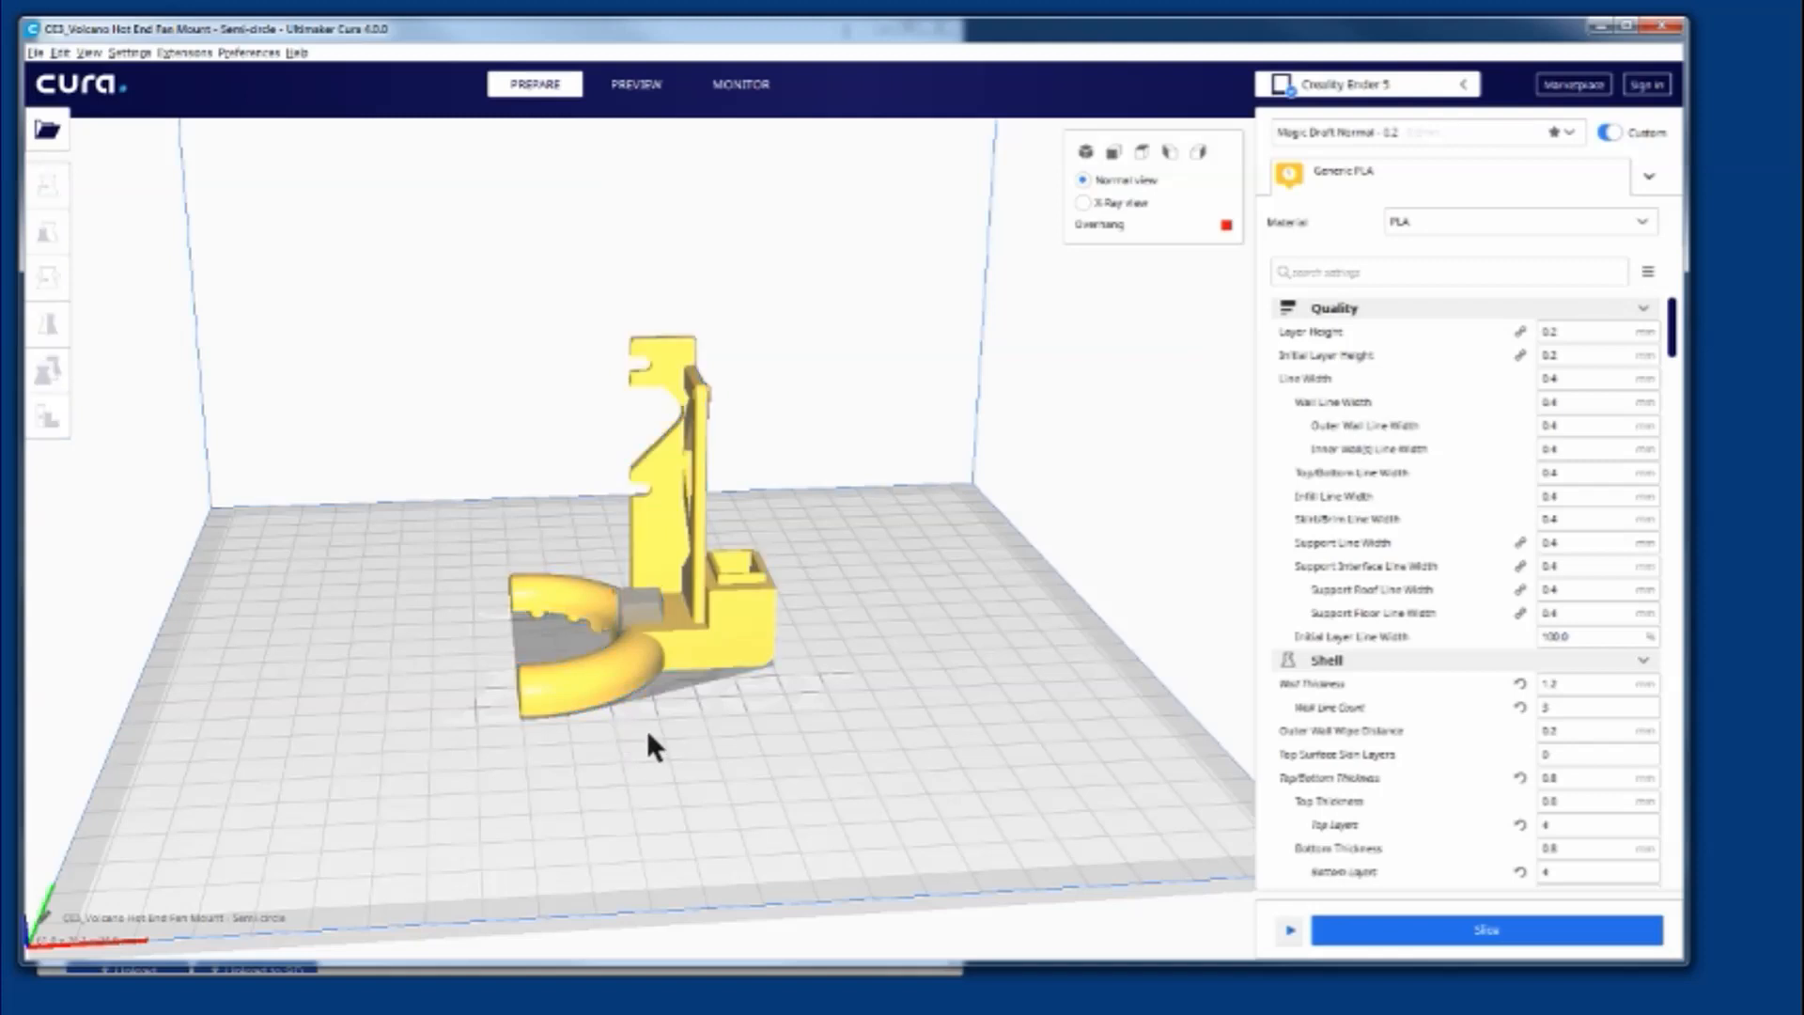
Scale the support blocker uniformly to about 70.4 mm on each side so that it surrounds the ring and base
{"action": "left_click", "coordinate": [640, 607]}
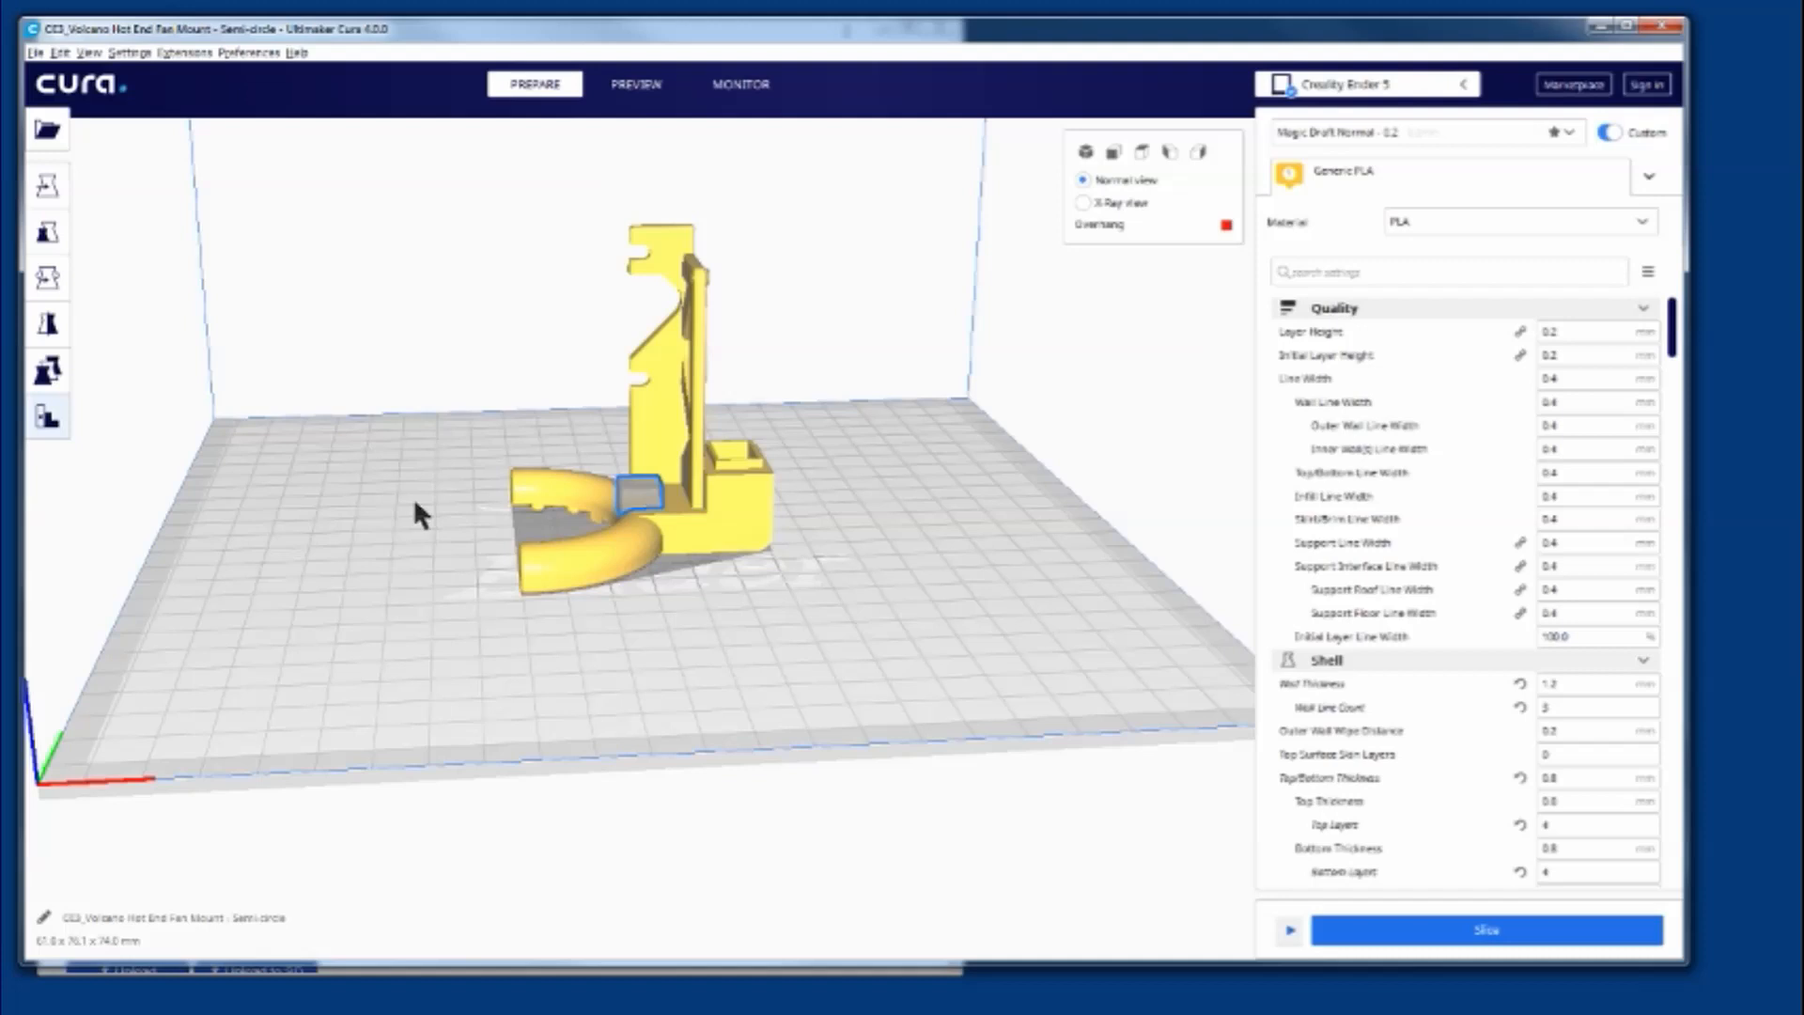
{"action": "left_click", "coordinate": [46, 234]}
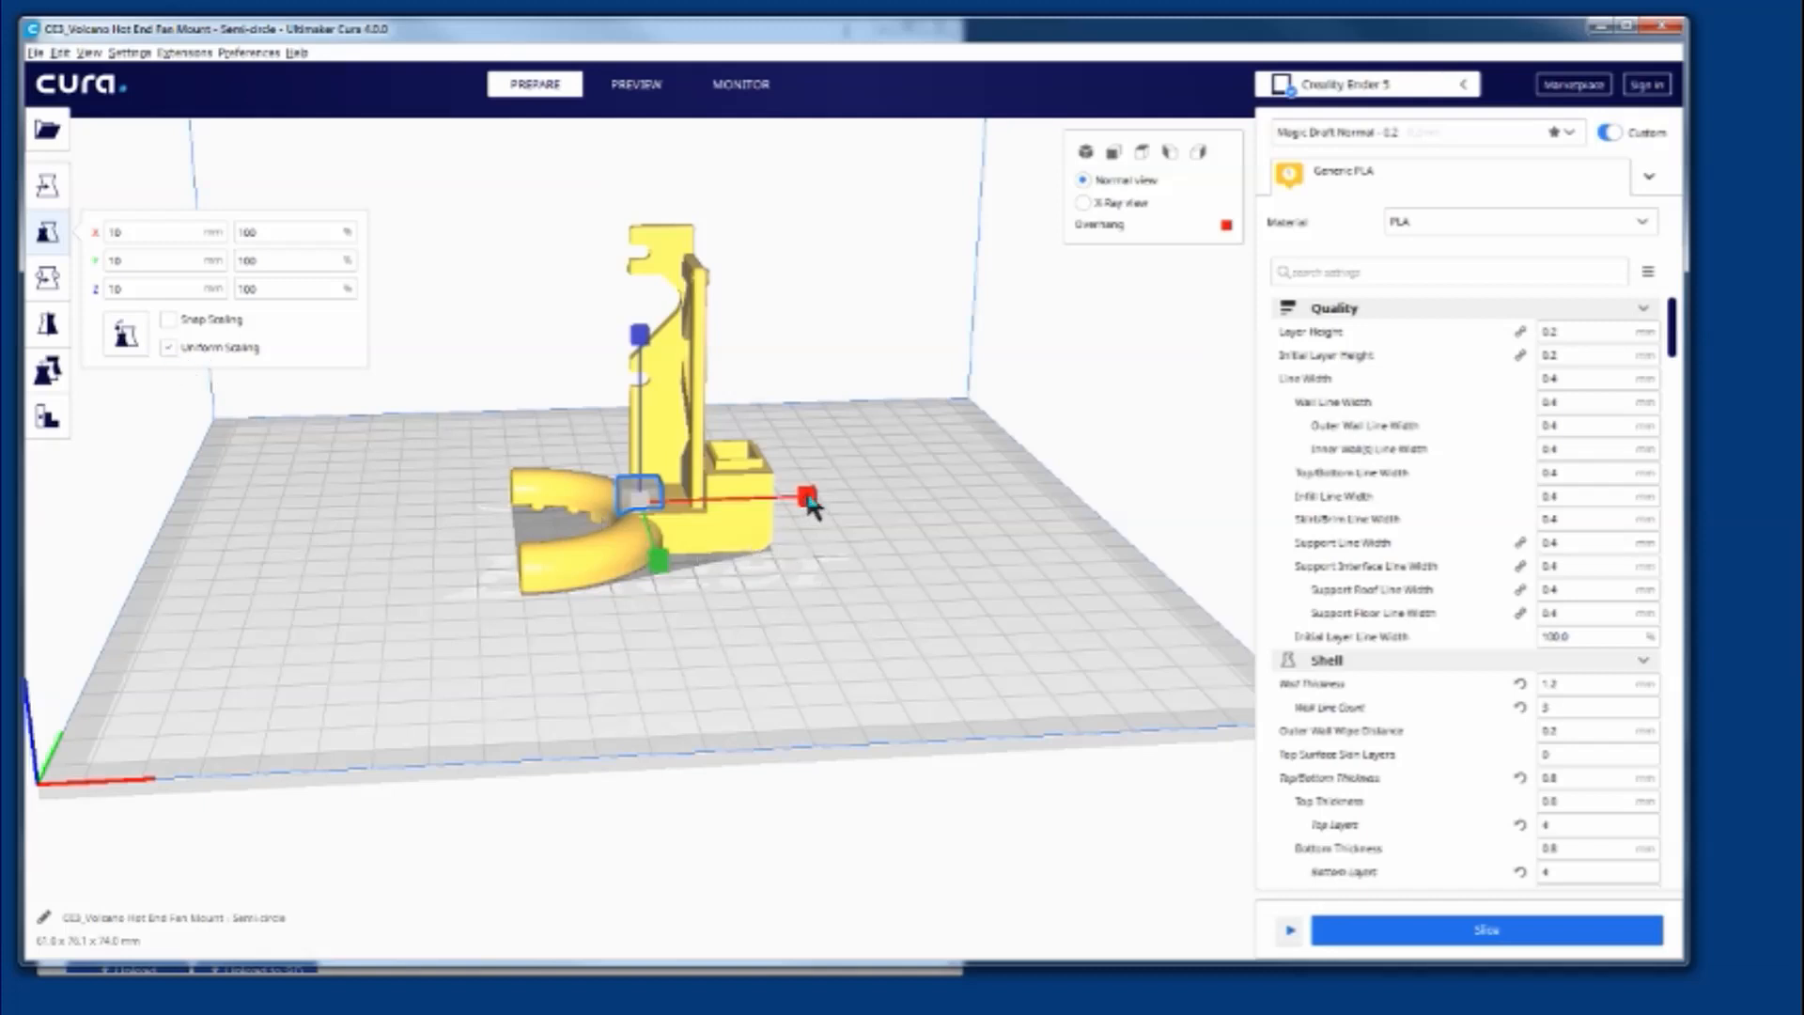
{"action": "left_click_drag", "start_coordinate": [810, 503], "coordinate": [1045, 511]}
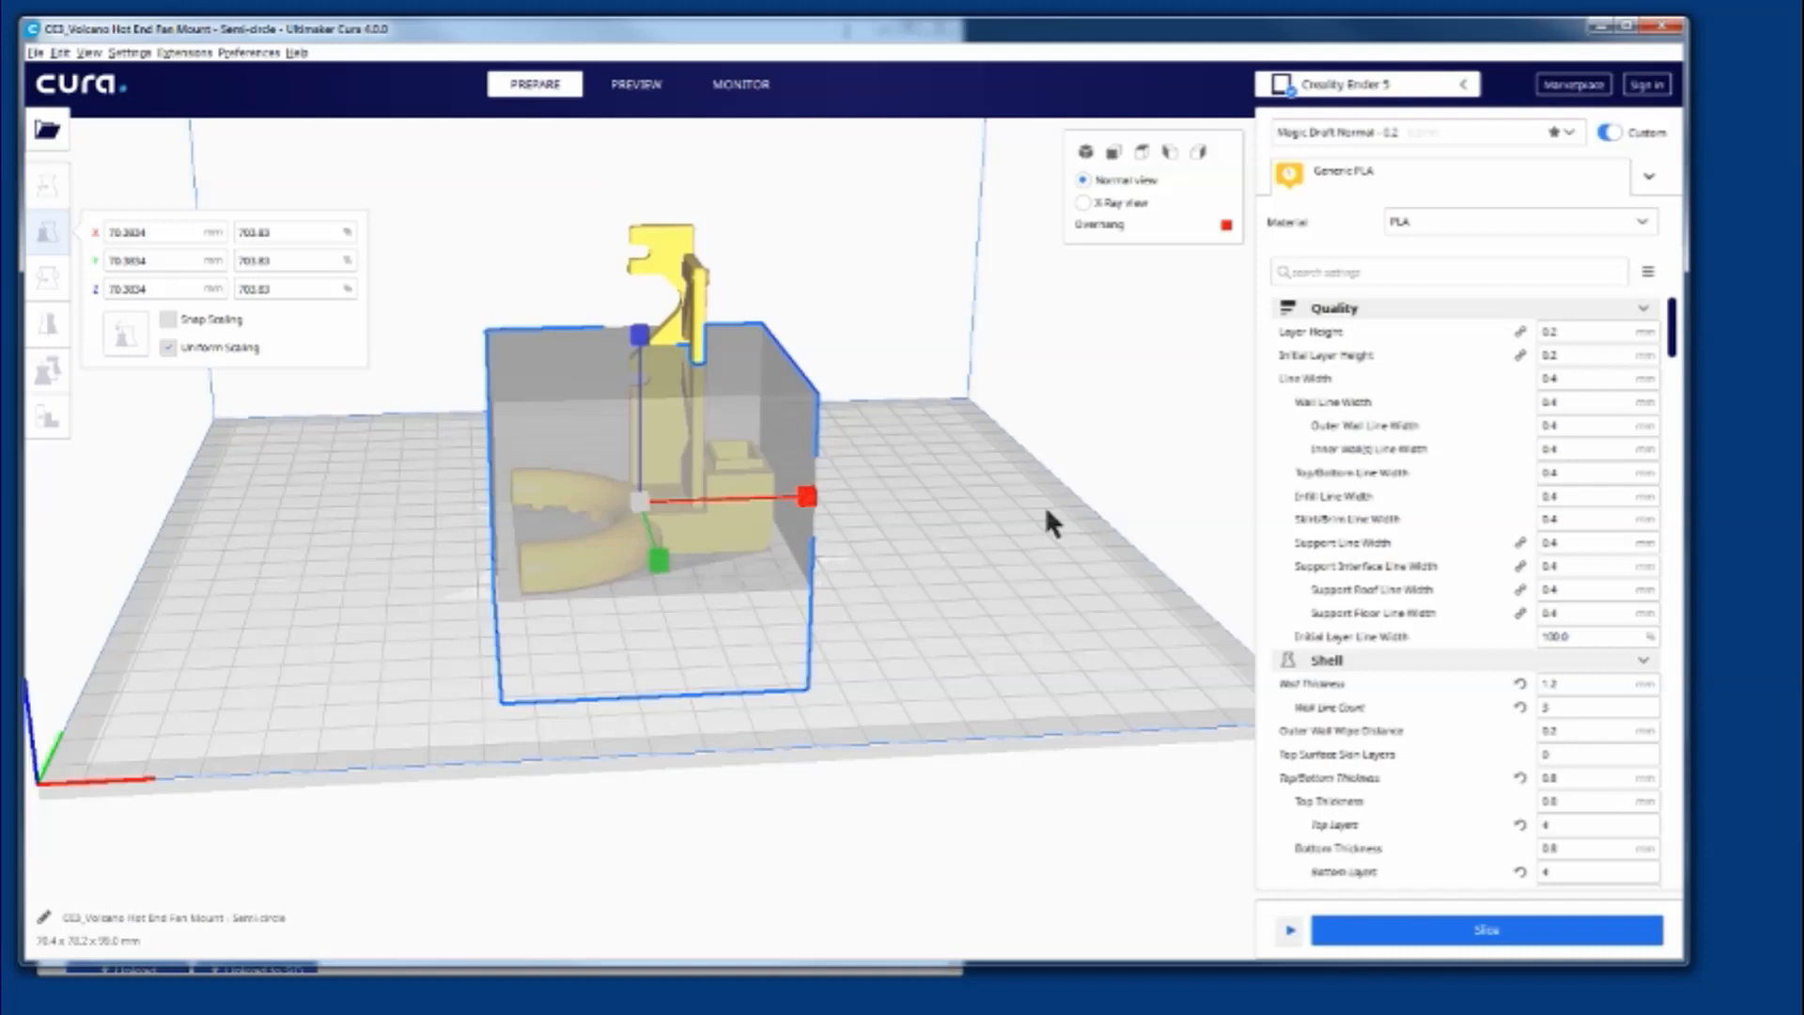
{"action": "left_click", "coordinate": [1046, 511]}
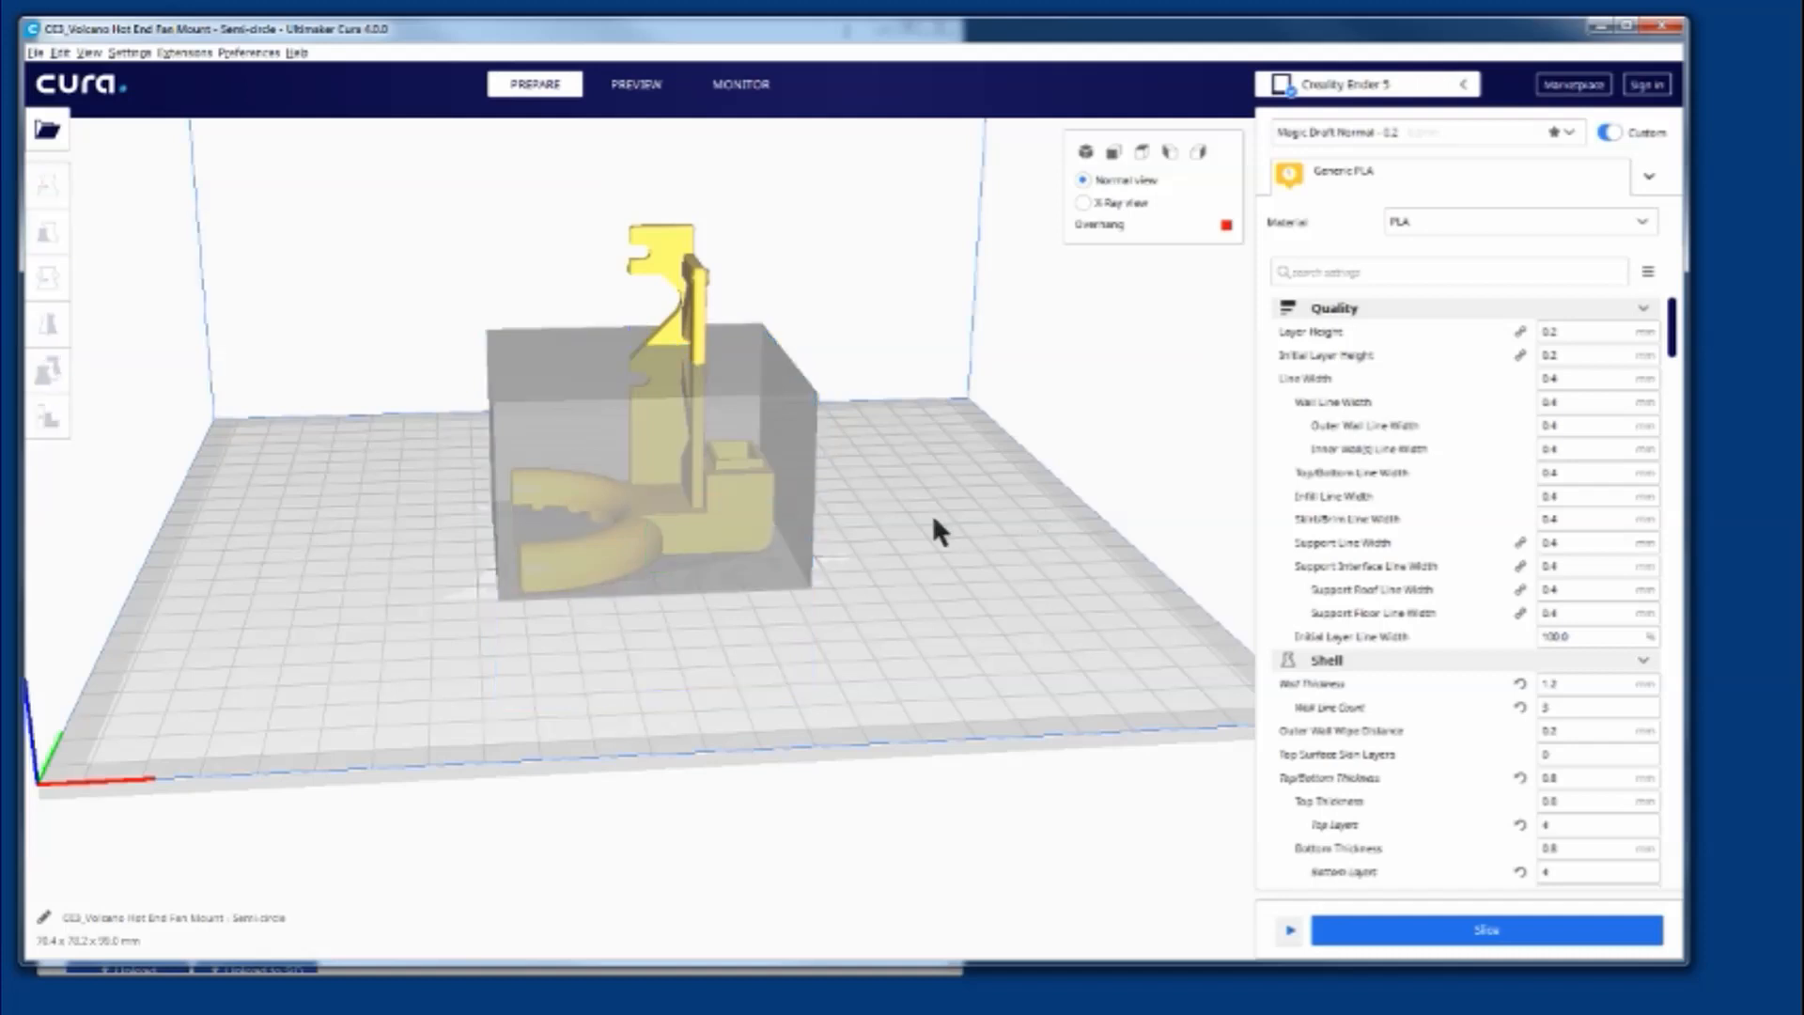
Raise the enlarged support blocker so that its underside sits about level with the build plate, at Z about -0.18 mm
{"action": "left_click", "coordinate": [719, 523]}
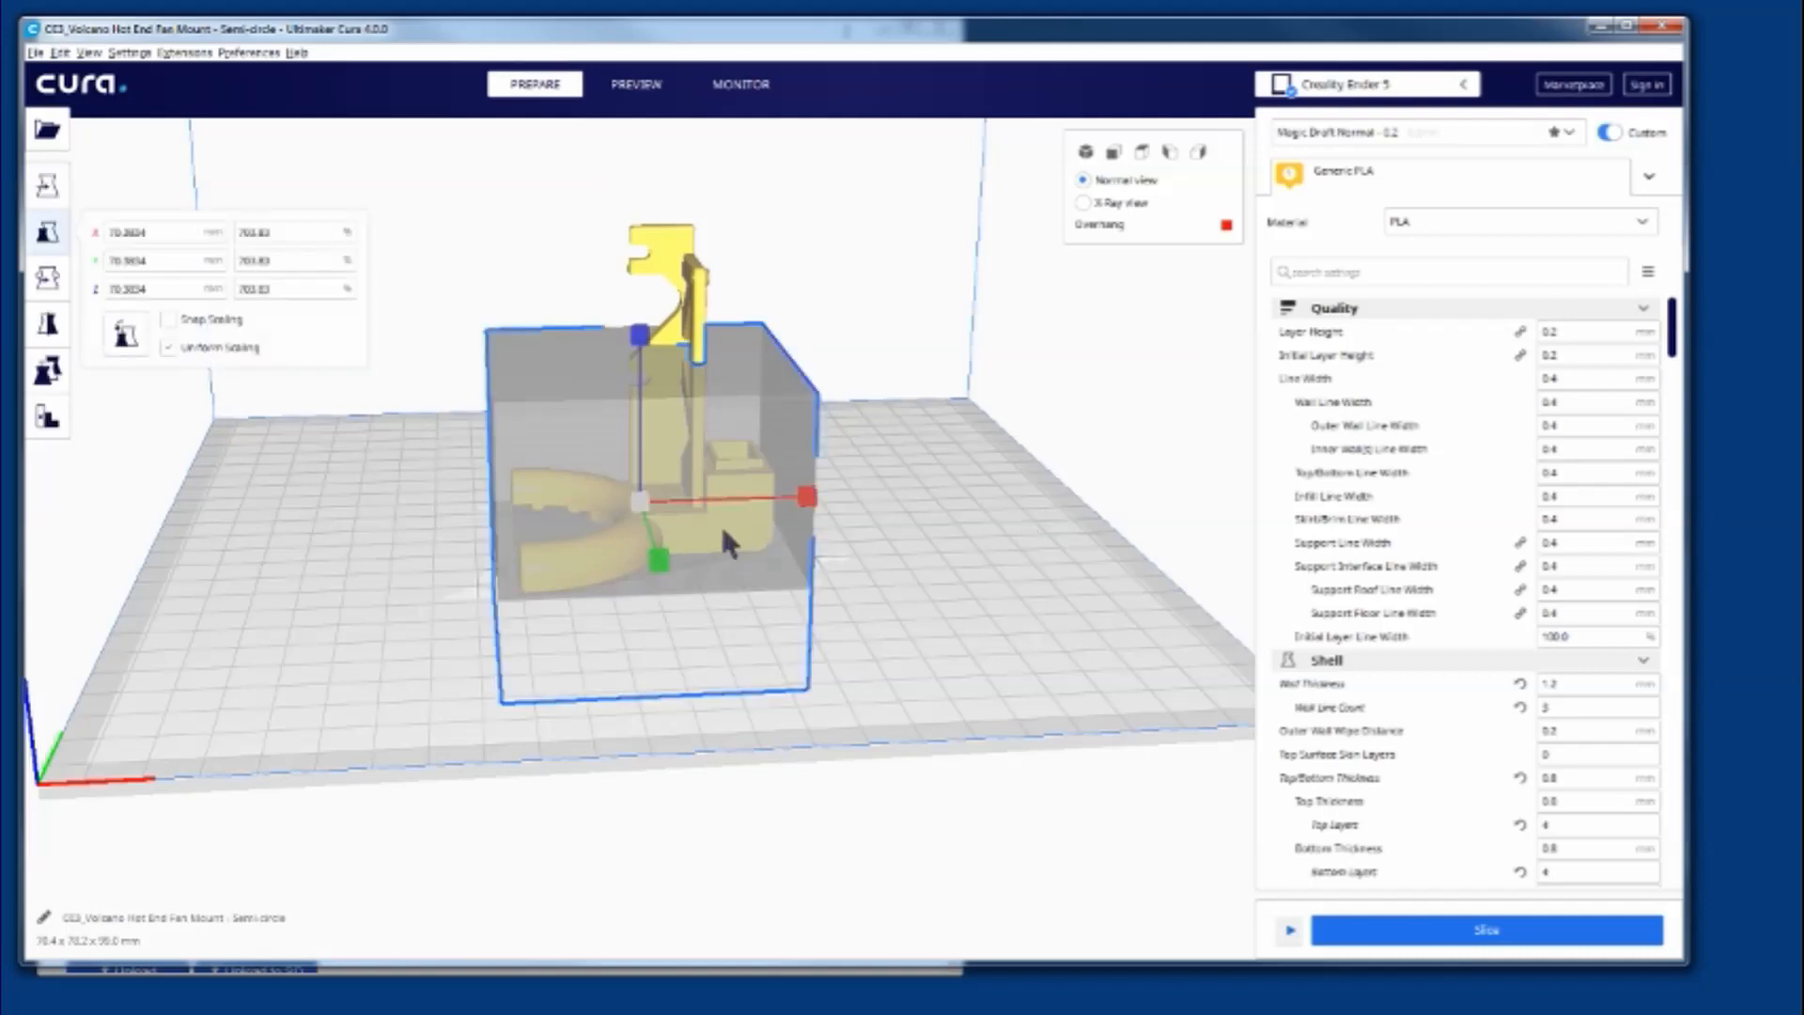
{"action": "left_click", "coordinate": [47, 185]}
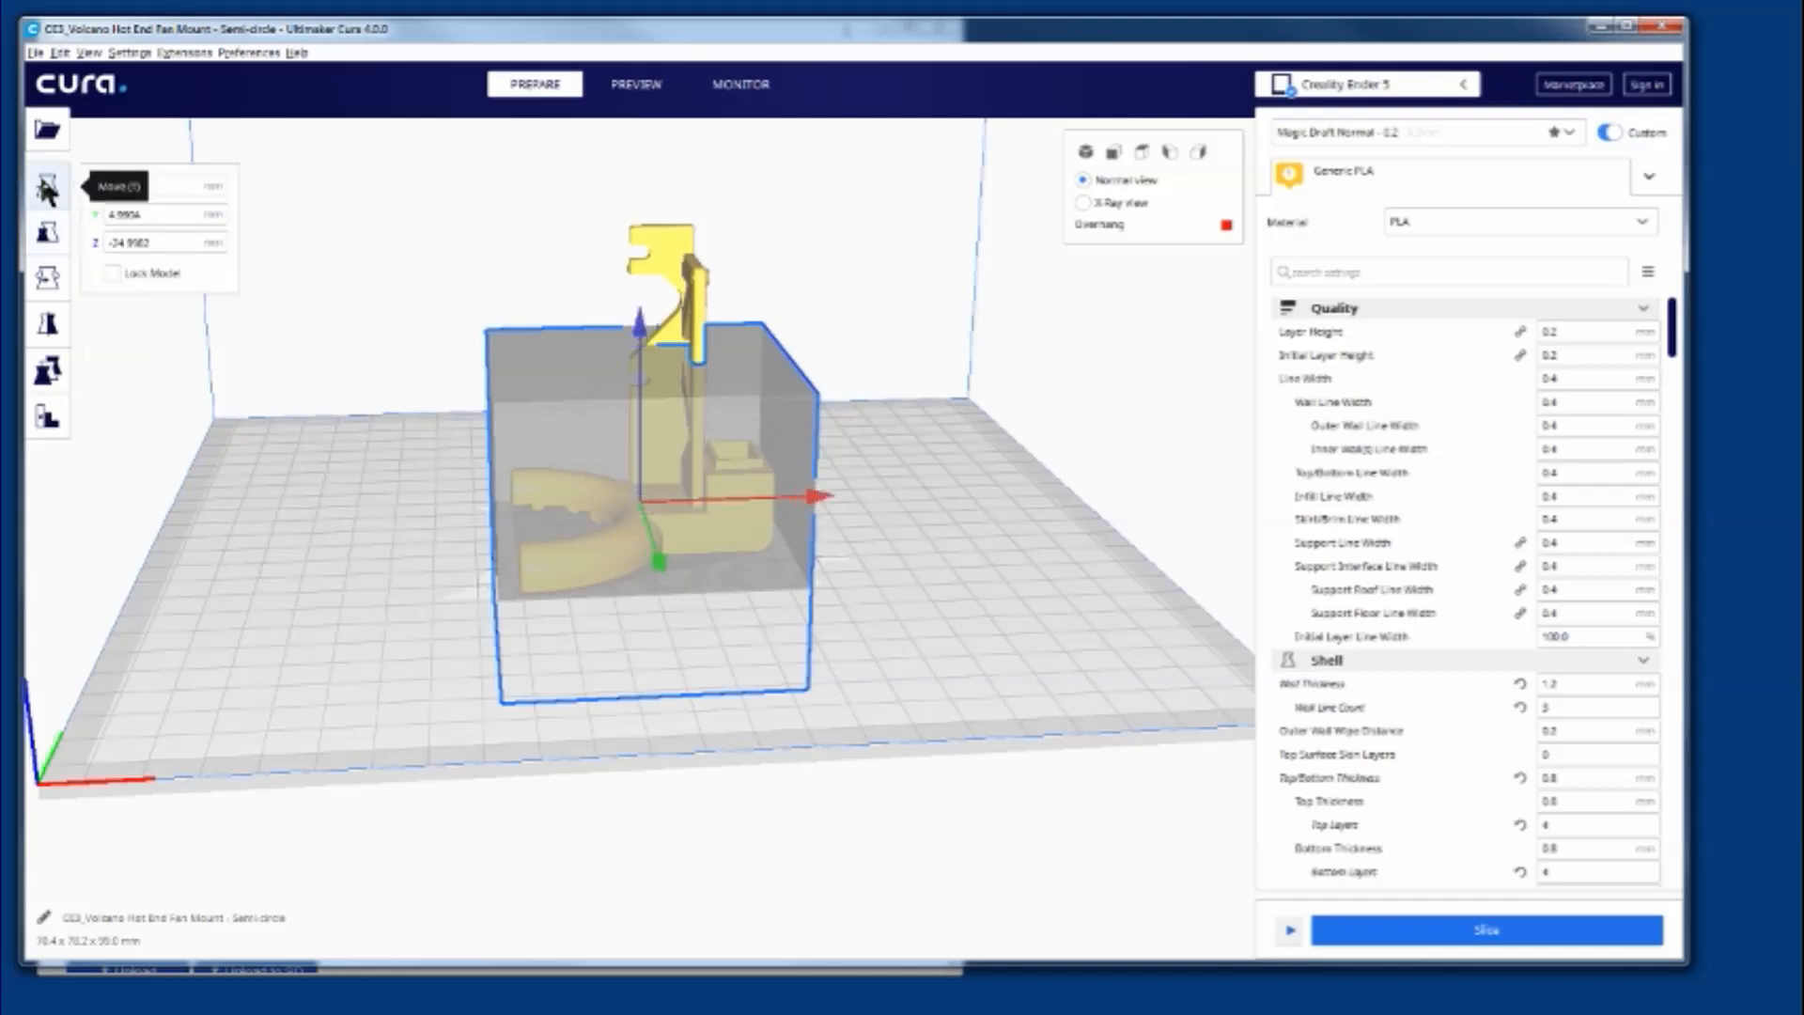
{"action": "left_click_drag", "start_coordinate": [644, 340], "coordinate": [646, 222]}
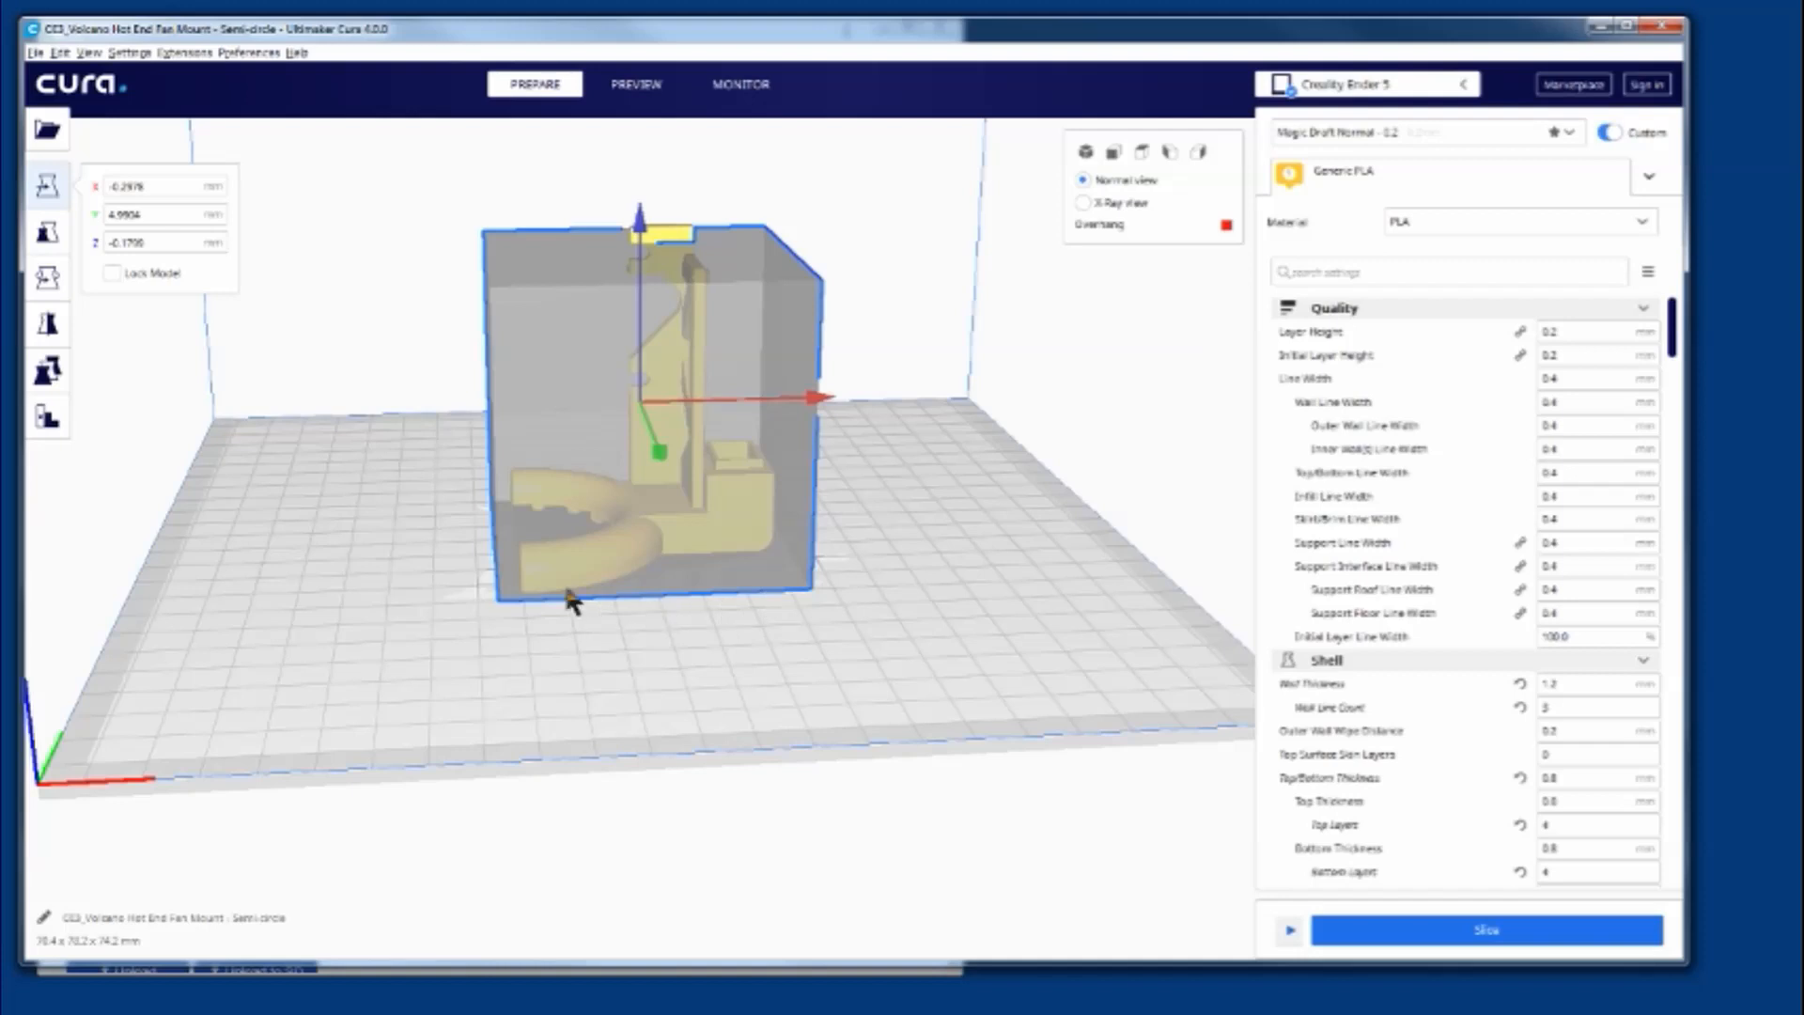
Turn off uniform scaling and resize the support blocker to about 37.1 mm in X, 104.4 mm in Y and 34.3 mm in Z
{"action": "left_click", "coordinate": [49, 231]}
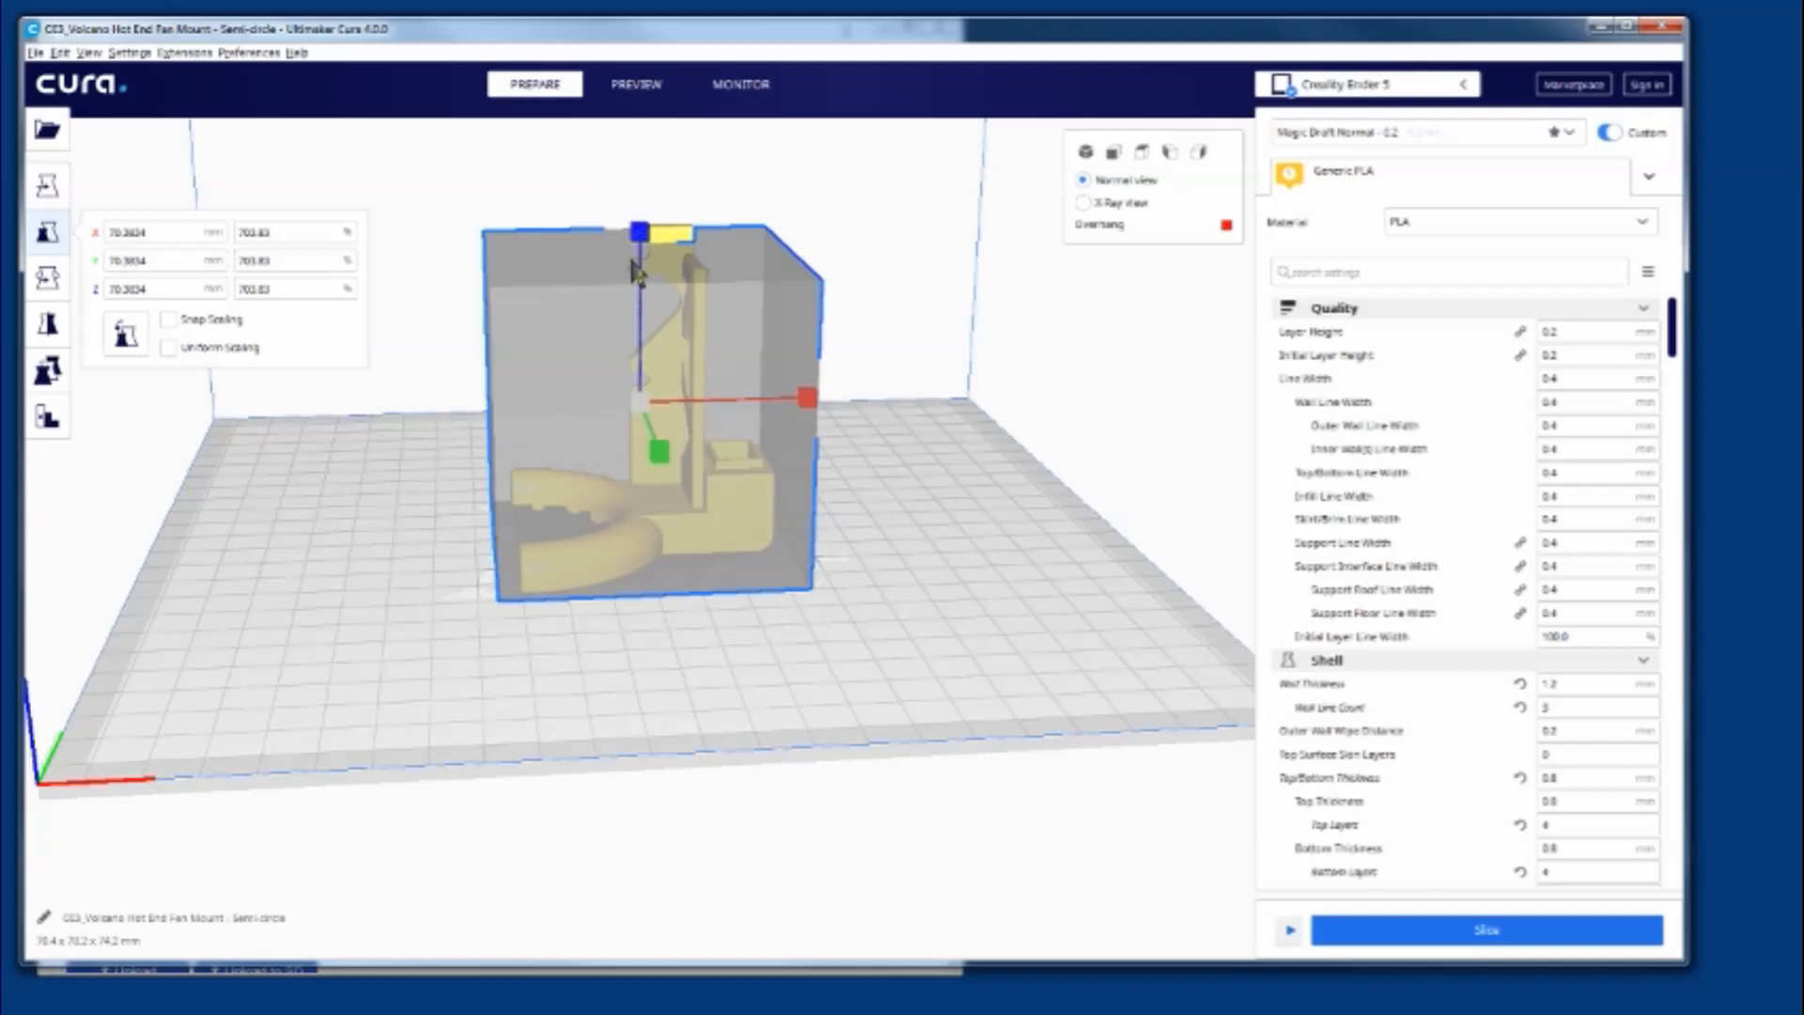
{"action": "left_click_drag", "start_coordinate": [646, 242], "coordinate": [617, 404]}
{"action": "left_click_drag", "start_coordinate": [810, 402], "coordinate": [645, 509]}
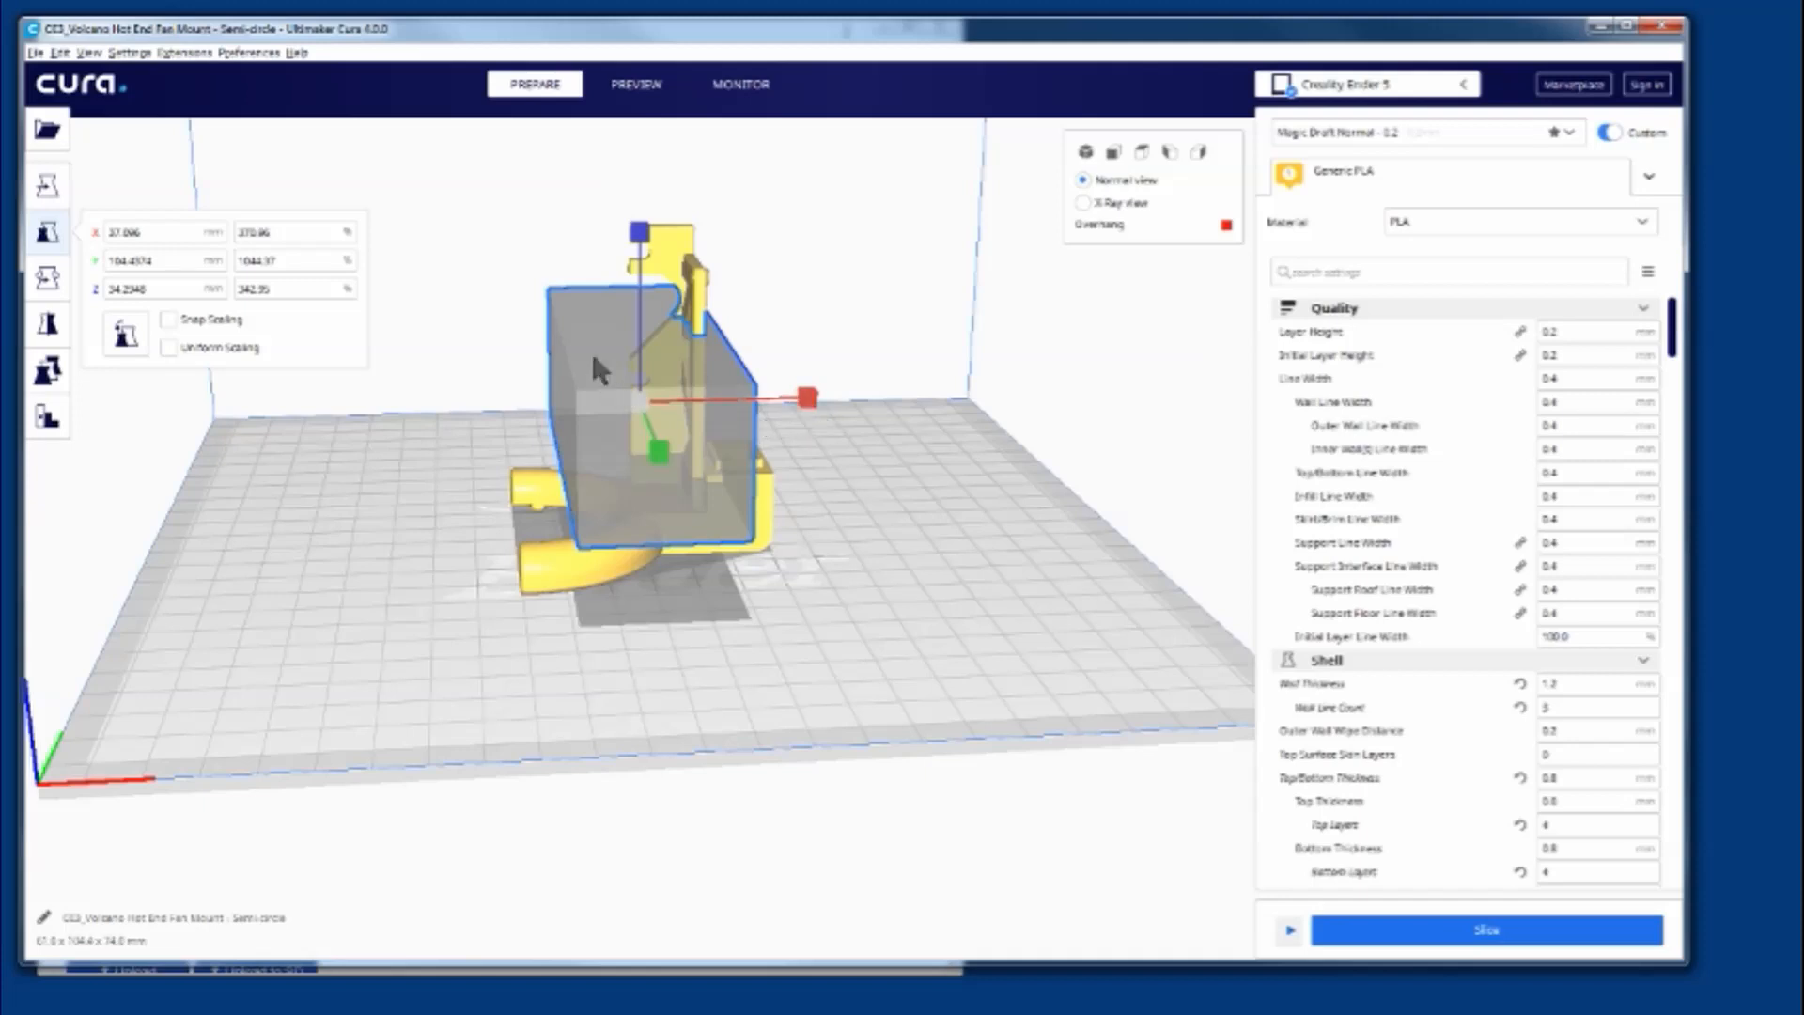
Move the support blocker over the semicircular ring, to about X -26.8 mm and Z -0.68 mm
{"action": "left_click", "coordinate": [48, 187]}
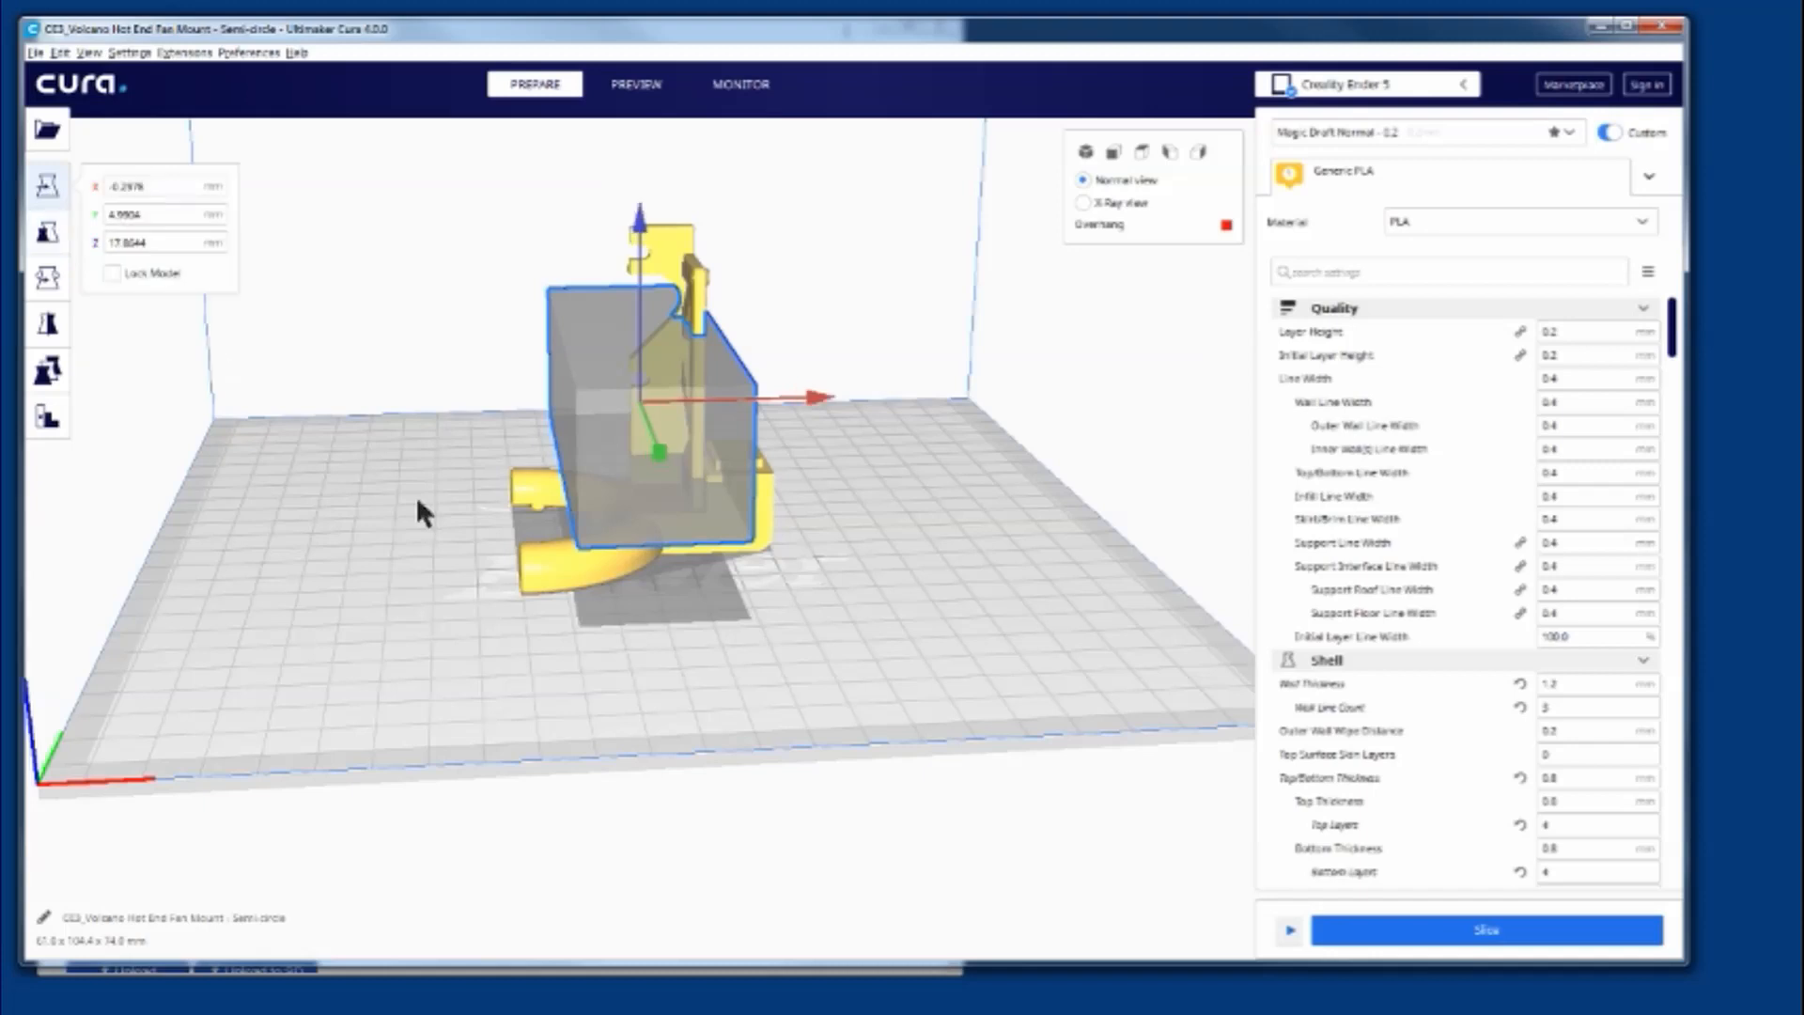
{"action": "left_click_drag", "start_coordinate": [823, 397], "coordinate": [714, 404]}
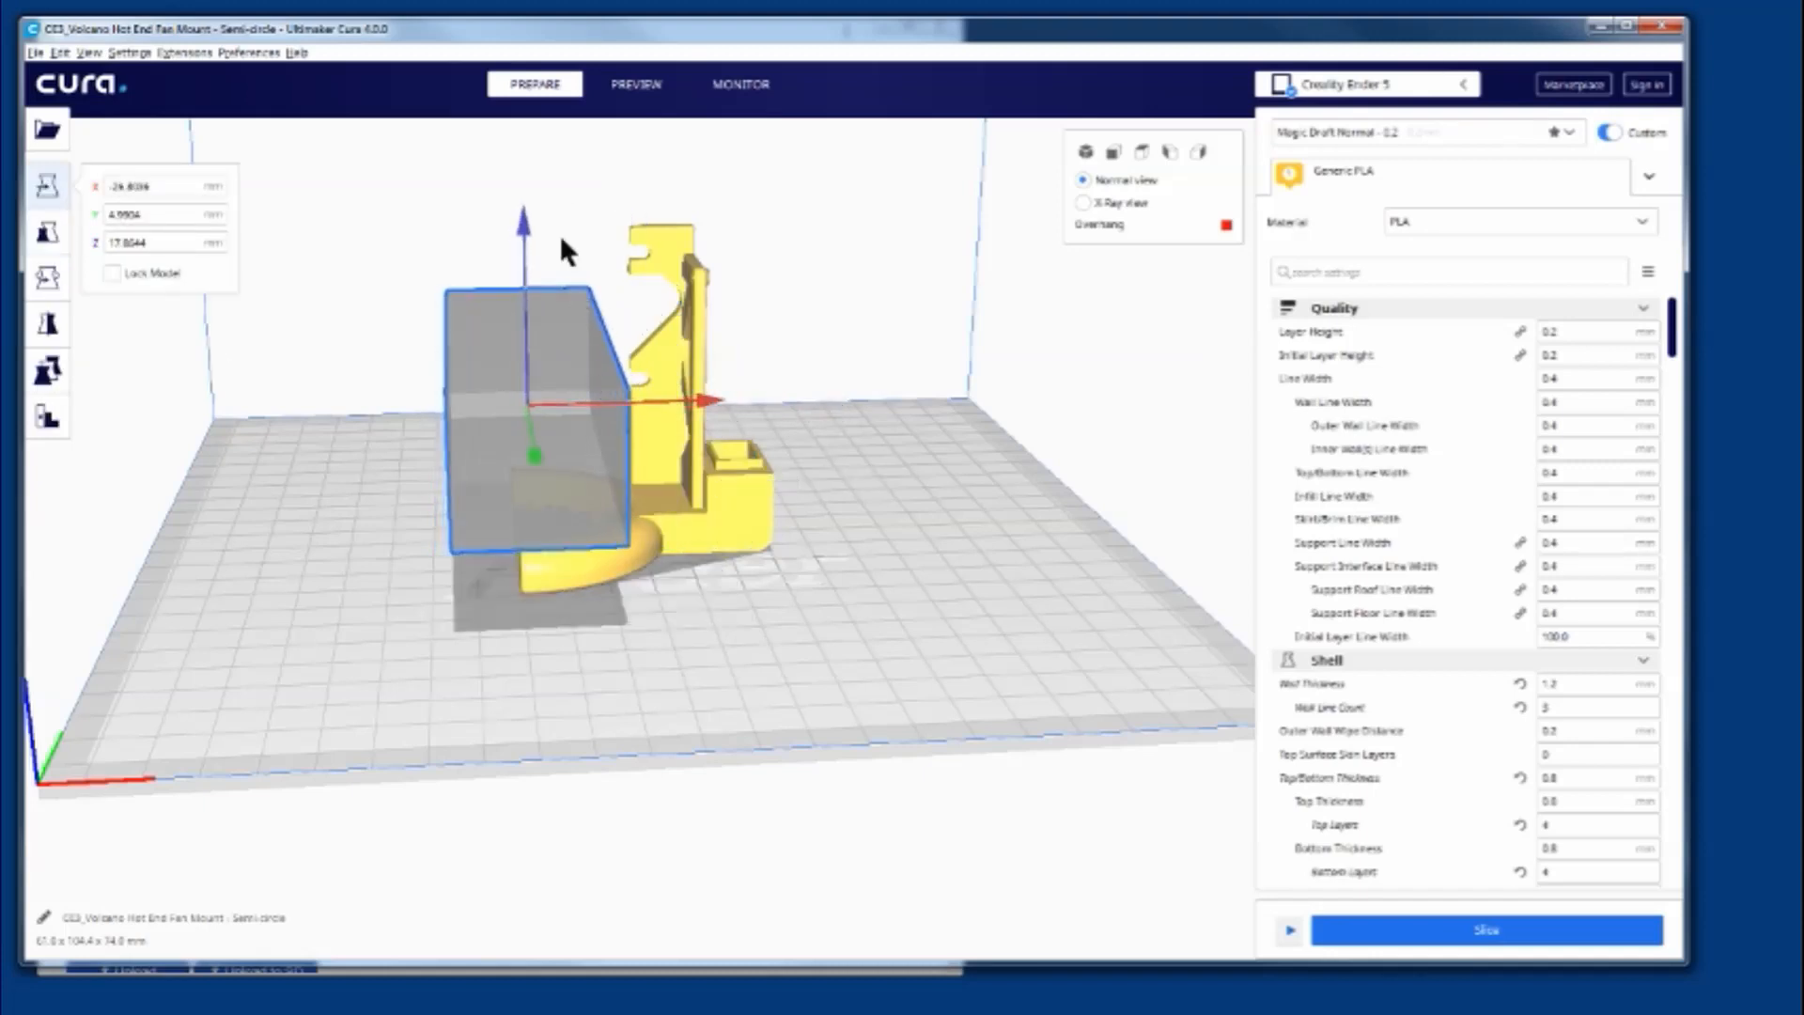
{"action": "left_click_drag", "start_coordinate": [528, 231], "coordinate": [553, 310]}
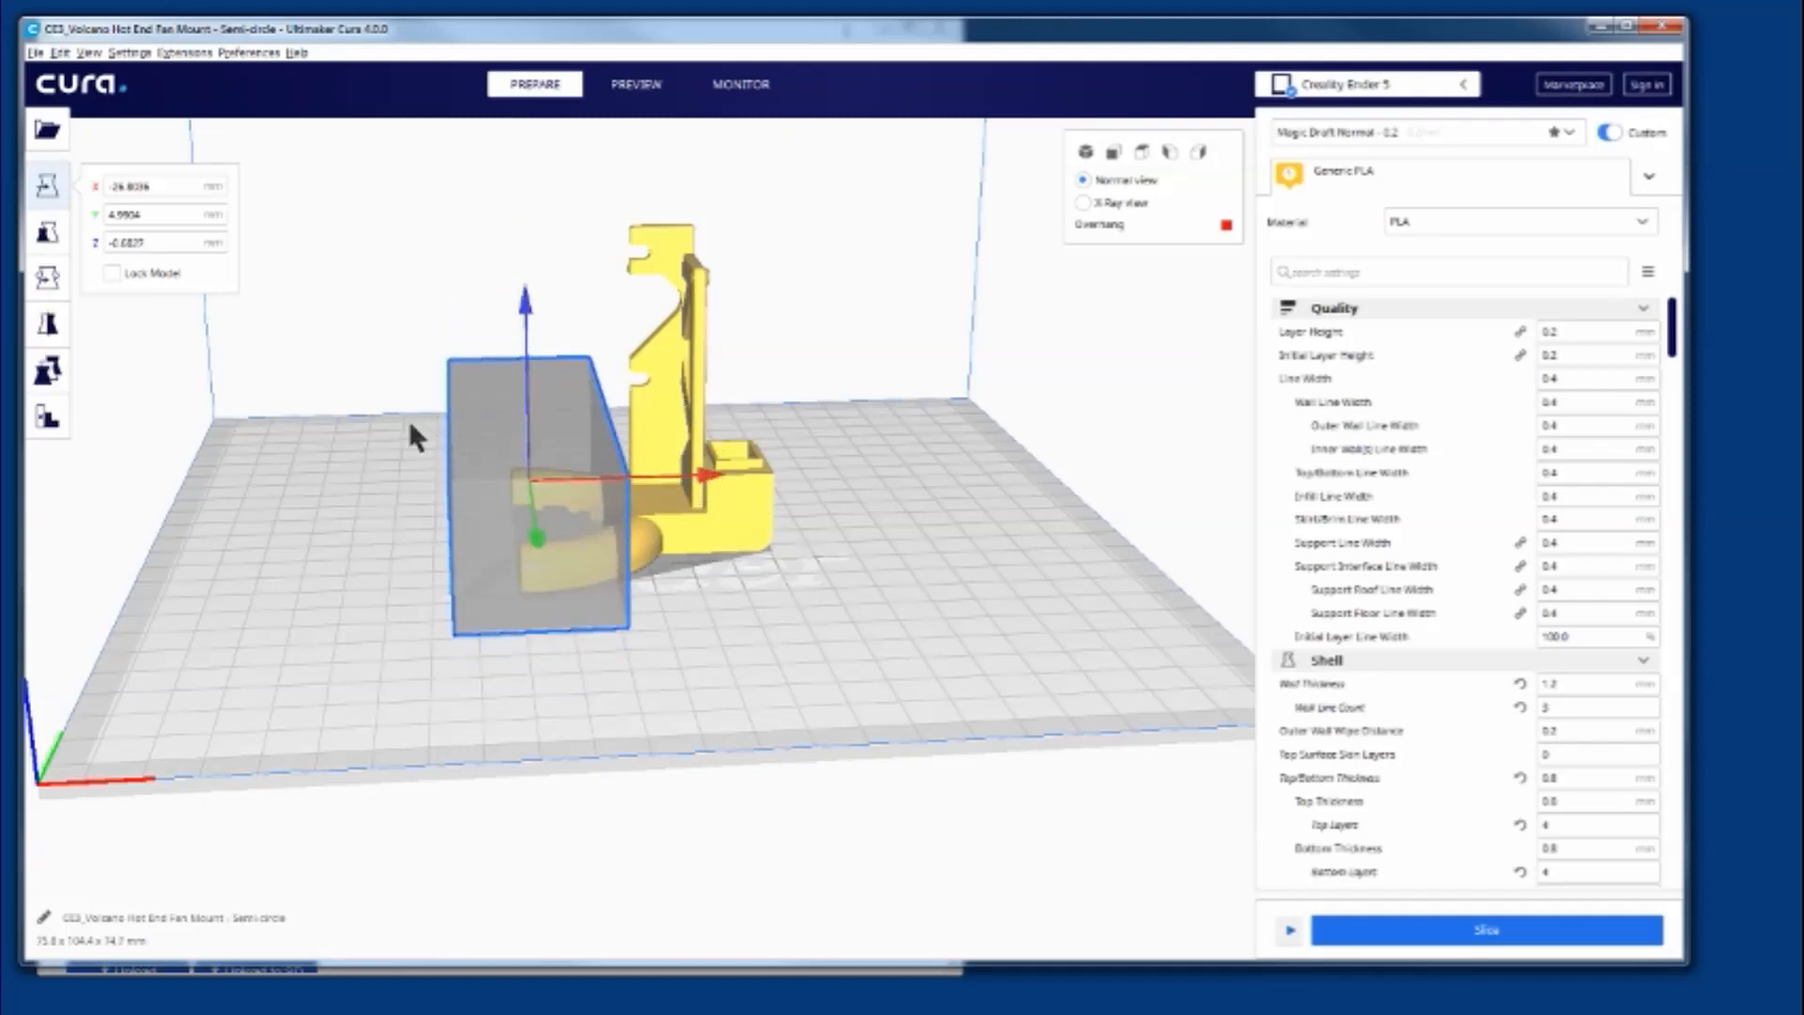
Widen the support blocker to about 57.4 mm in X and shift it toward the bracket, to about X -21.0 mm
{"action": "left_click", "coordinate": [49, 233]}
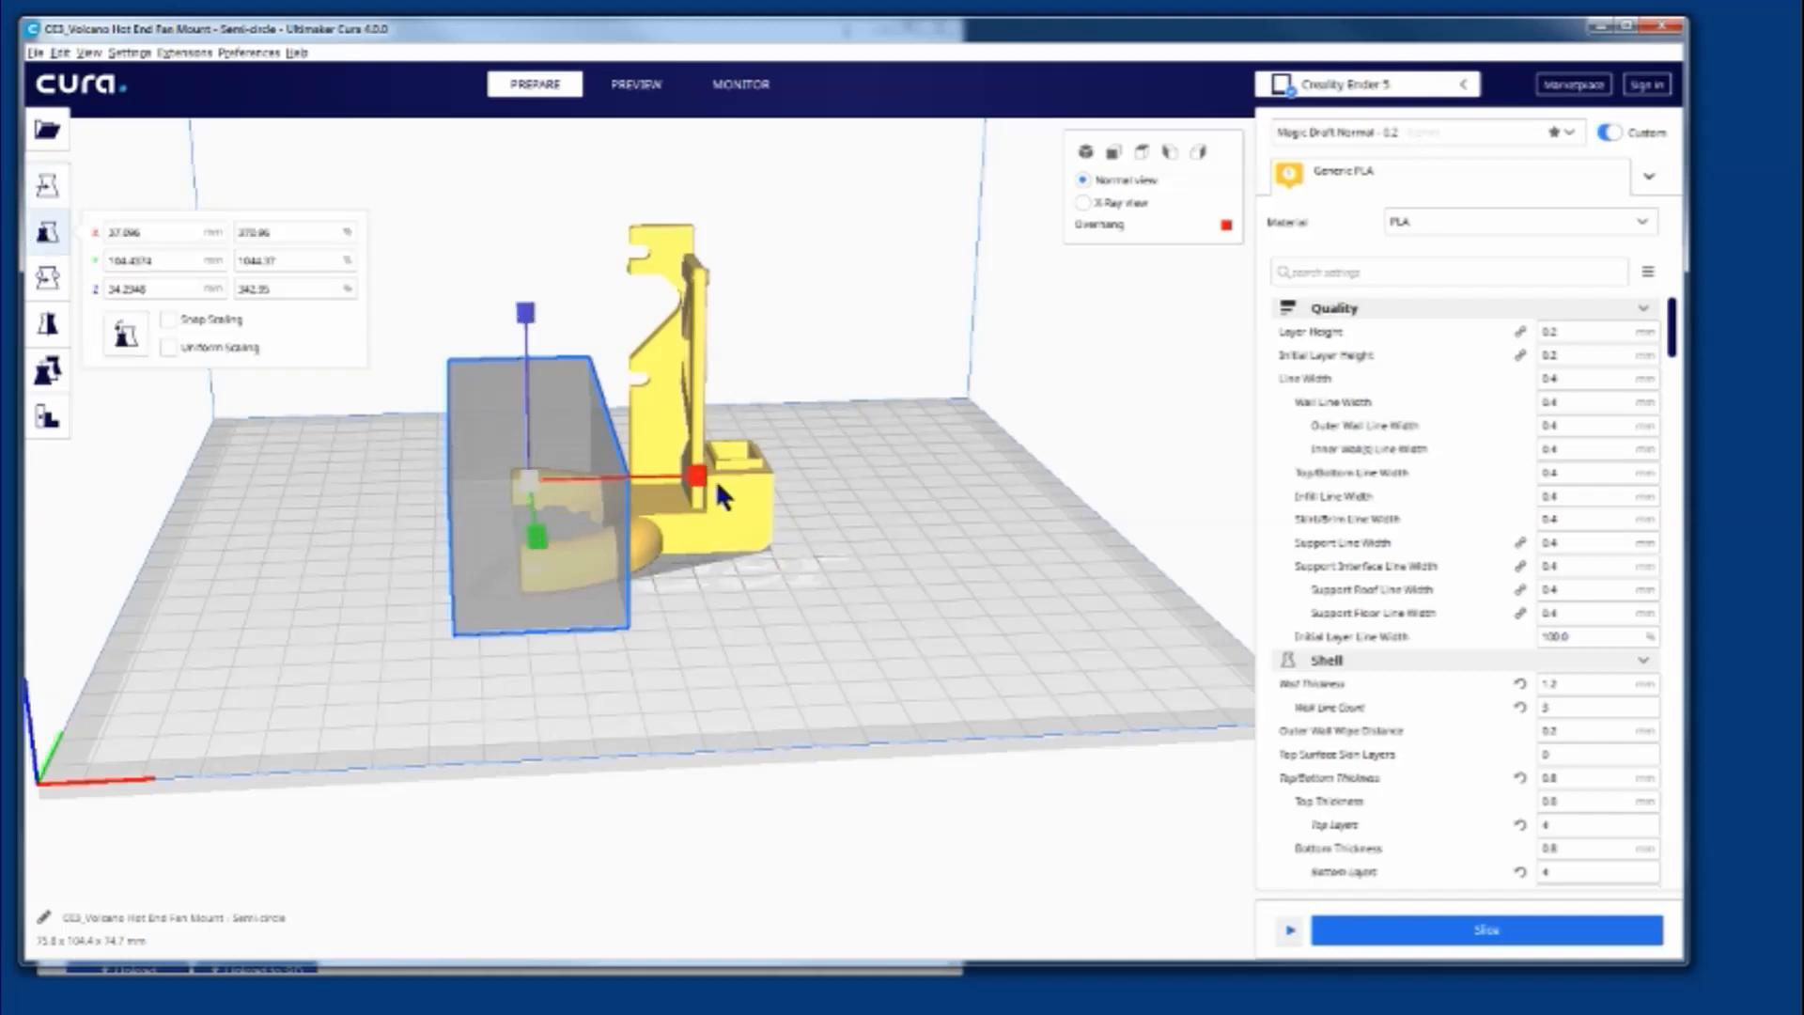
{"action": "left_click_drag", "start_coordinate": [701, 477], "coordinate": [766, 507]}
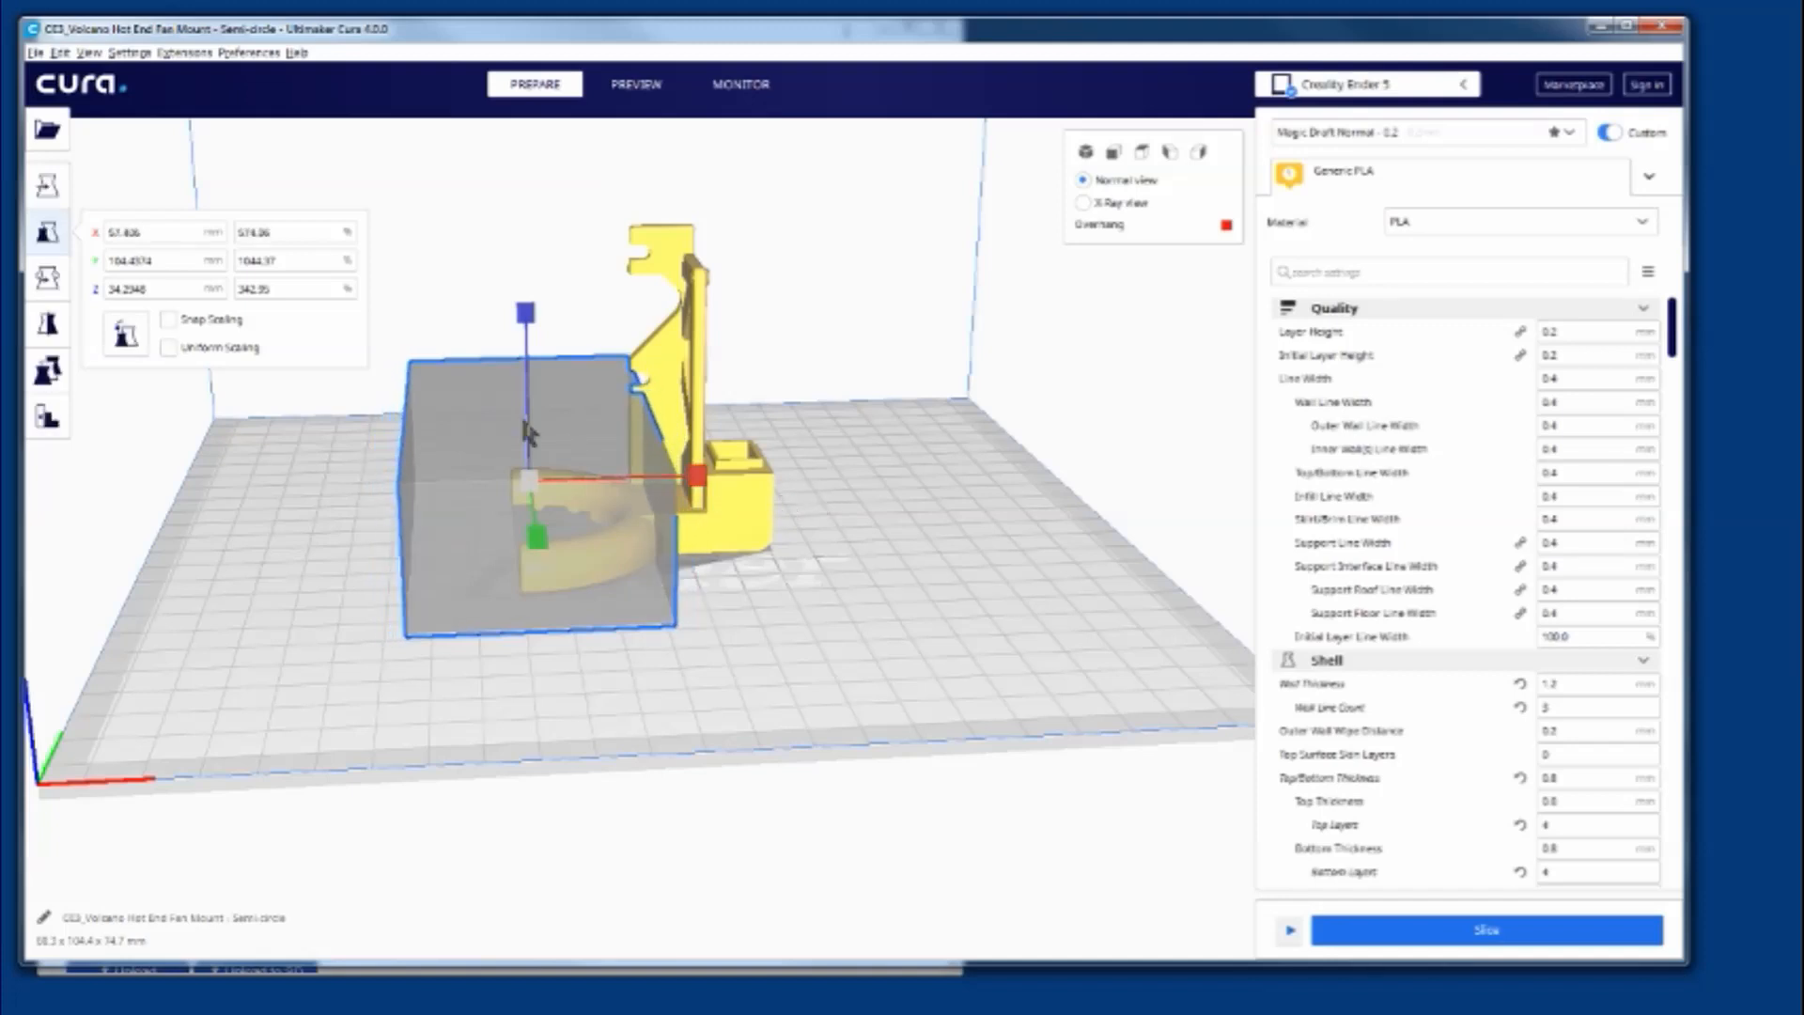
{"action": "left_click", "coordinate": [47, 185]}
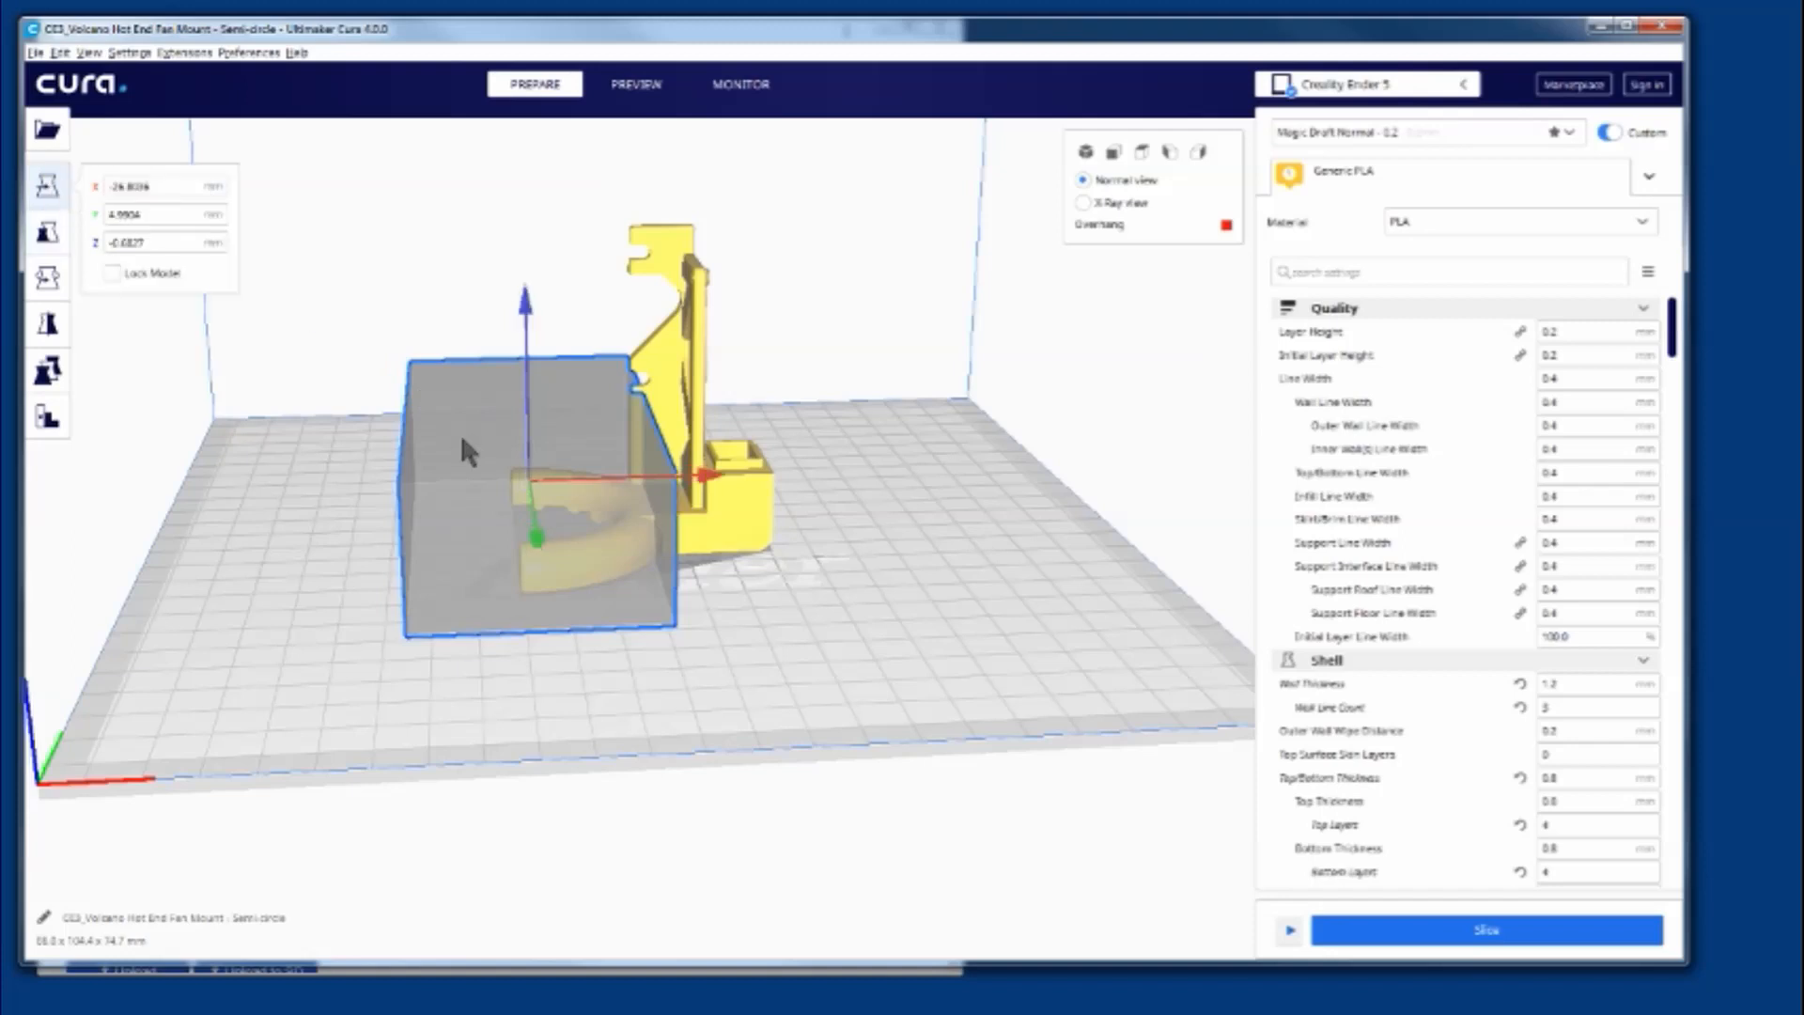
{"action": "left_click_drag", "start_coordinate": [711, 481], "coordinate": [738, 492]}
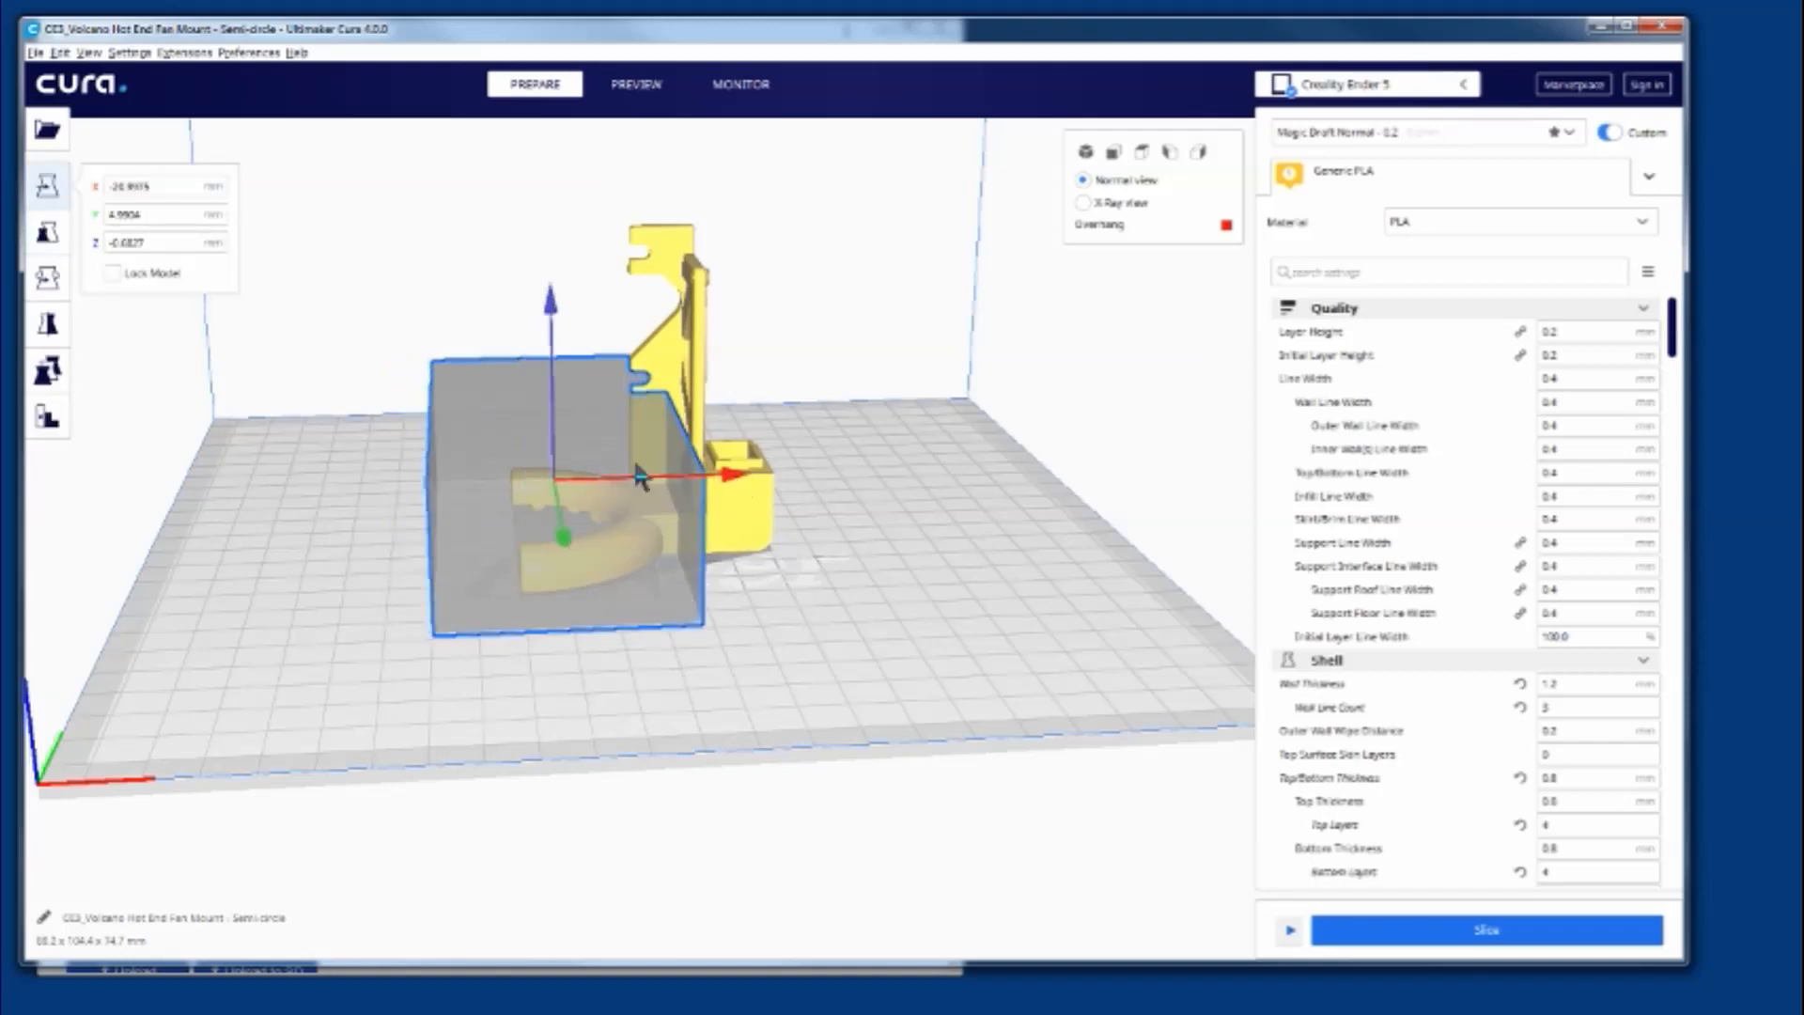
Shrink the support blocker to about 44.7 mm in X and 15.9 mm in Z
{"action": "left_click", "coordinate": [54, 235]}
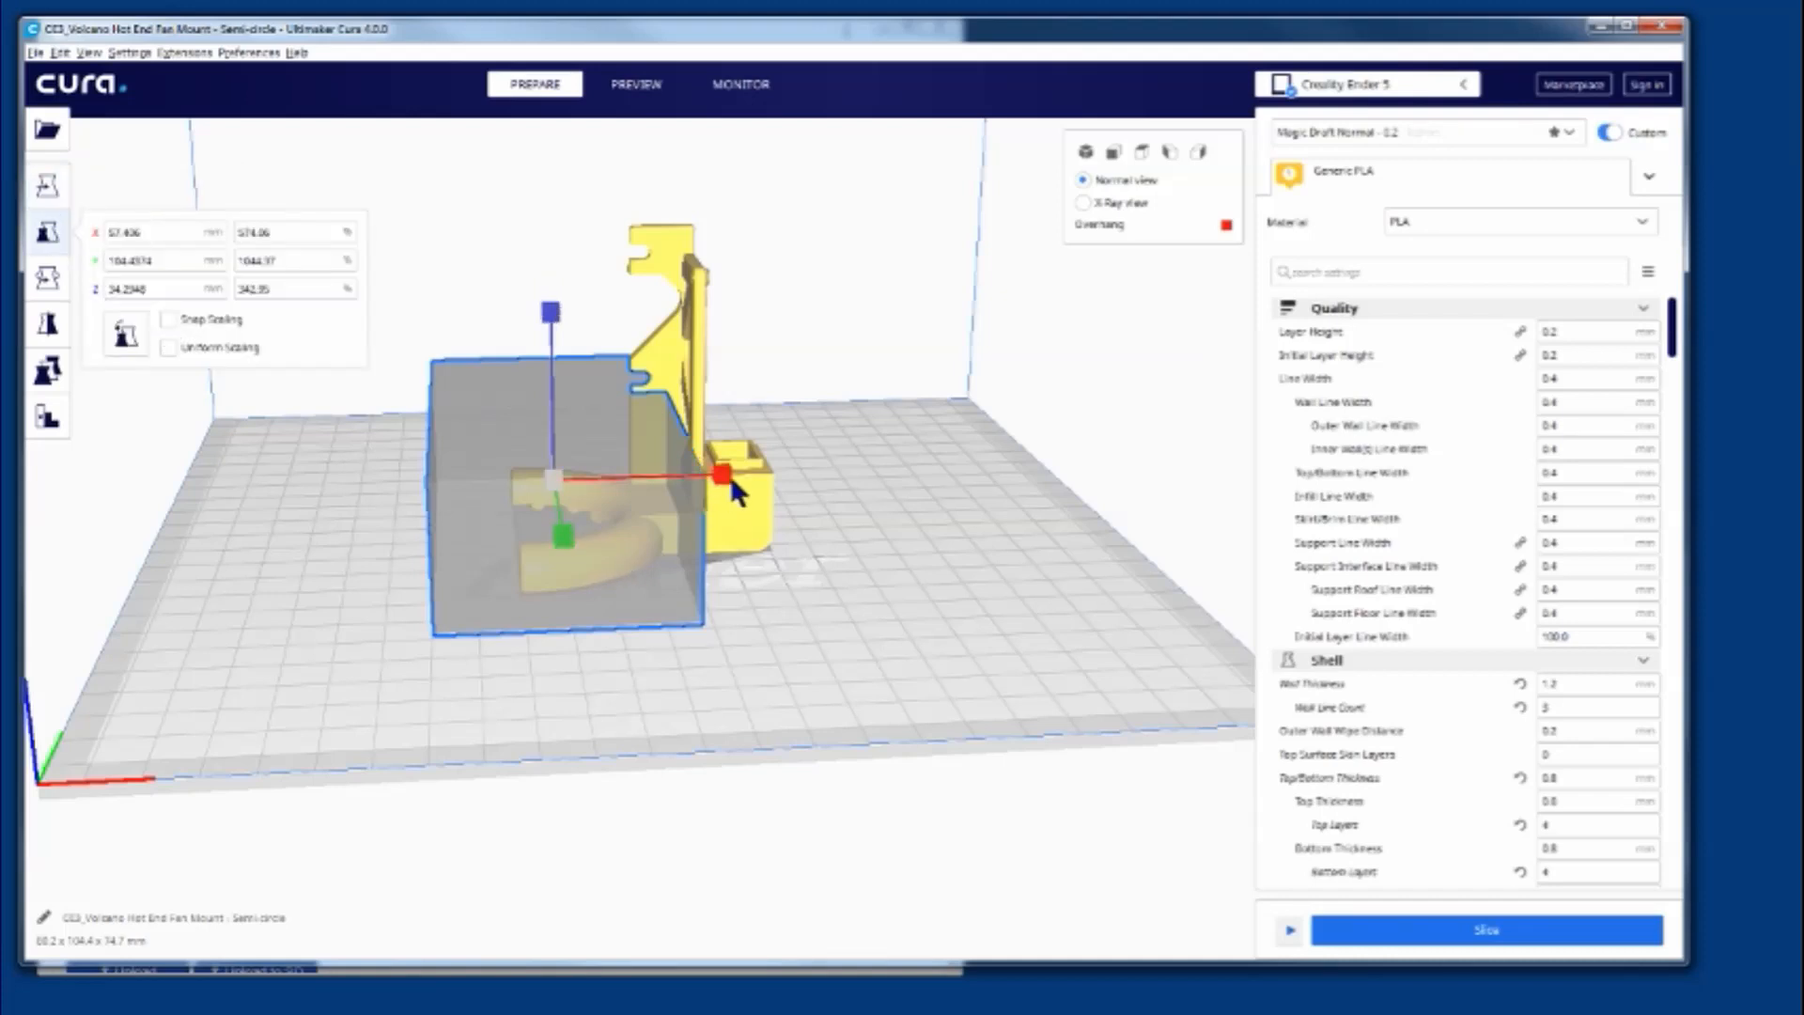
{"action": "left_click_drag", "start_coordinate": [730, 475], "coordinate": [670, 482]}
{"action": "left_click_drag", "start_coordinate": [552, 329], "coordinate": [560, 391]}
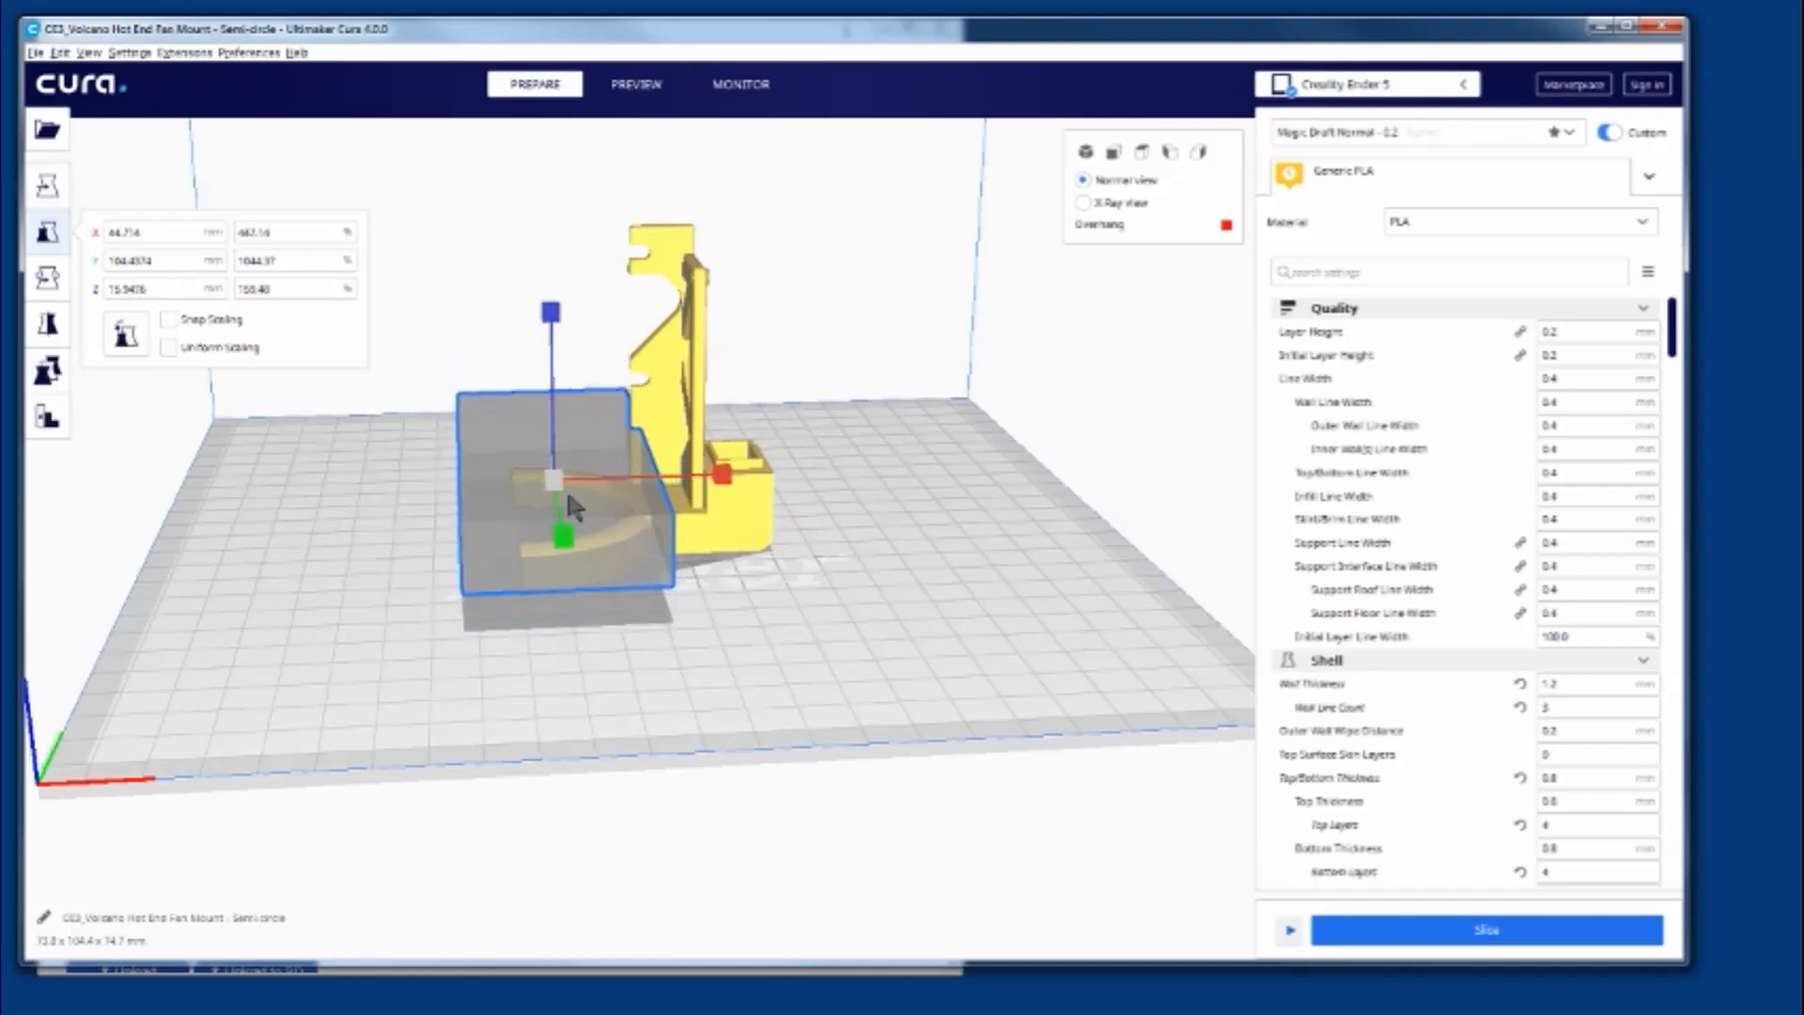
Lower the support blocker to about Z 0.62 mm and move it along X to about -11.2 mm so it encloses the ring
{"action": "left_click", "coordinate": [60, 183]}
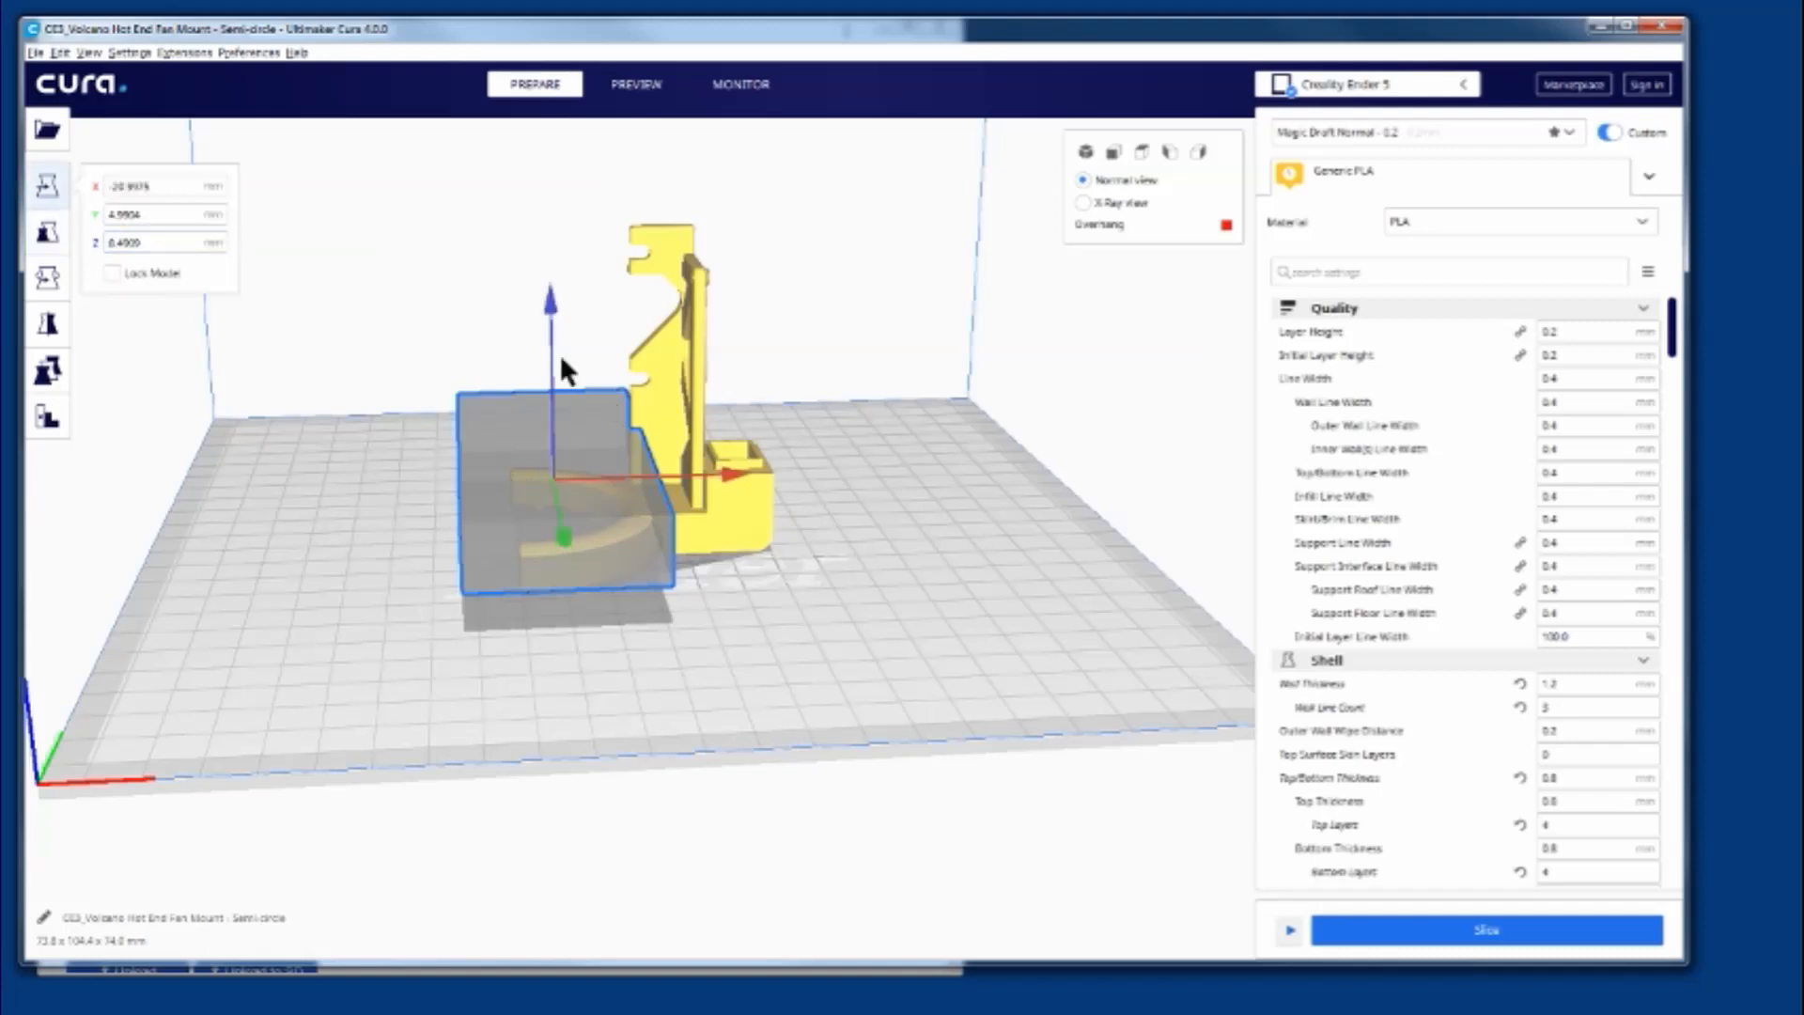
{"action": "left_click_drag", "start_coordinate": [552, 306], "coordinate": [556, 334]}
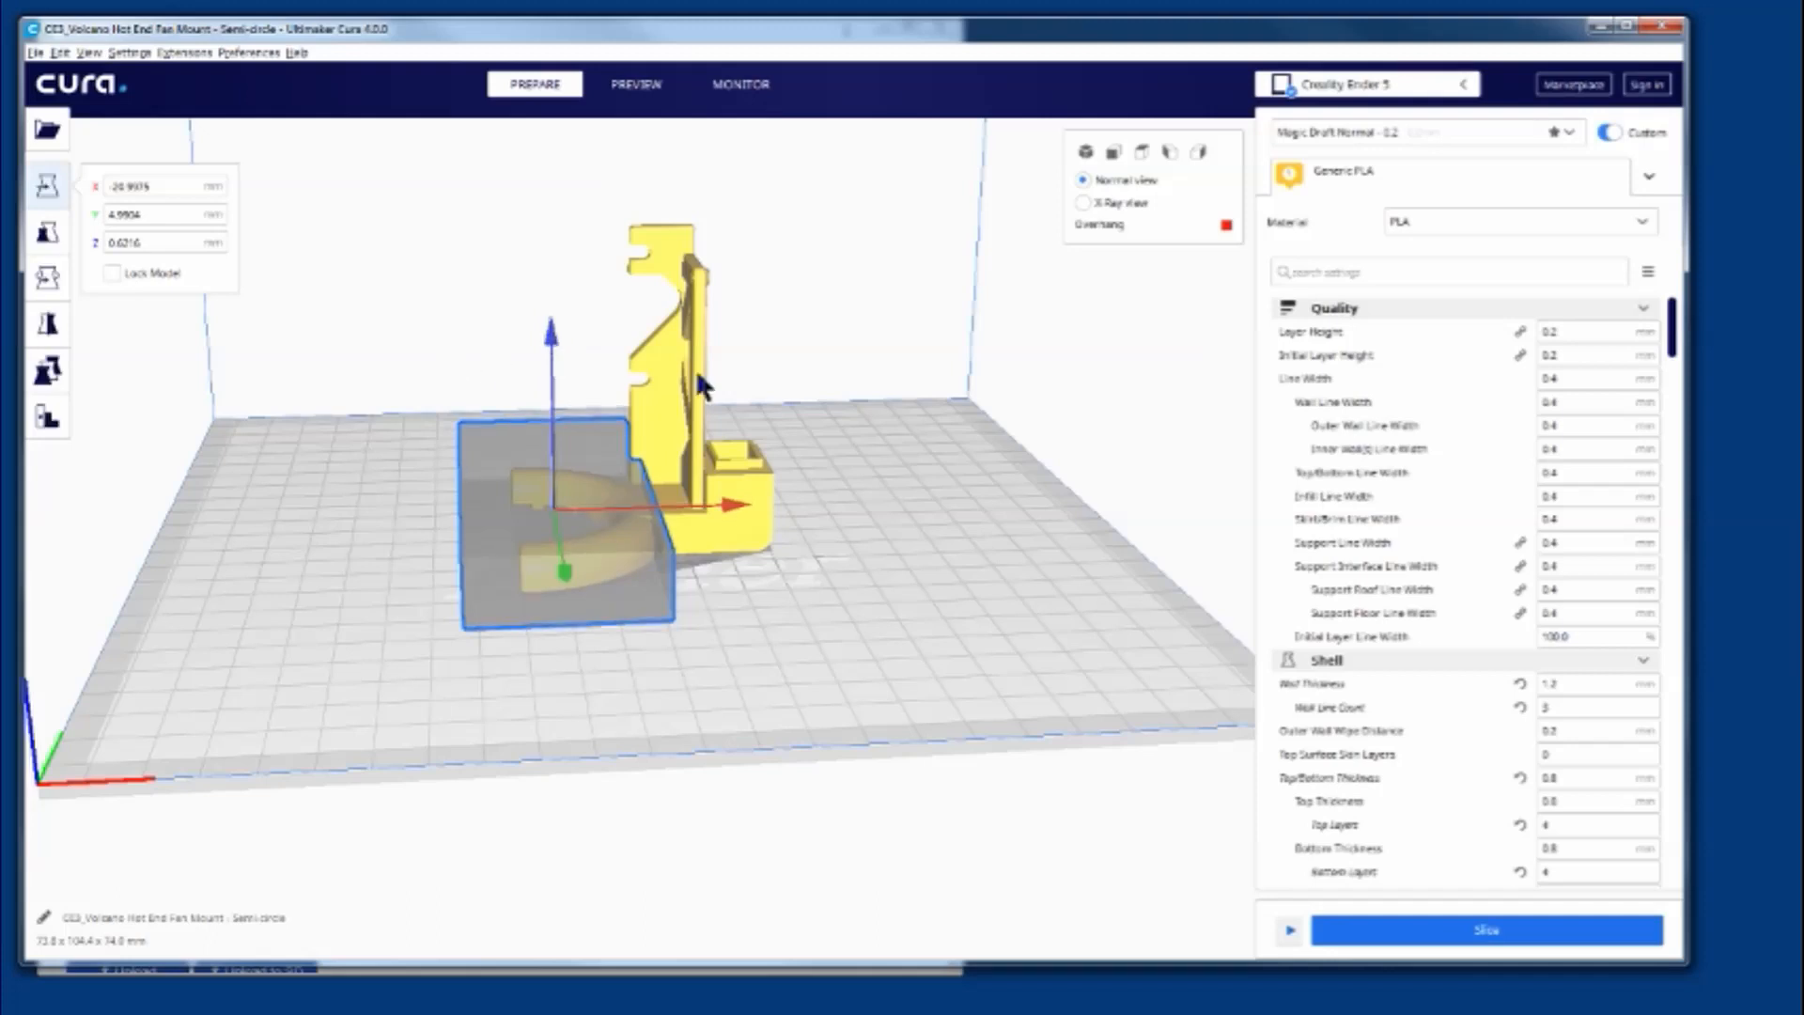
{"action": "left_click_drag", "start_coordinate": [731, 515], "coordinate": [770, 515]}
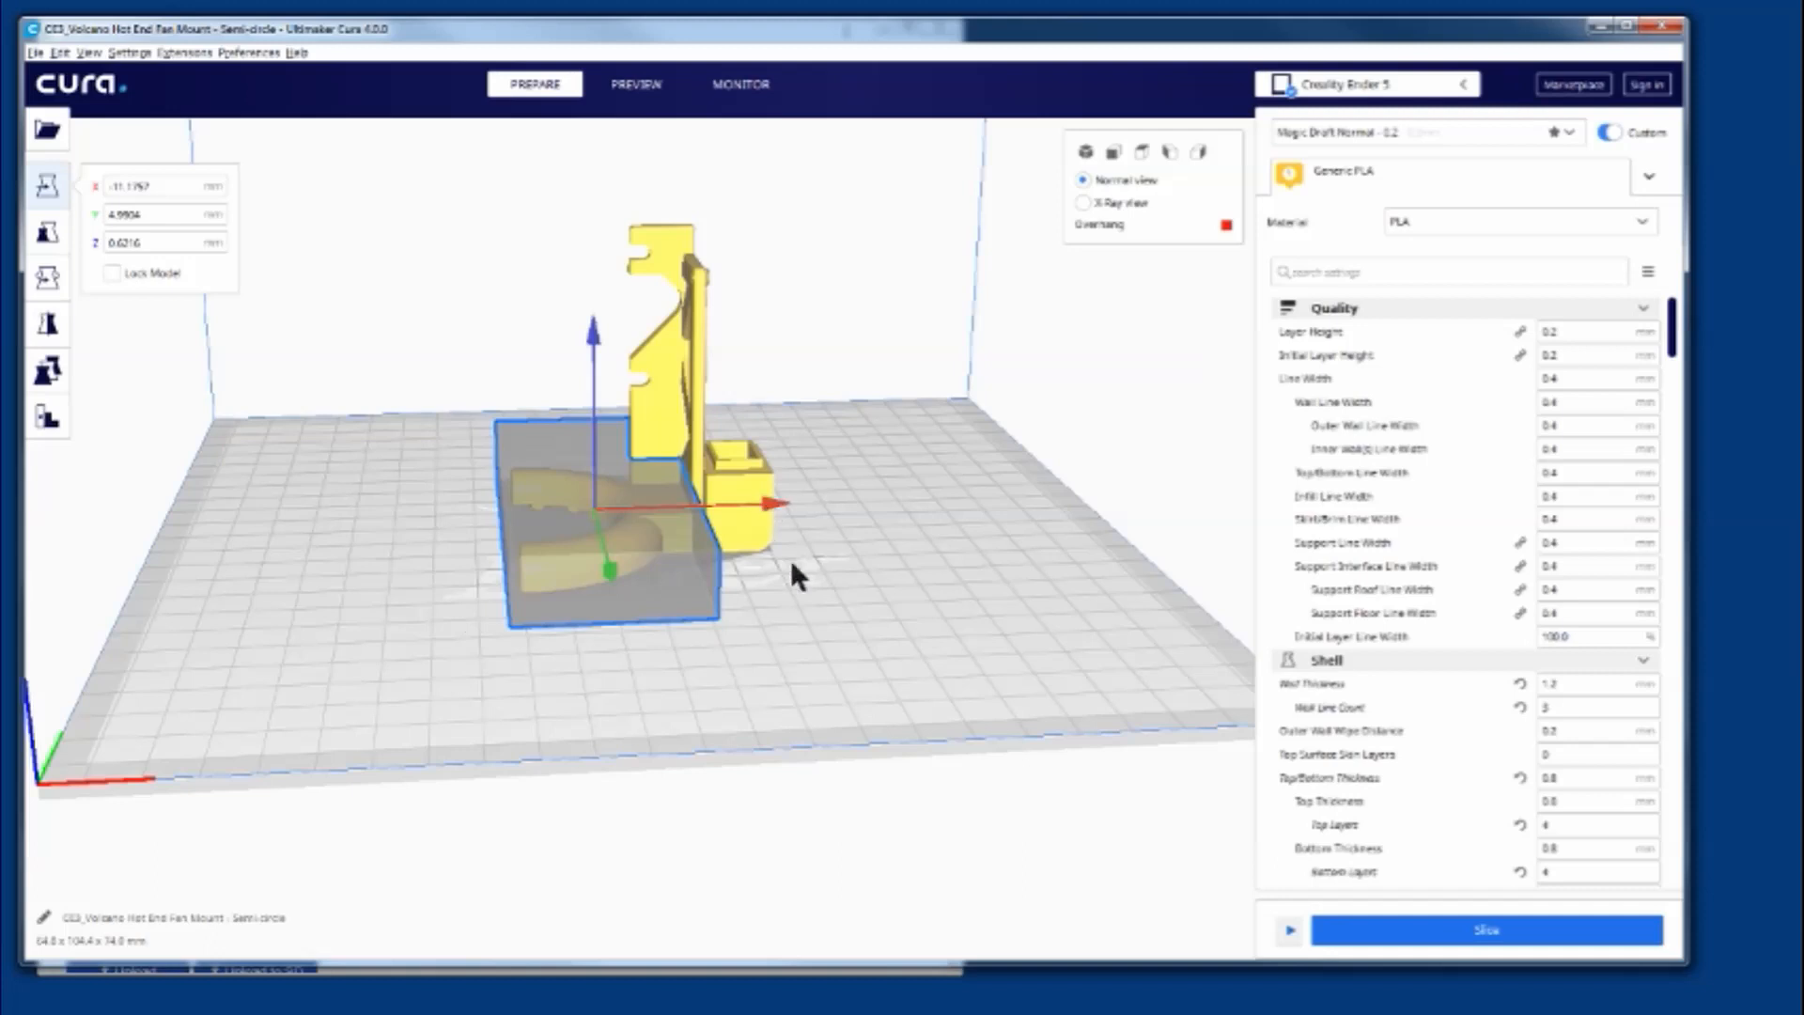
Shorten the support blocker to about 80.1 mm in Y so it fits more closely around the ring
{"action": "right_click_drag", "start_coordinate": [787, 606], "coordinate": [982, 695]}
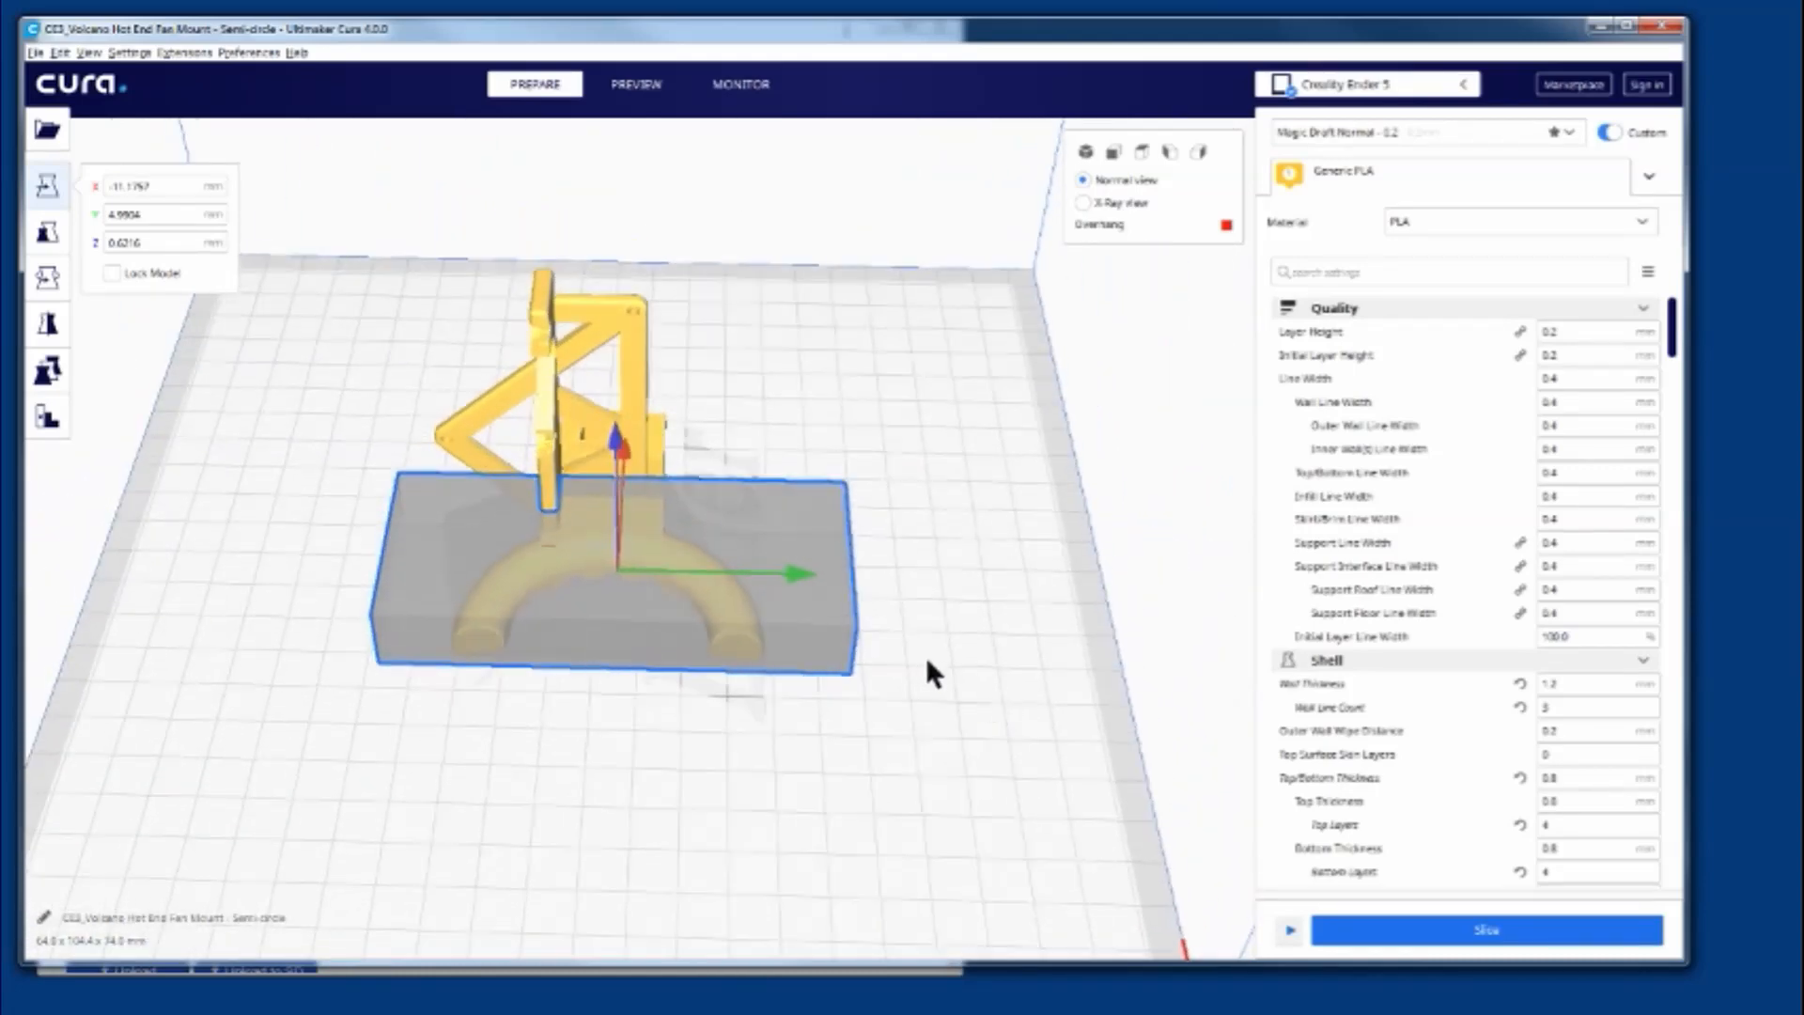
{"action": "left_click", "coordinate": [47, 232]}
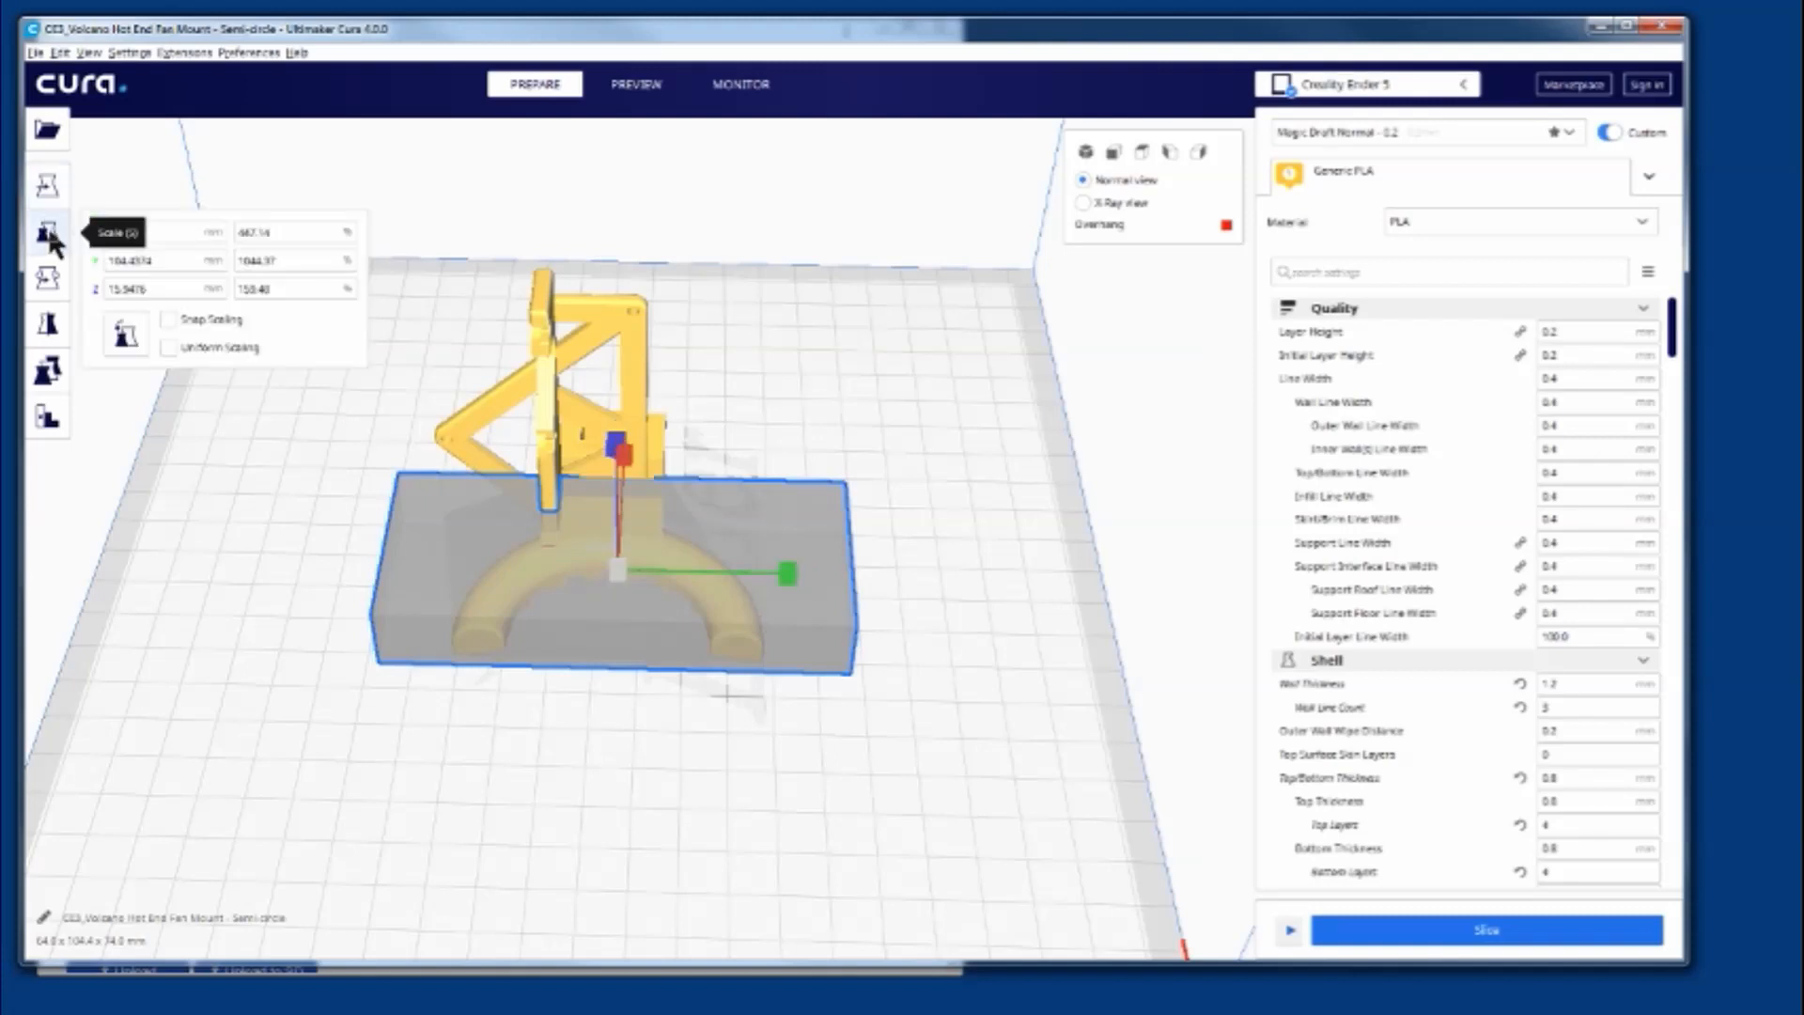
{"action": "left_click_drag", "start_coordinate": [787, 576], "coordinate": [757, 574]}
{"action": "left_click_drag", "start_coordinate": [728, 575], "coordinate": [675, 576]}
{"action": "middle_click_drag", "start_coordinate": [891, 675], "coordinate": [798, 646]}
{"action": "right_click_drag", "start_coordinate": [798, 648], "coordinate": [387, 600]}
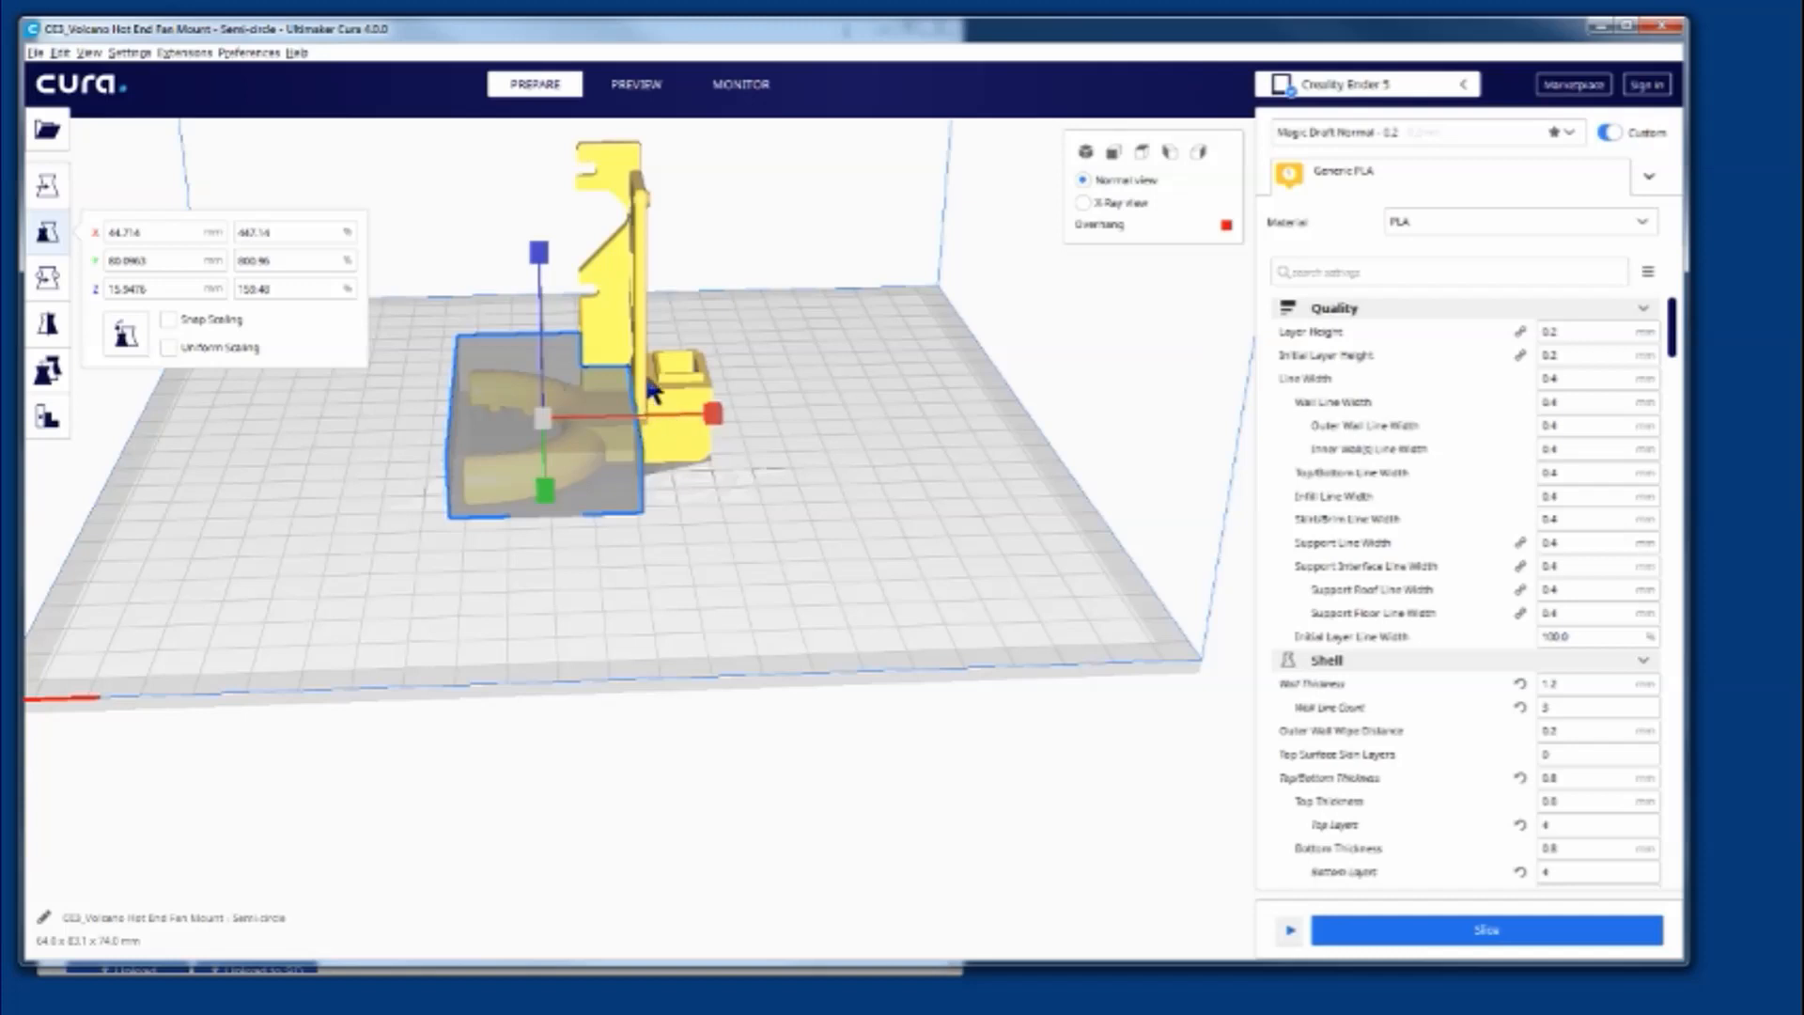
Widen the support blocker to about 63.5 mm in X and move it to about X -0.17 mm, covering the ring and fan duct base
{"action": "right_click_drag", "start_coordinate": [804, 472], "coordinate": [686, 431]}
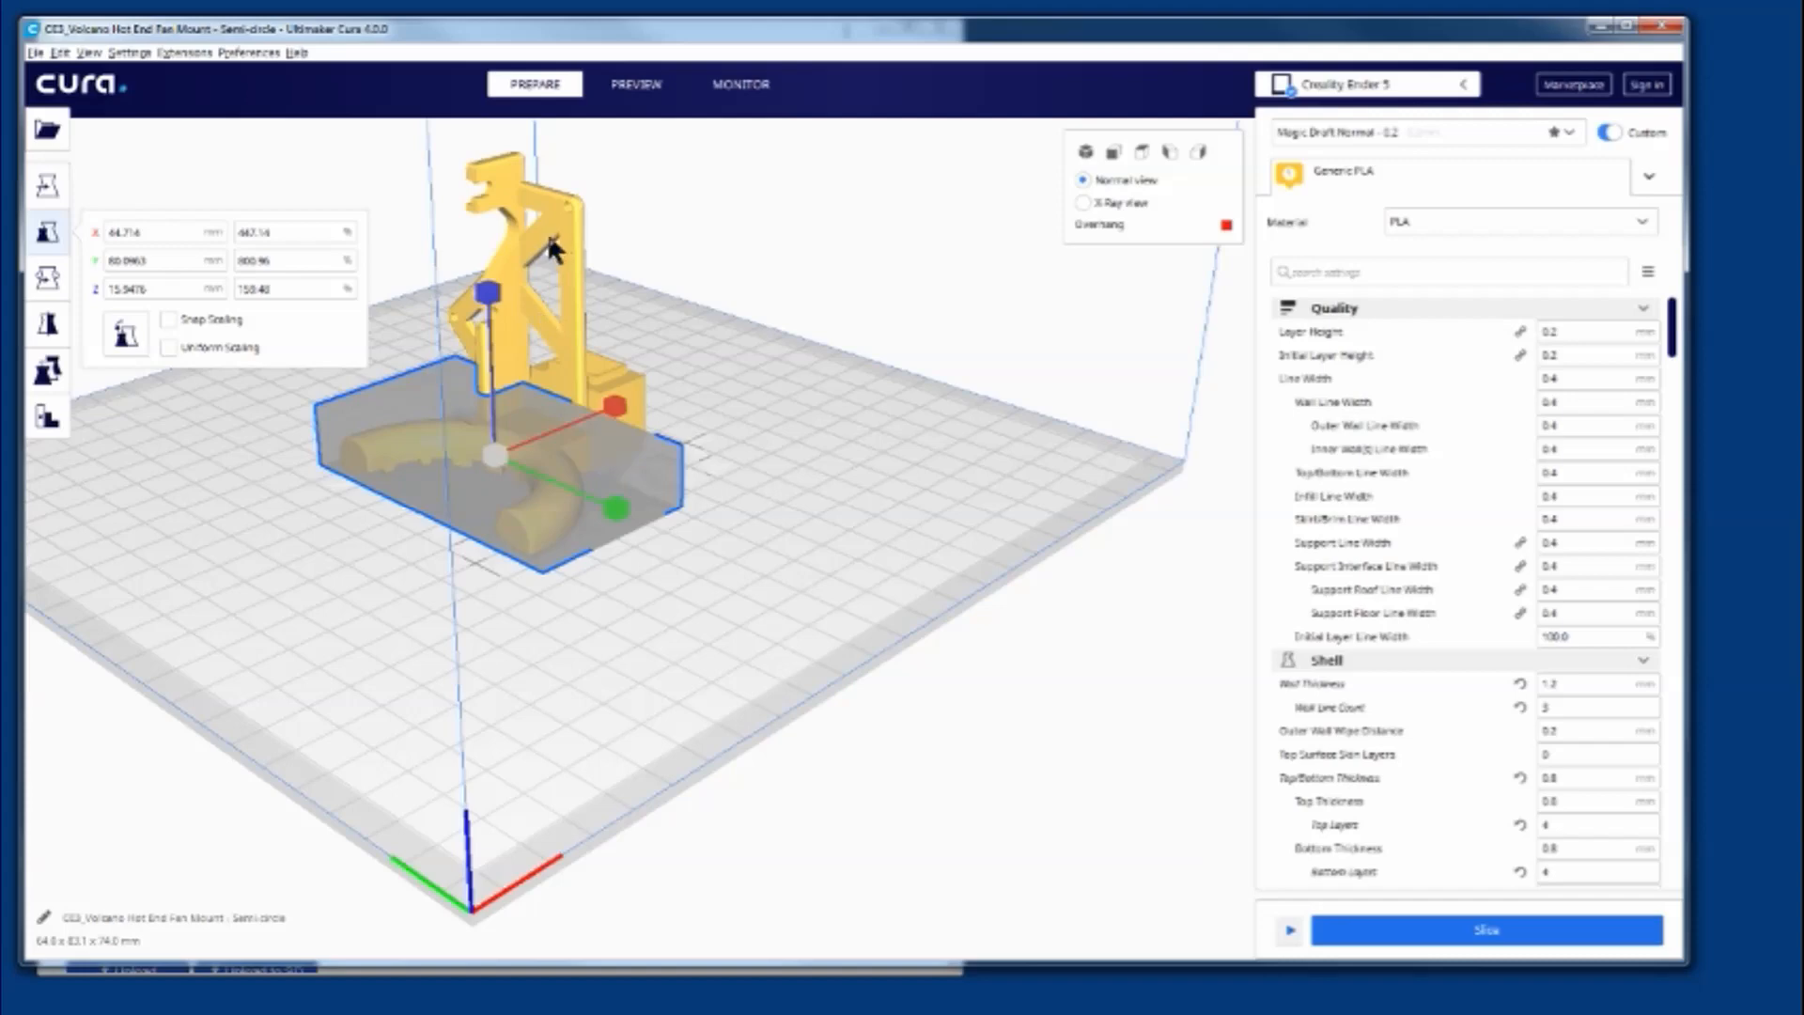
{"action": "right_click_drag", "start_coordinate": [723, 522], "coordinate": [436, 523]}
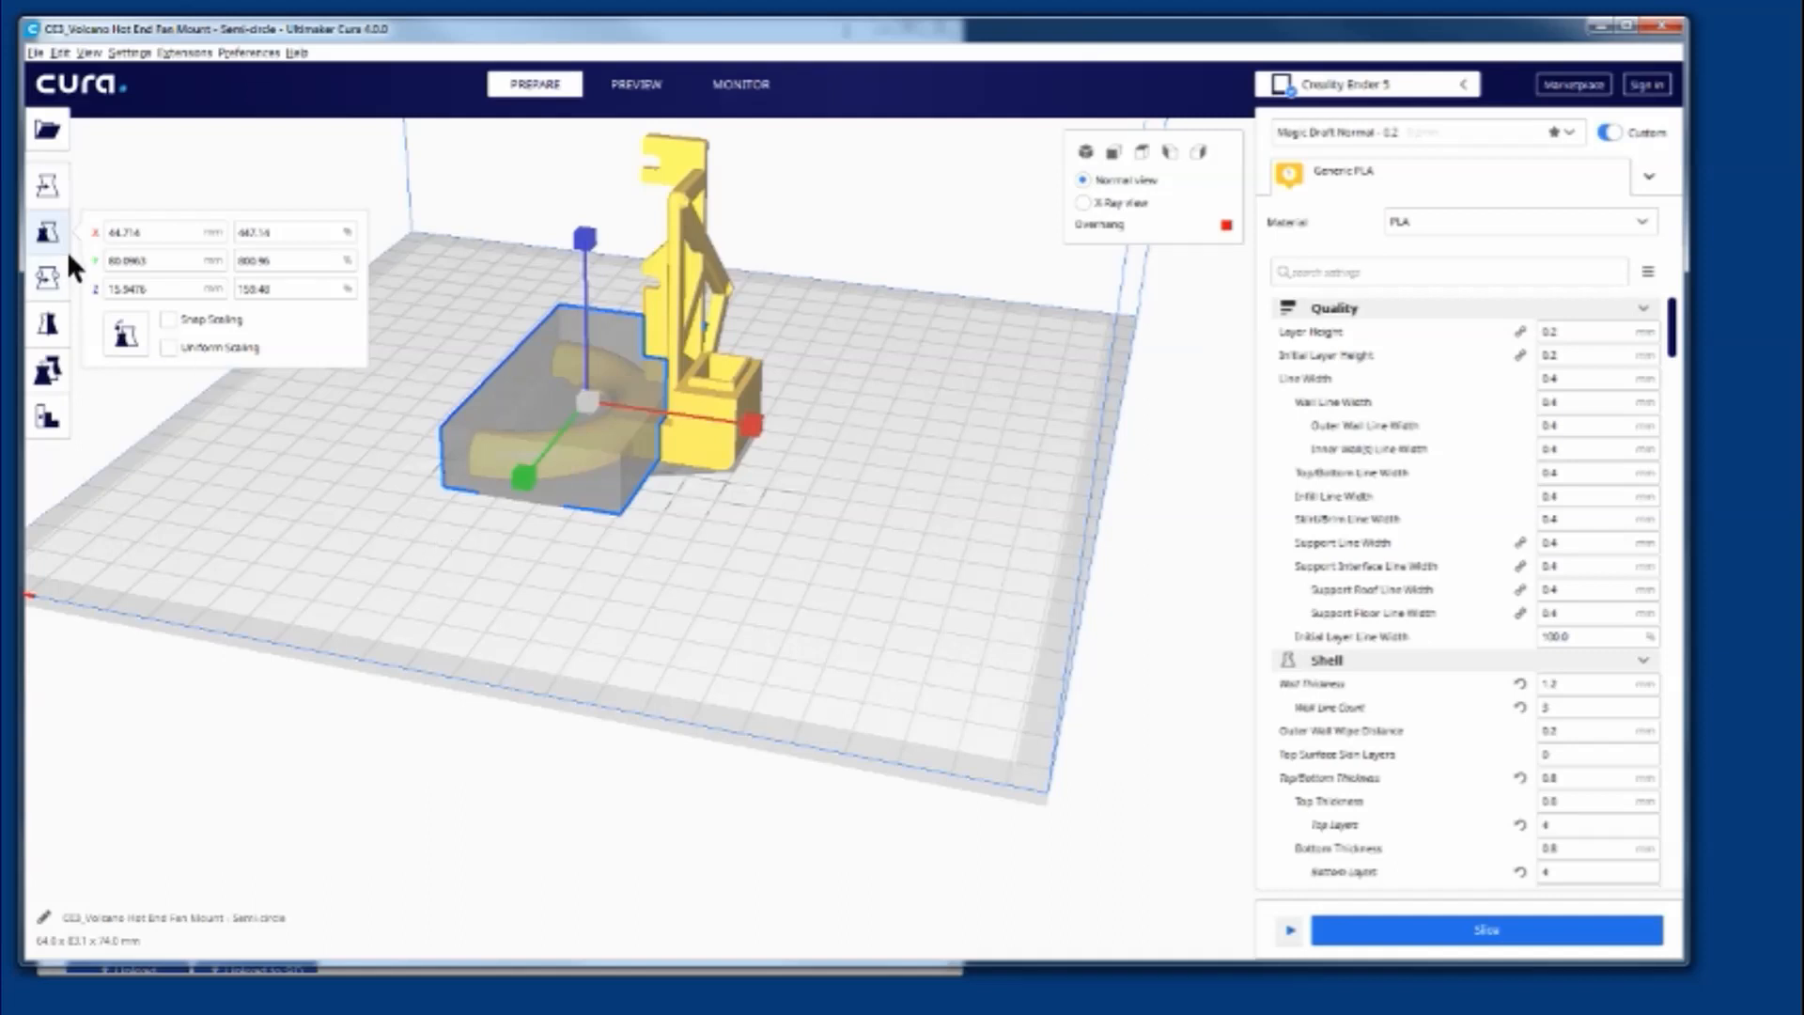
{"action": "left_click_drag", "start_coordinate": [755, 430], "coordinate": [820, 444]}
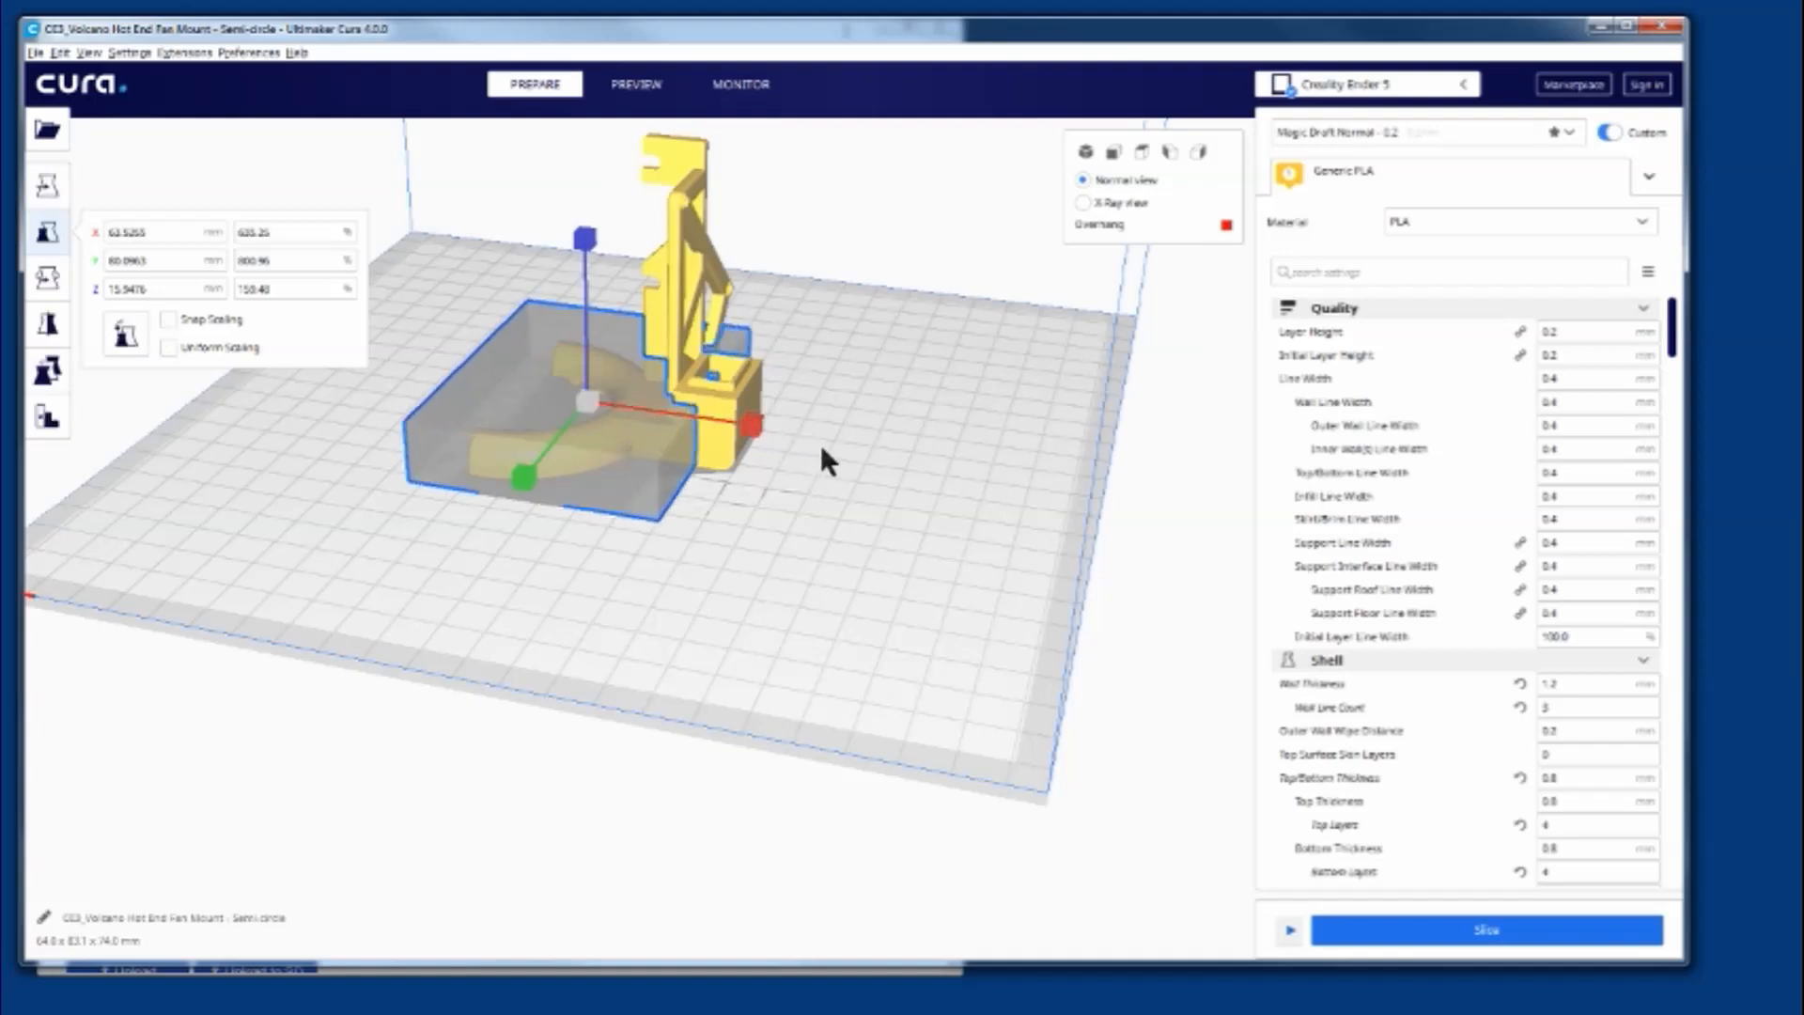
{"action": "left_click", "coordinate": [48, 193]}
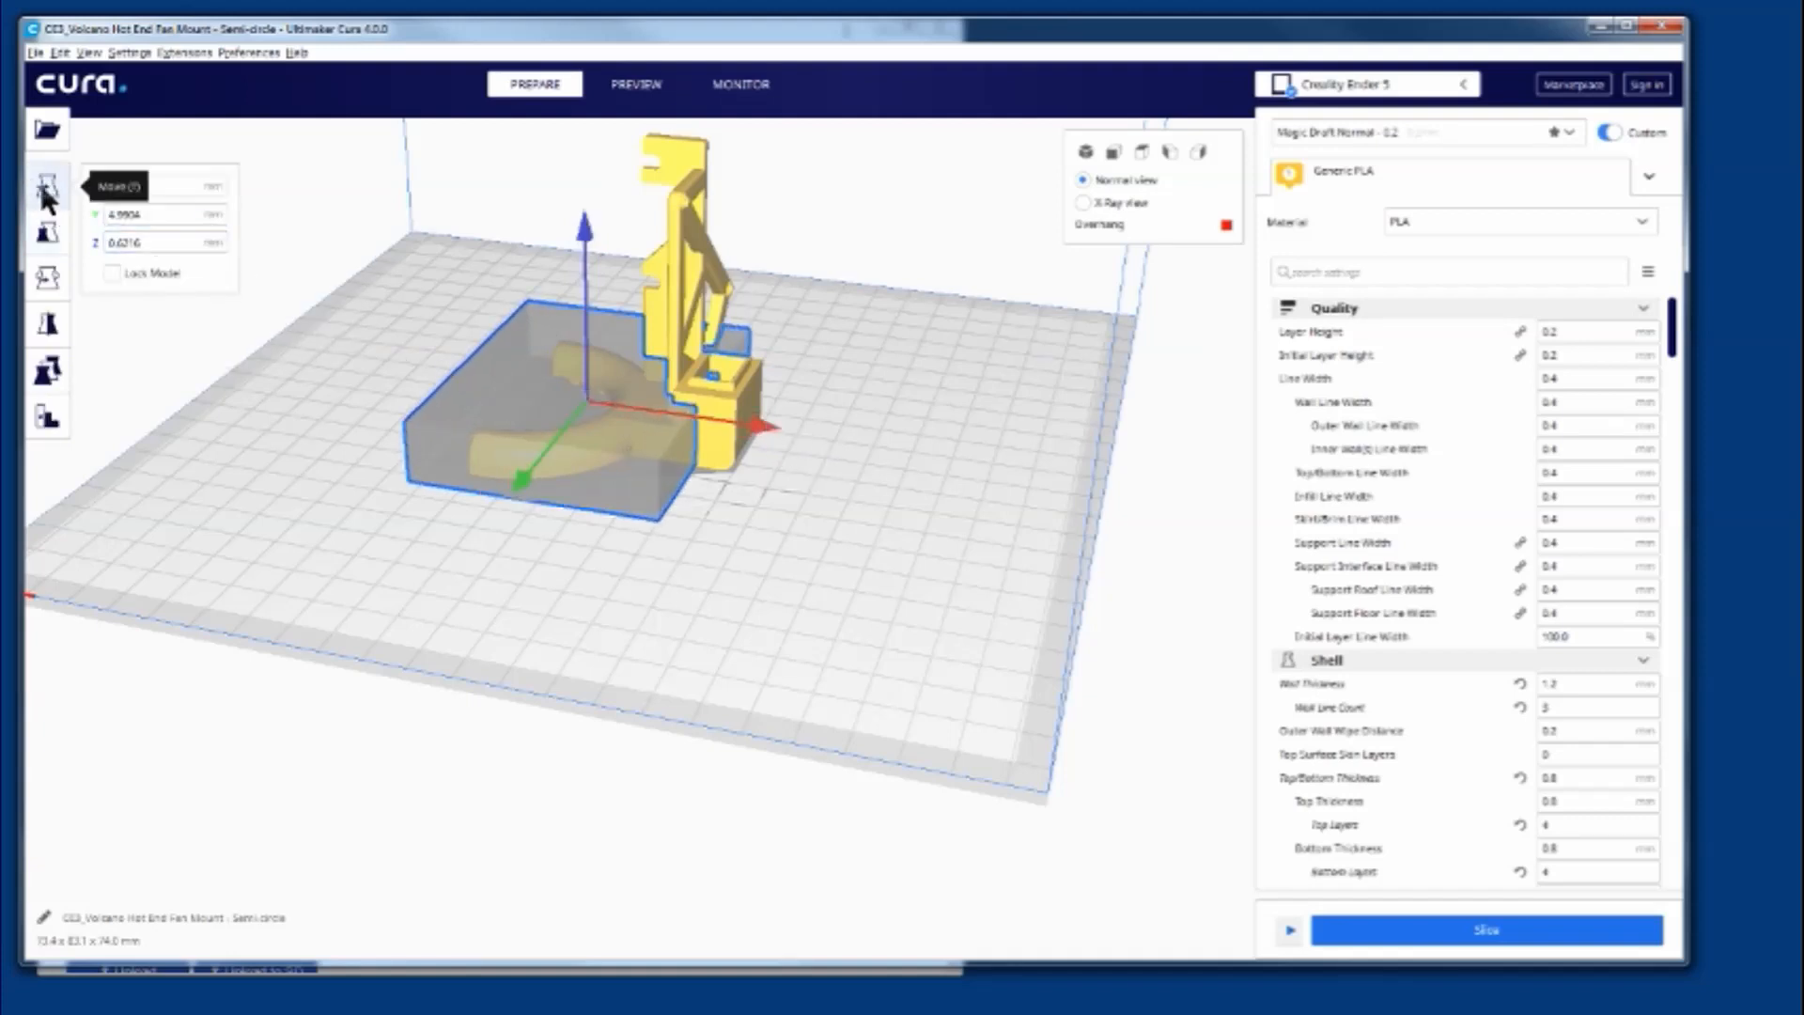
{"action": "left_click_drag", "start_coordinate": [764, 435], "coordinate": [809, 445]}
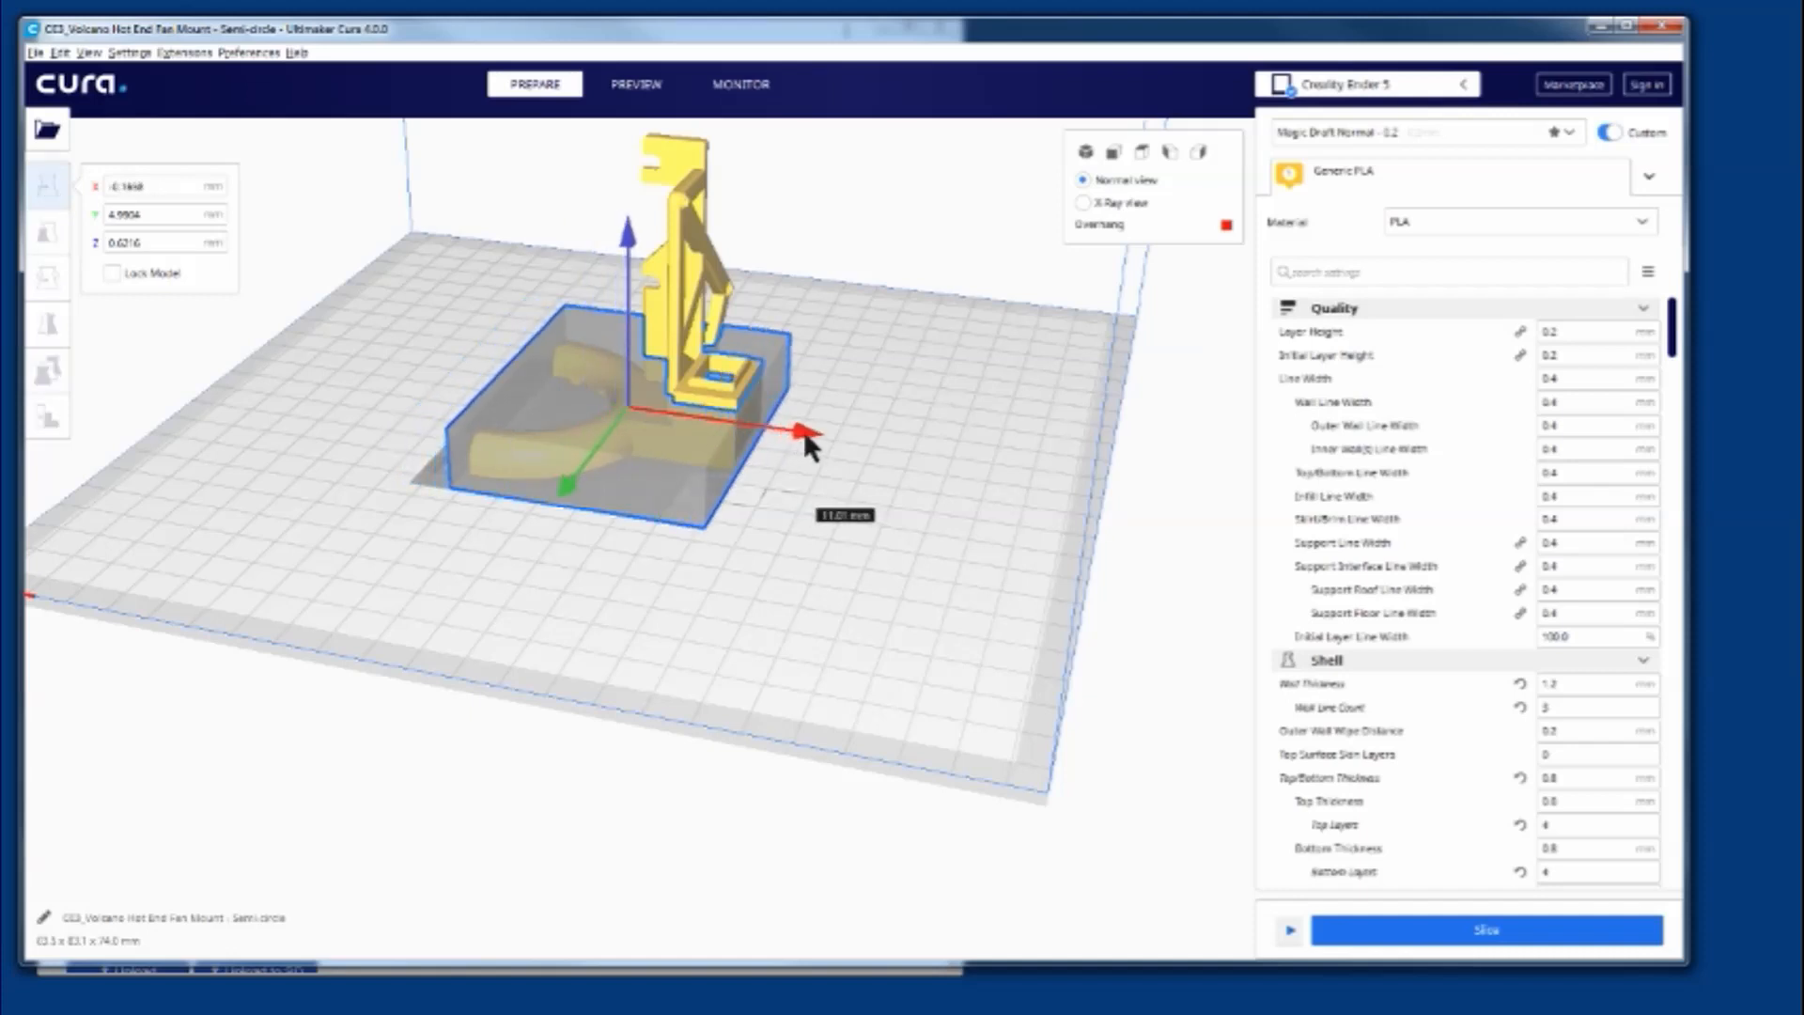
Deselect the support blocker and examine from several angles how it covers the ring, duct base and lower bracket
{"action": "right_click", "coordinate": [795, 512]}
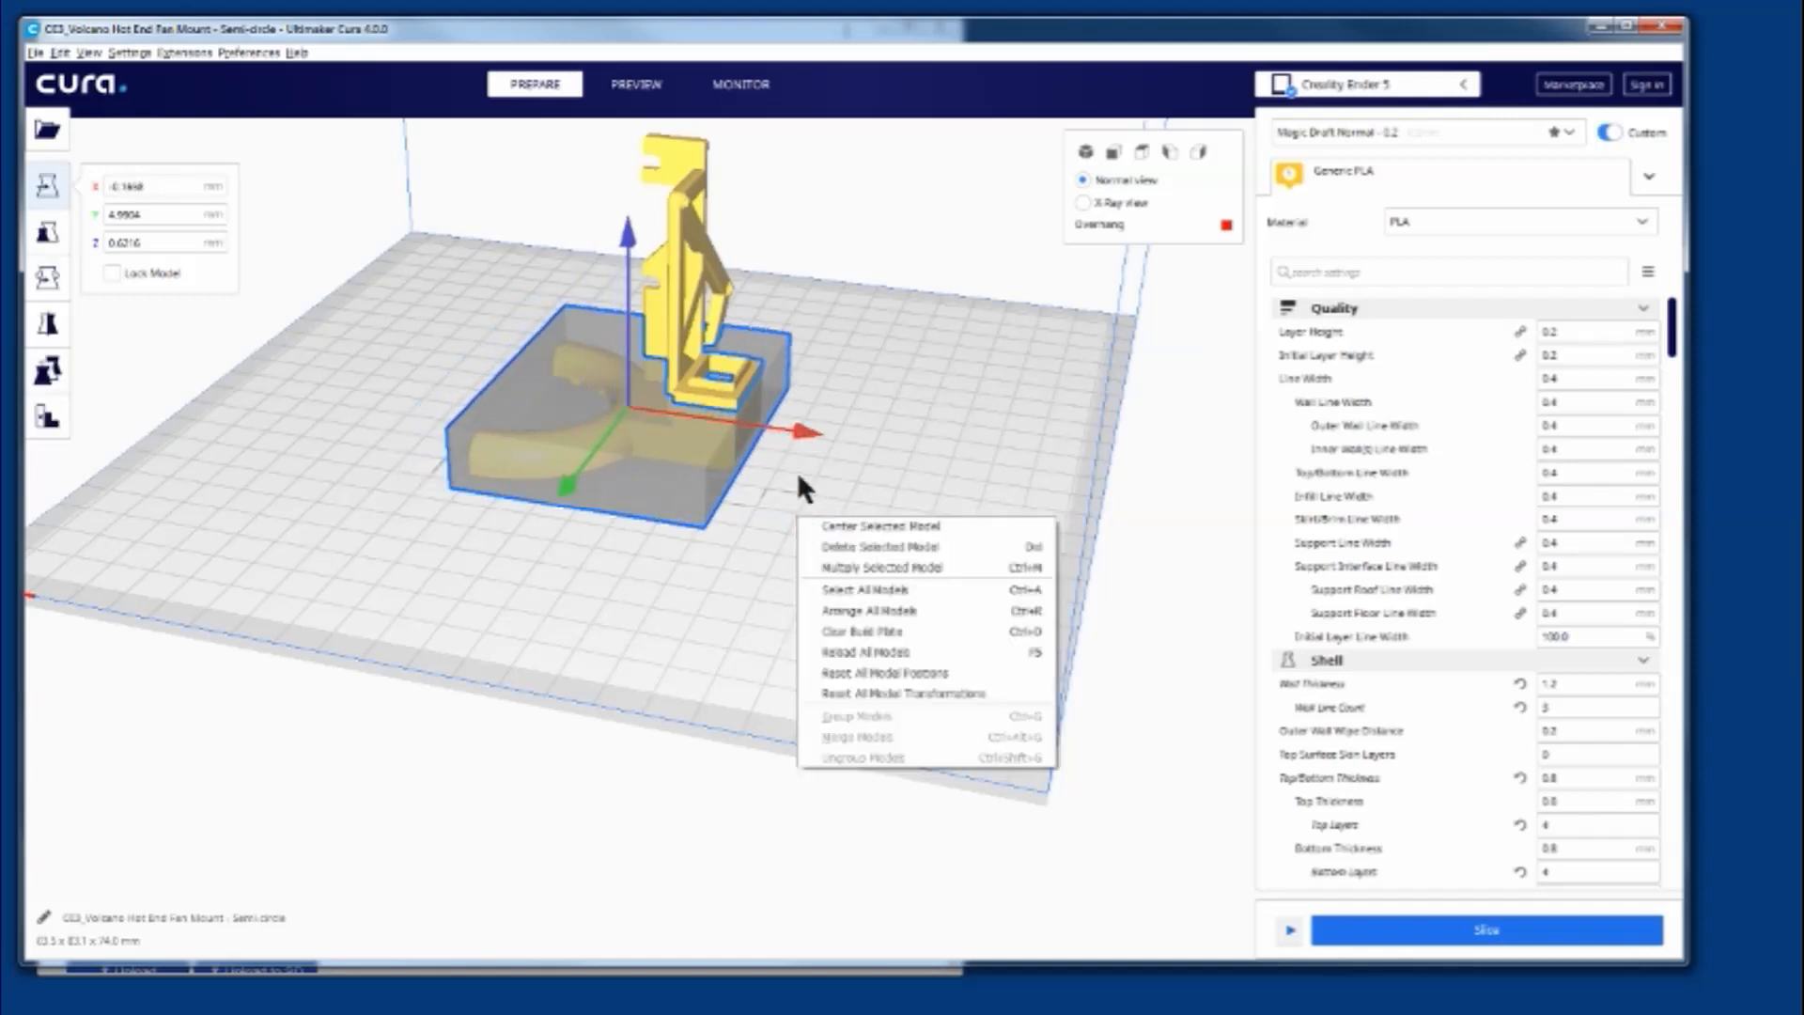
{"action": "left_click", "coordinate": [797, 466]}
{"action": "right_click_drag", "start_coordinate": [798, 462], "coordinate": [780, 589]}
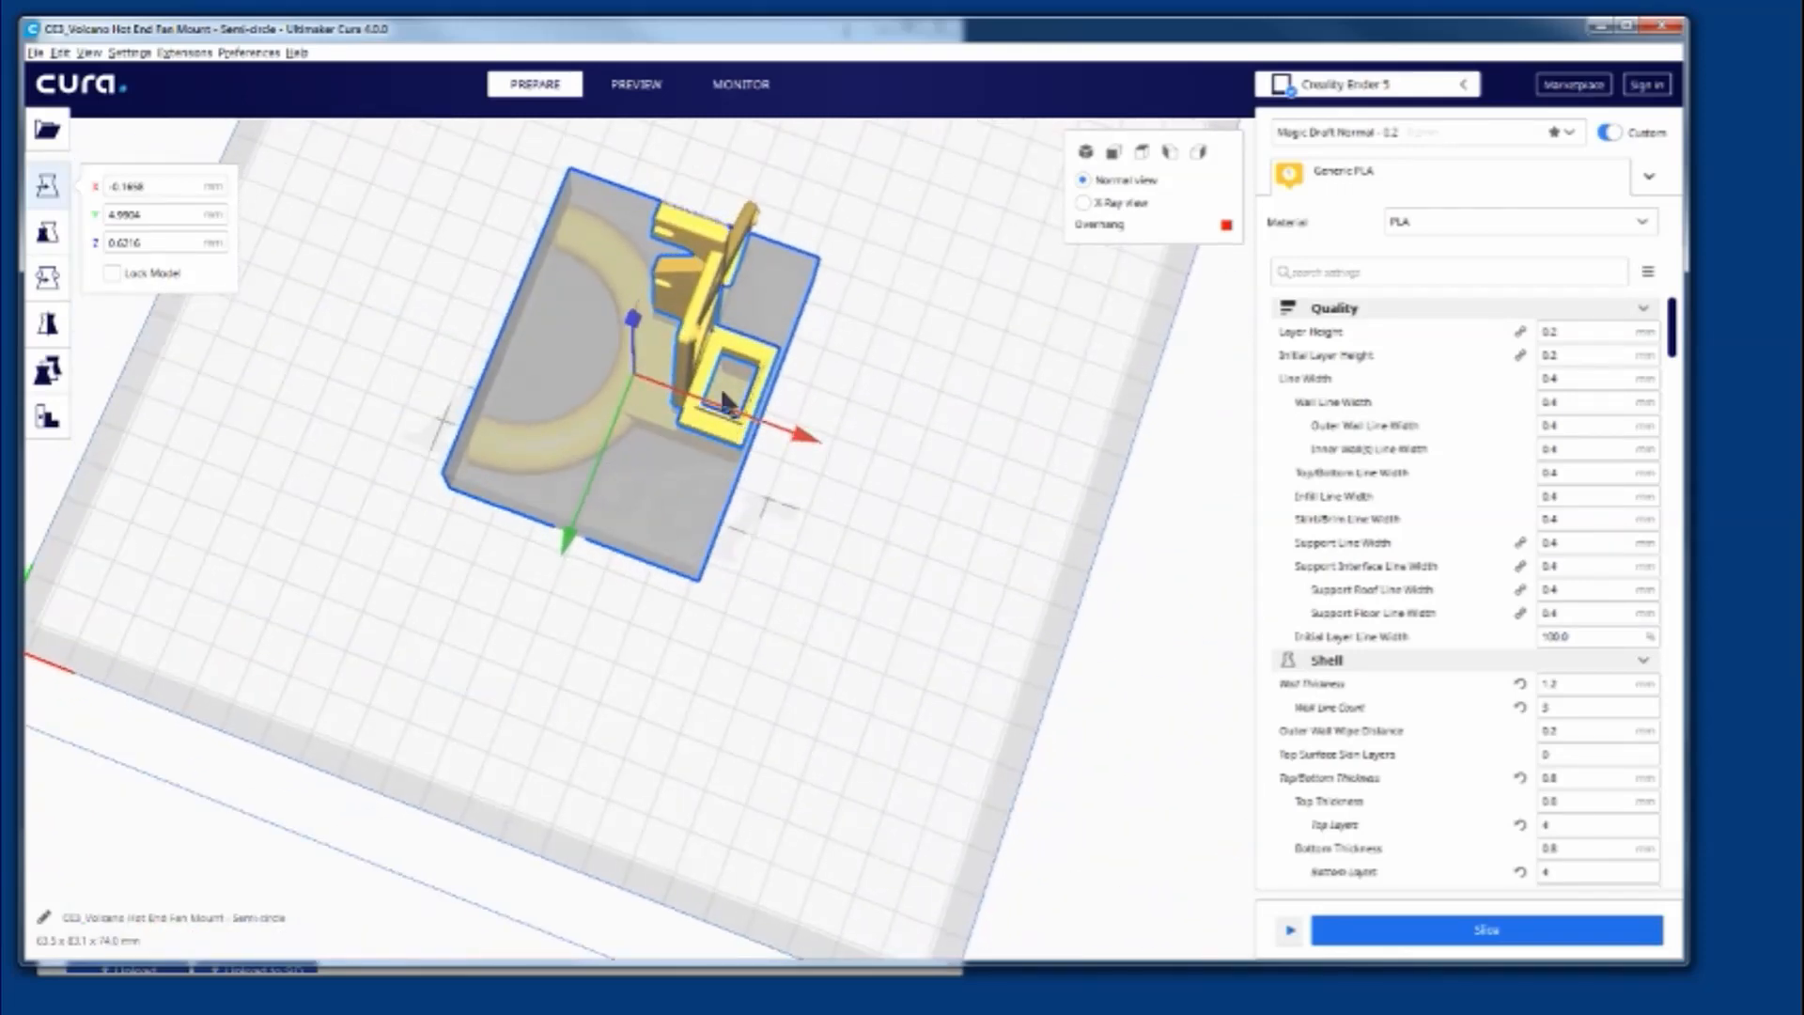
{"action": "right_click_drag", "start_coordinate": [831, 533], "coordinate": [1032, 504]}
{"action": "right_click", "coordinate": [925, 527]}
{"action": "left_click", "coordinate": [845, 393]}
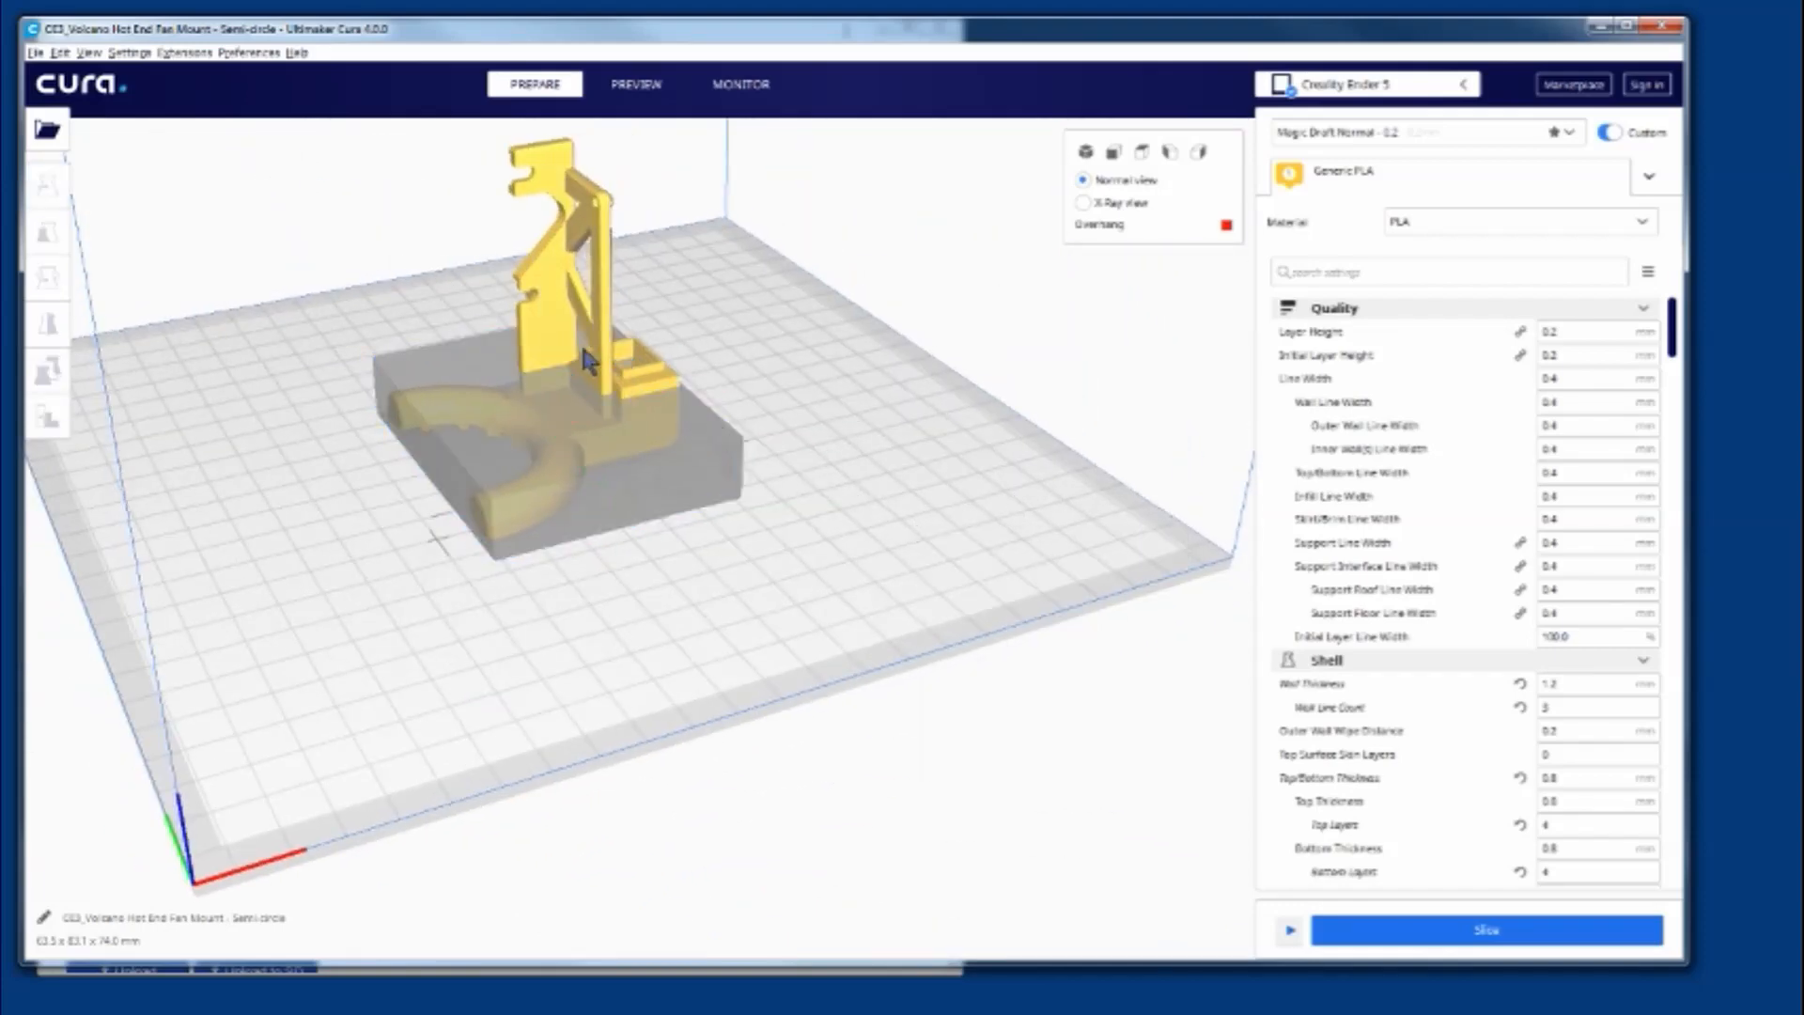
{"action": "scroll", "coordinate": [583, 360], "scroll_direction": "up", "scroll_amount": 5}
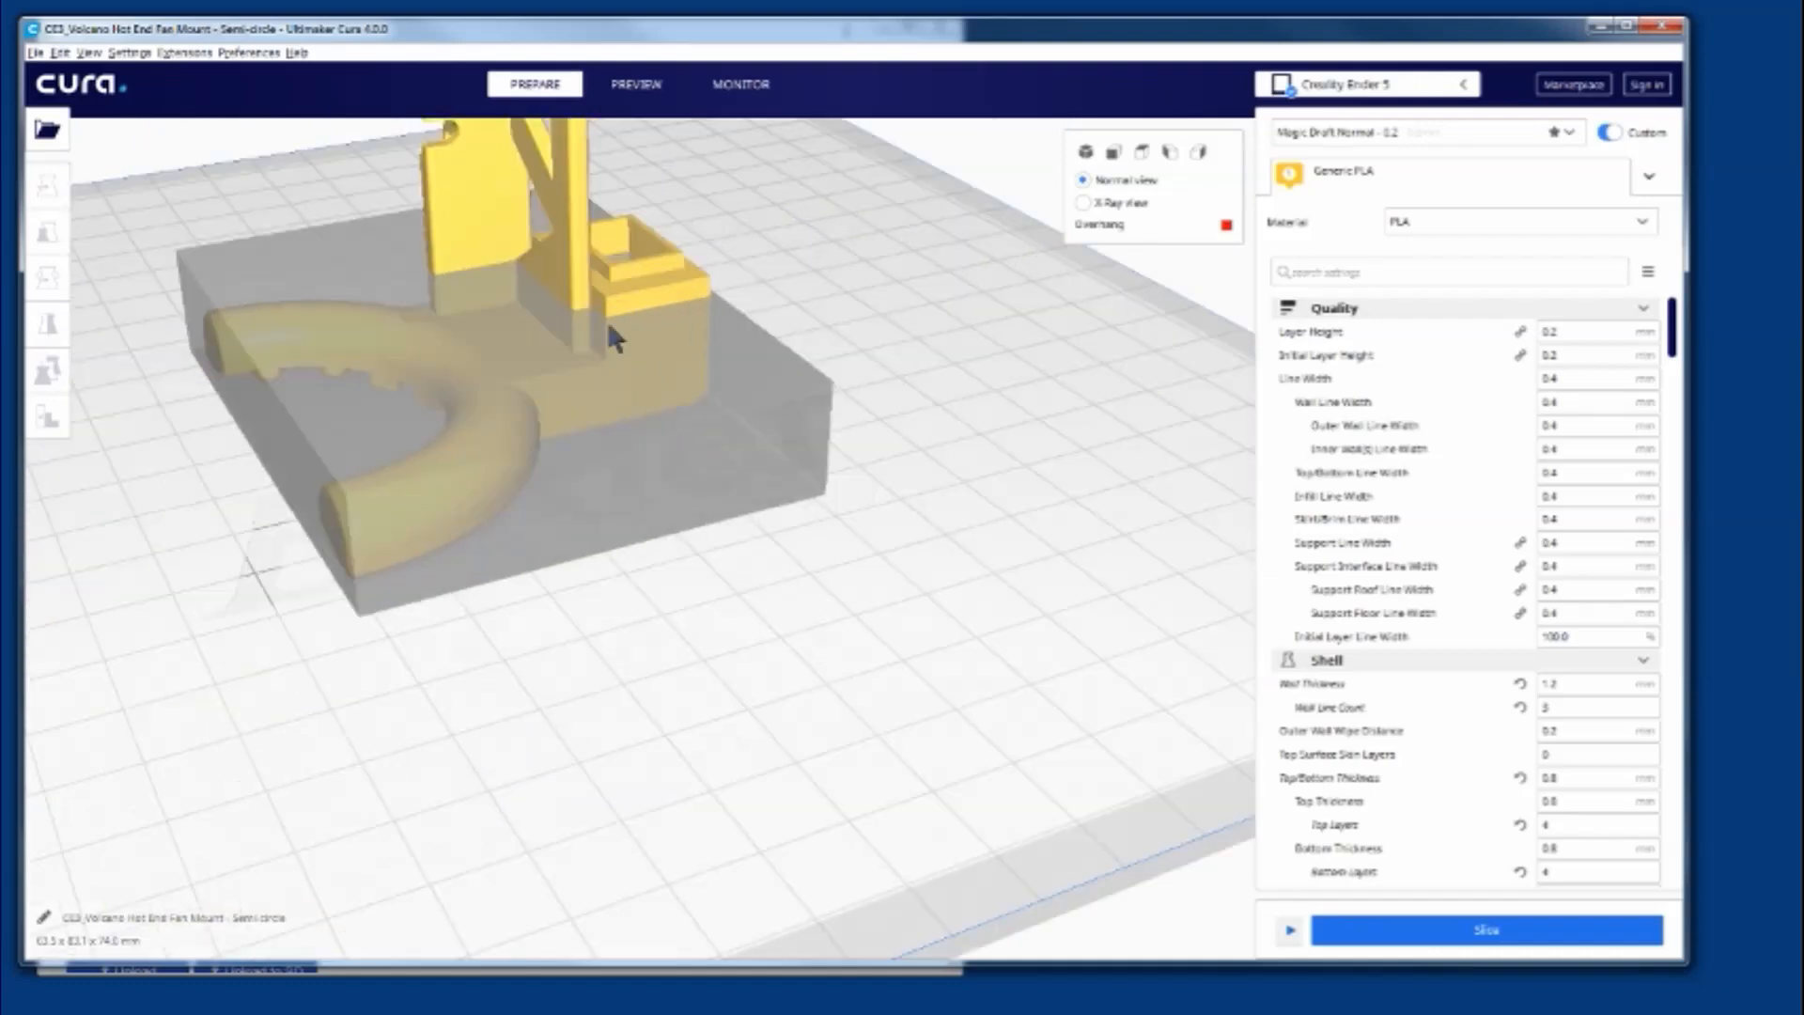
{"action": "scroll", "coordinate": [551, 236], "scroll_direction": "down", "scroll_amount": 5}
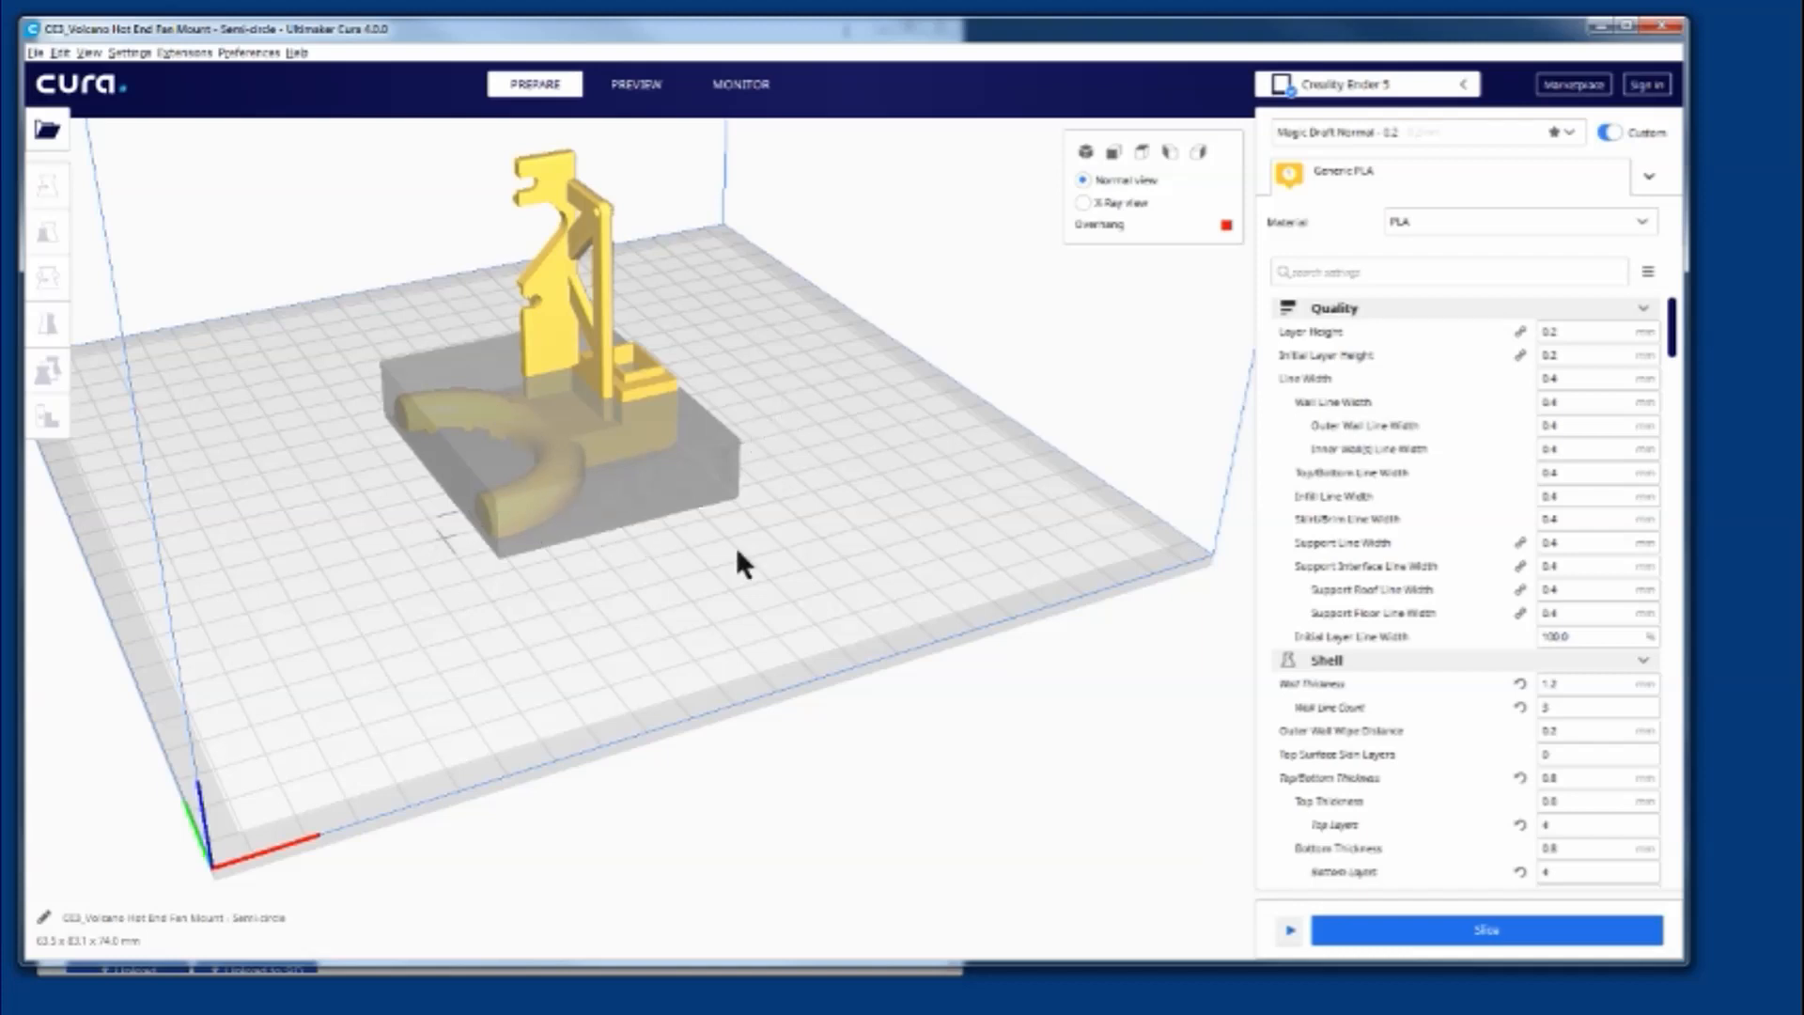
{"action": "right_click_drag", "start_coordinate": [738, 553], "coordinate": [575, 592]}
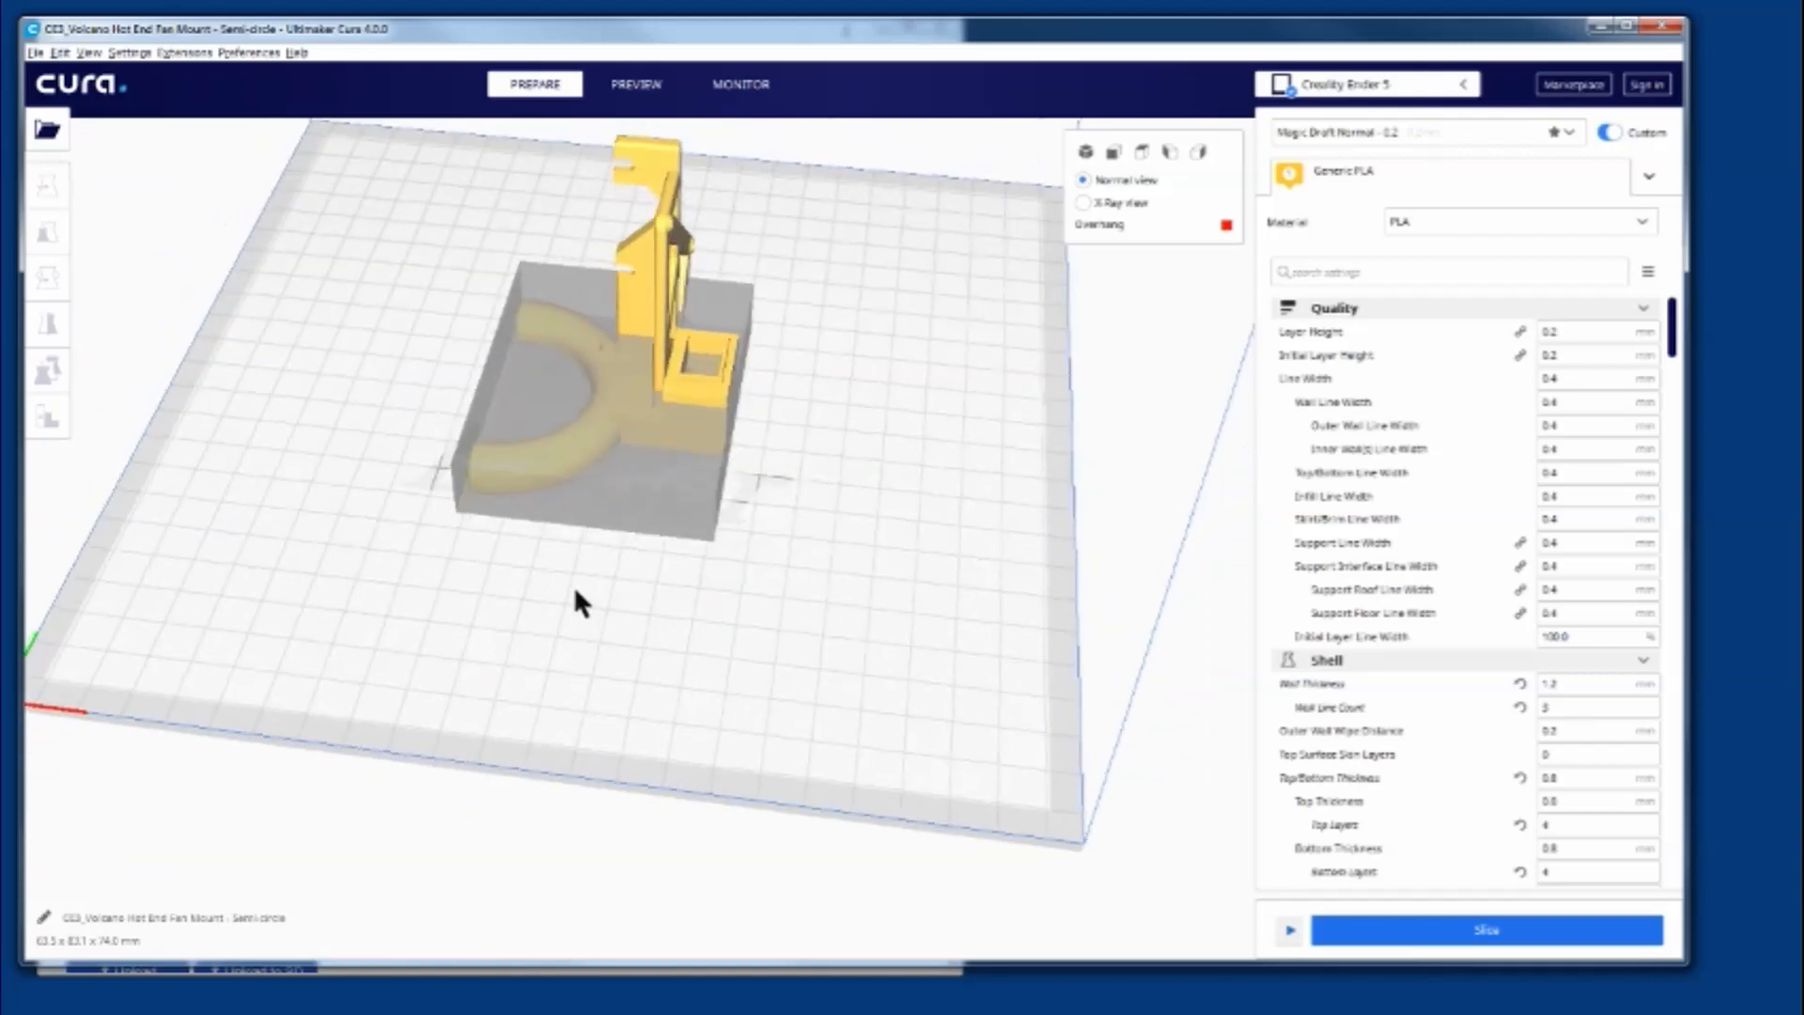